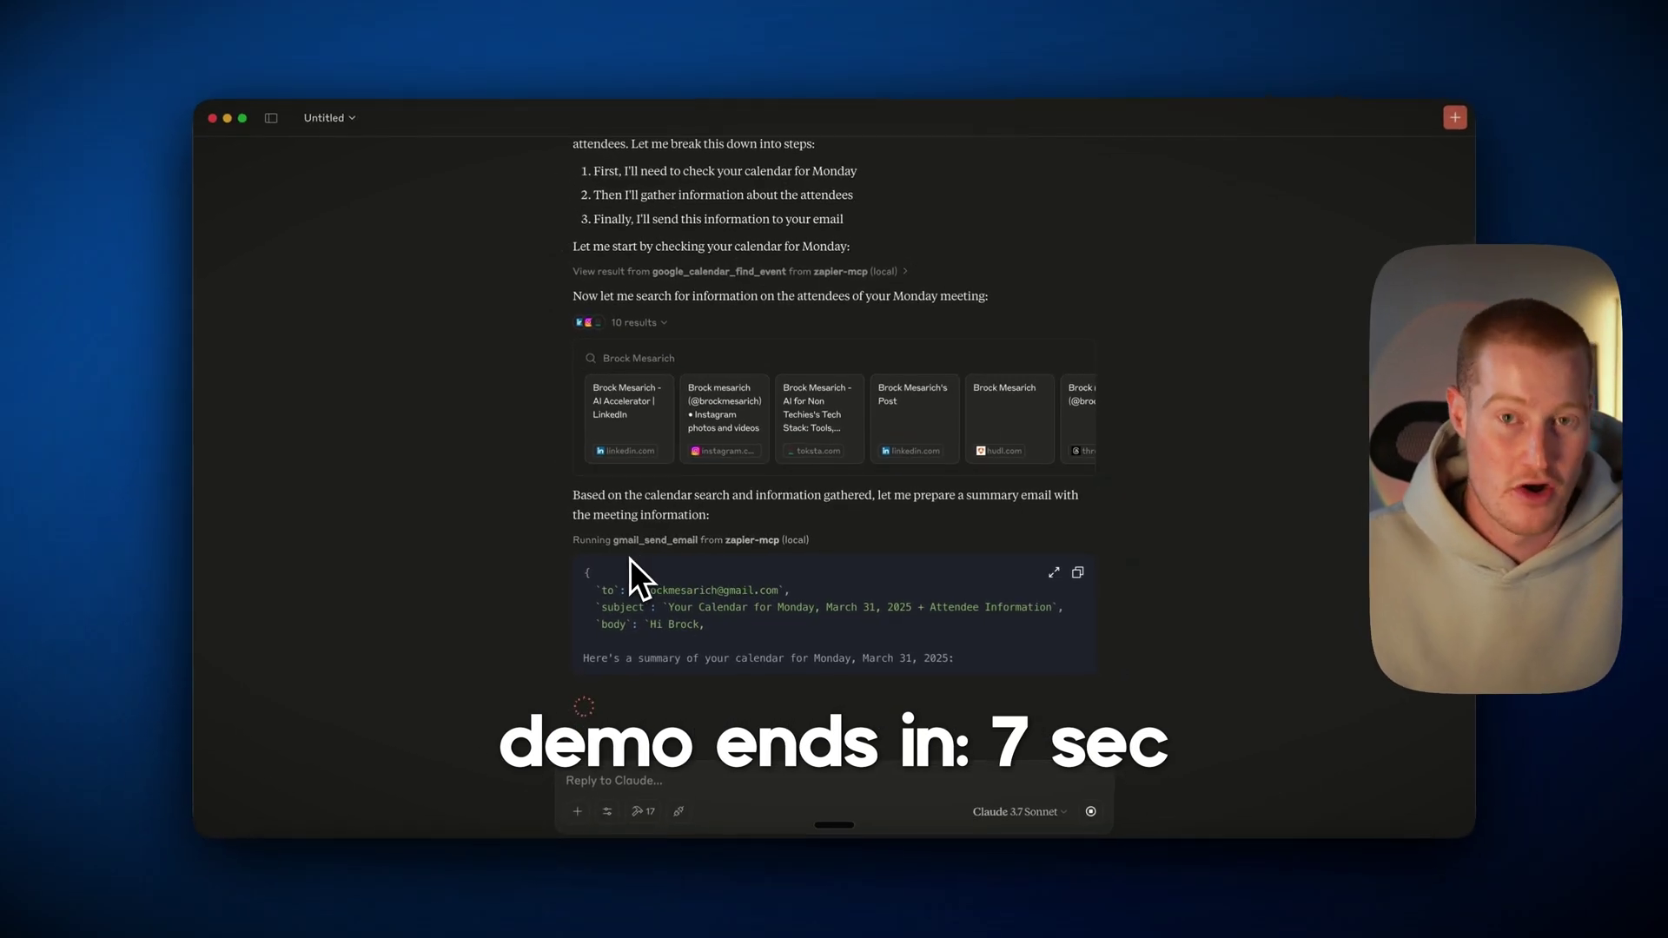
{"action": "left_click_drag", "start_coordinate": [553, 572], "coordinate": [880, 633]}
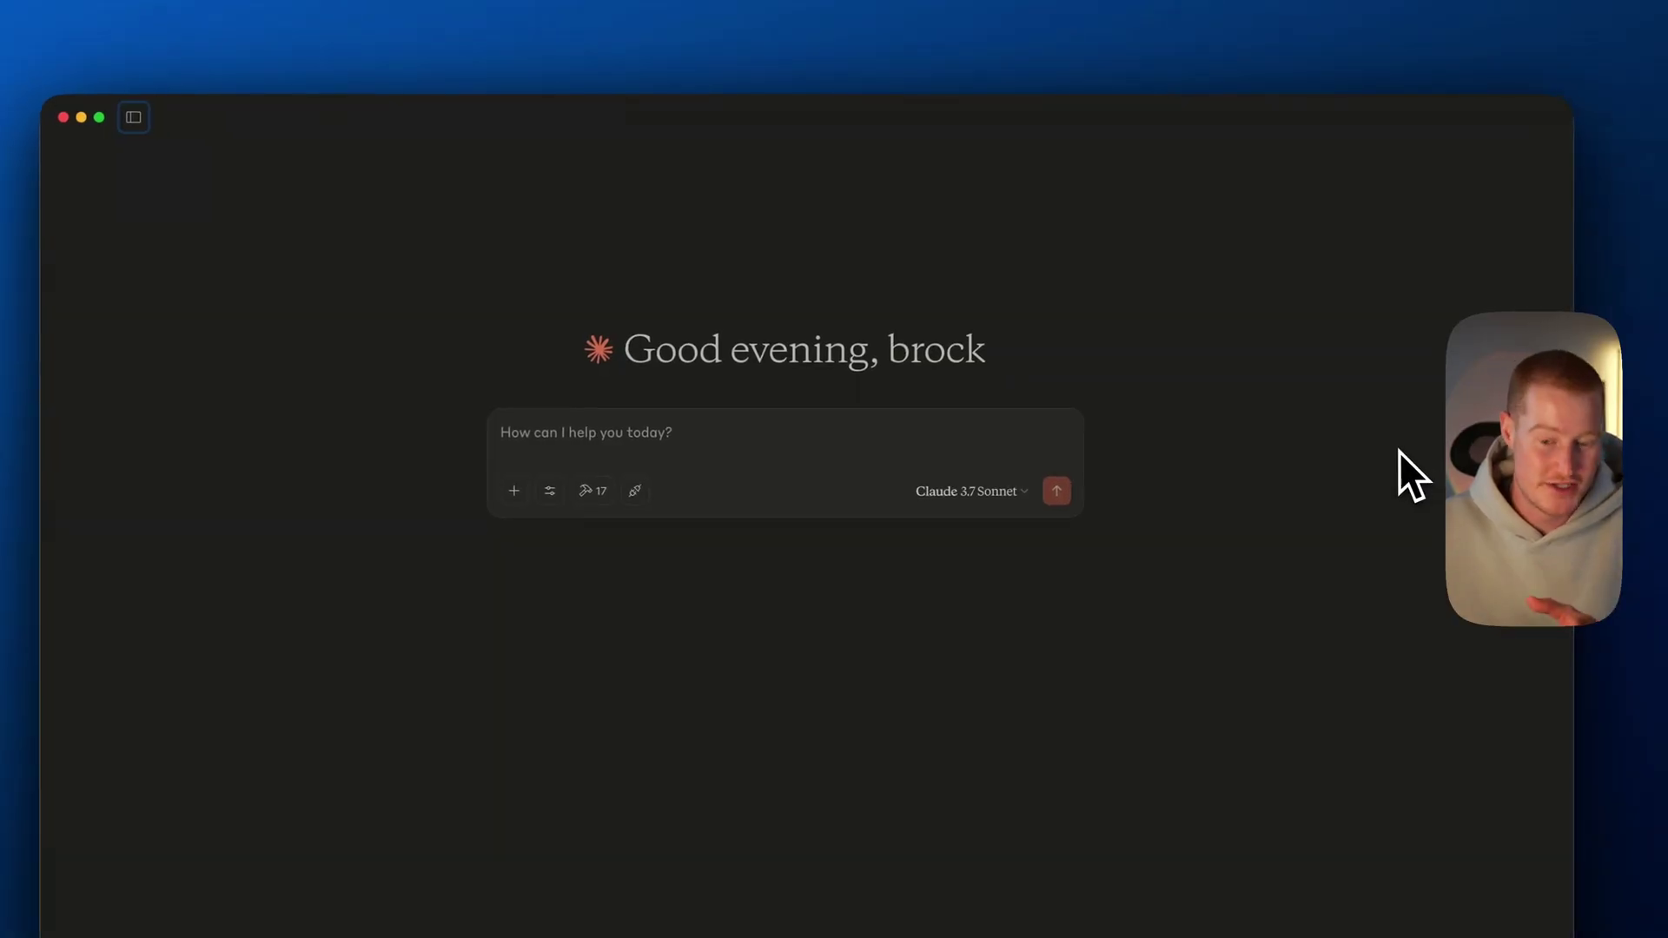
Review the list of available MCP tools provided by the zapier-mcp server and close it
{"action": "left_click", "coordinate": [591, 492]}
{"action": "scroll", "coordinate": [813, 421], "scroll_direction": "down", "scroll_amount": 3}
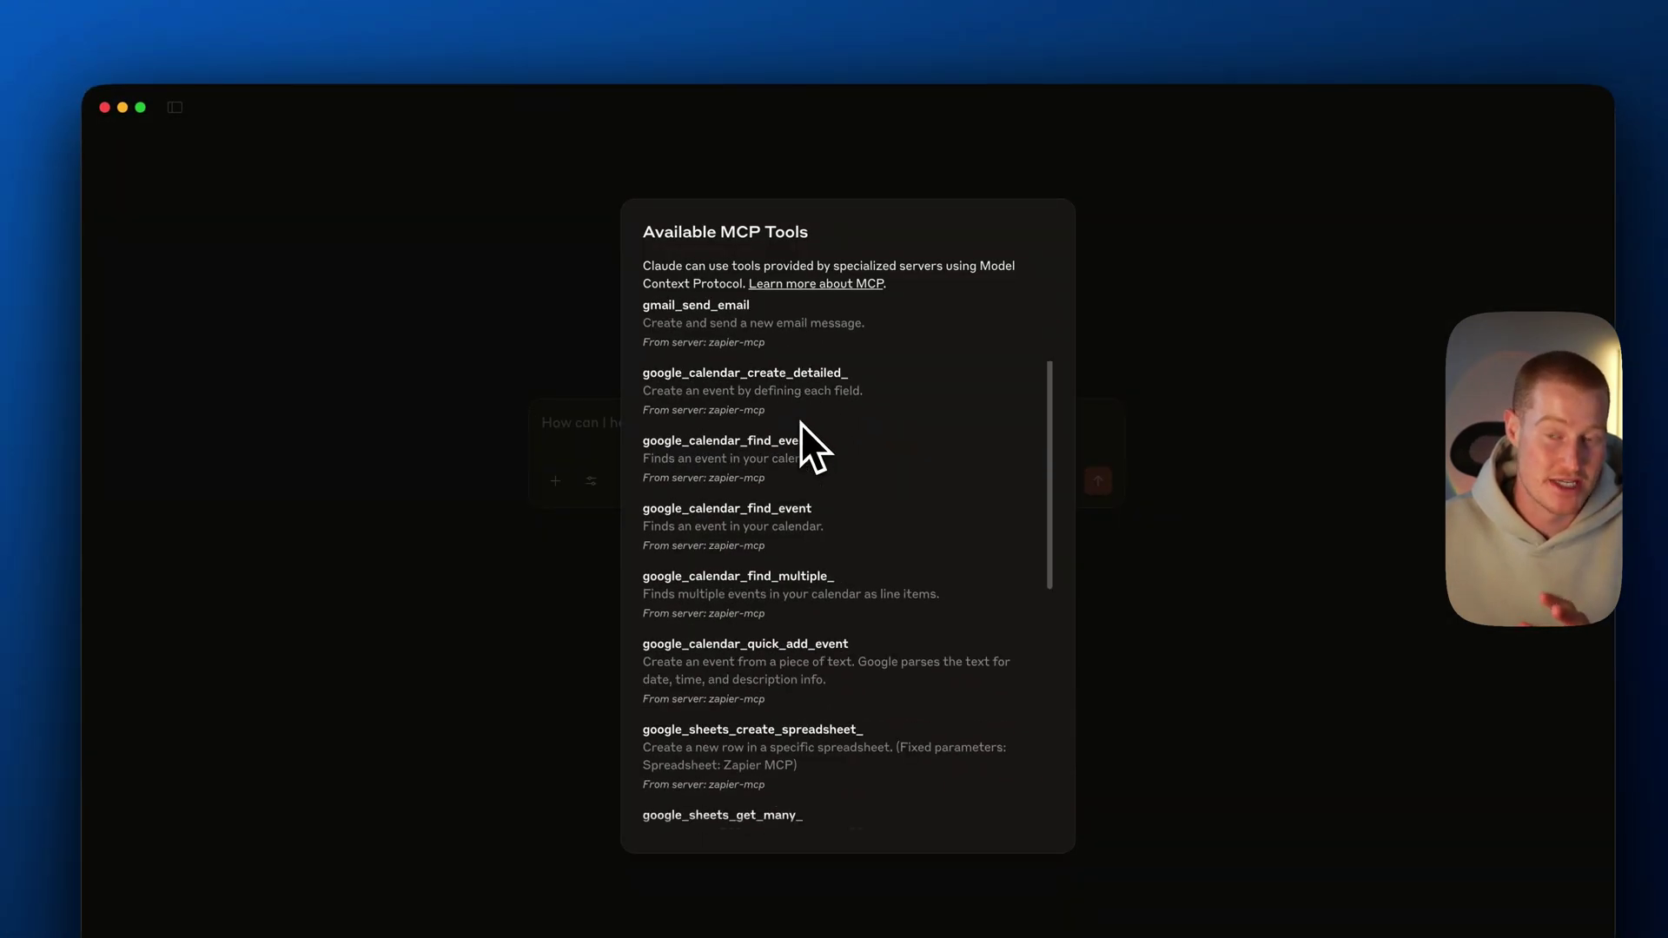
{"action": "scroll", "coordinate": [795, 424], "scroll_direction": "down", "scroll_amount": 5}
{"action": "left_click", "coordinate": [485, 399]}
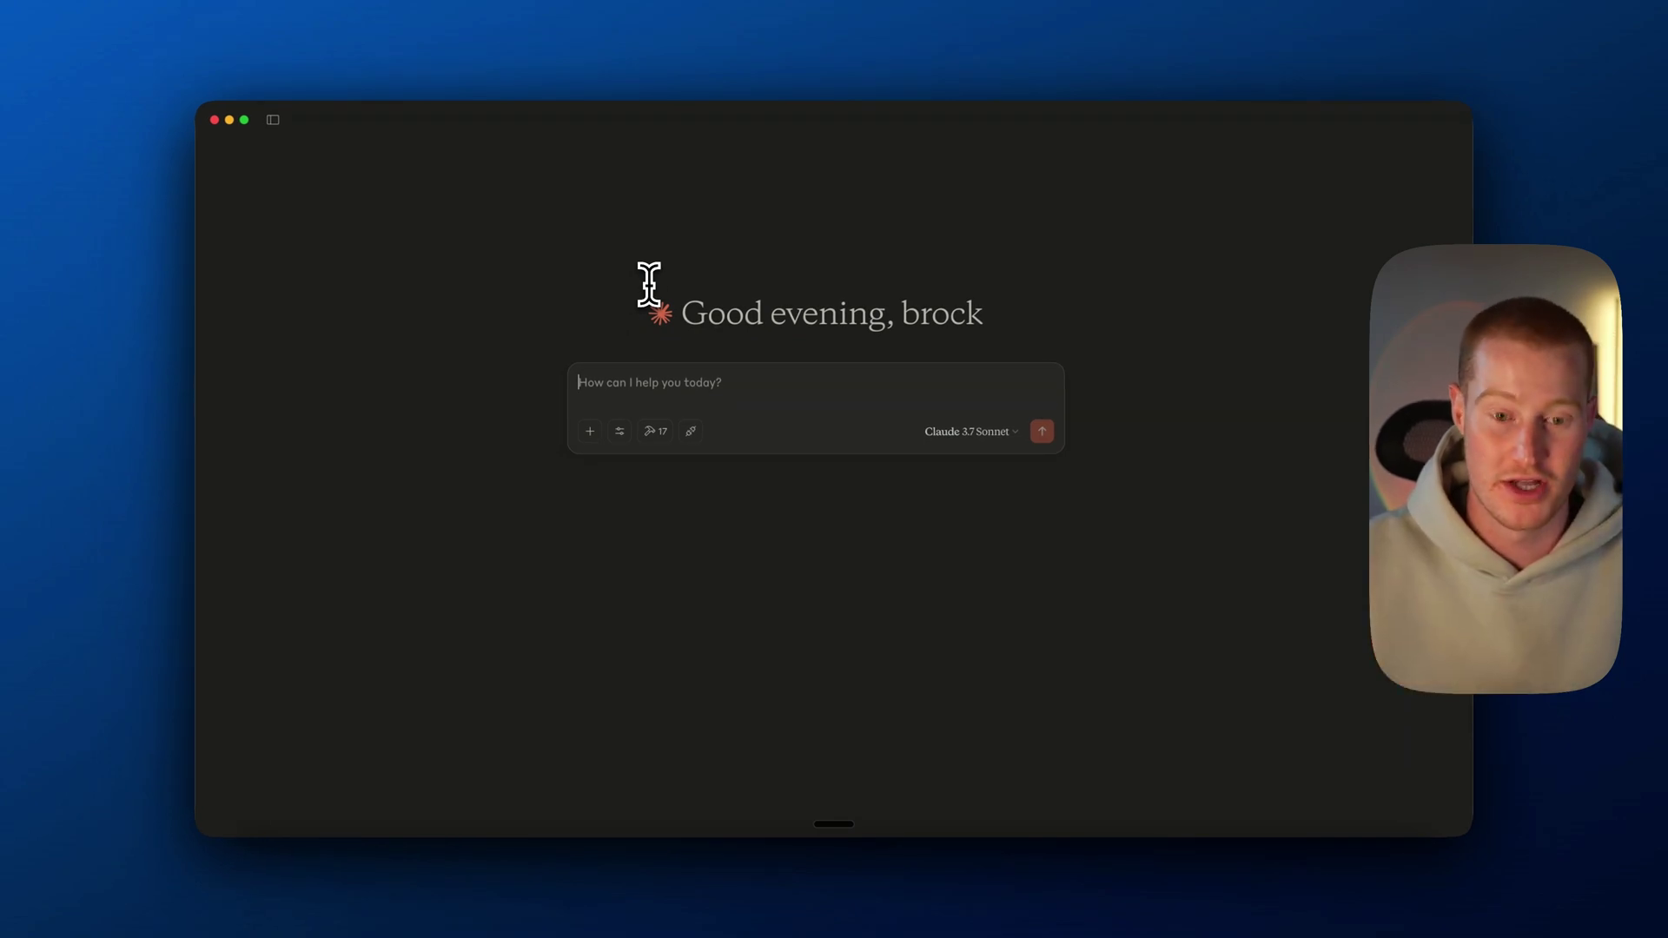
{"action": "key", "text": "fn"}
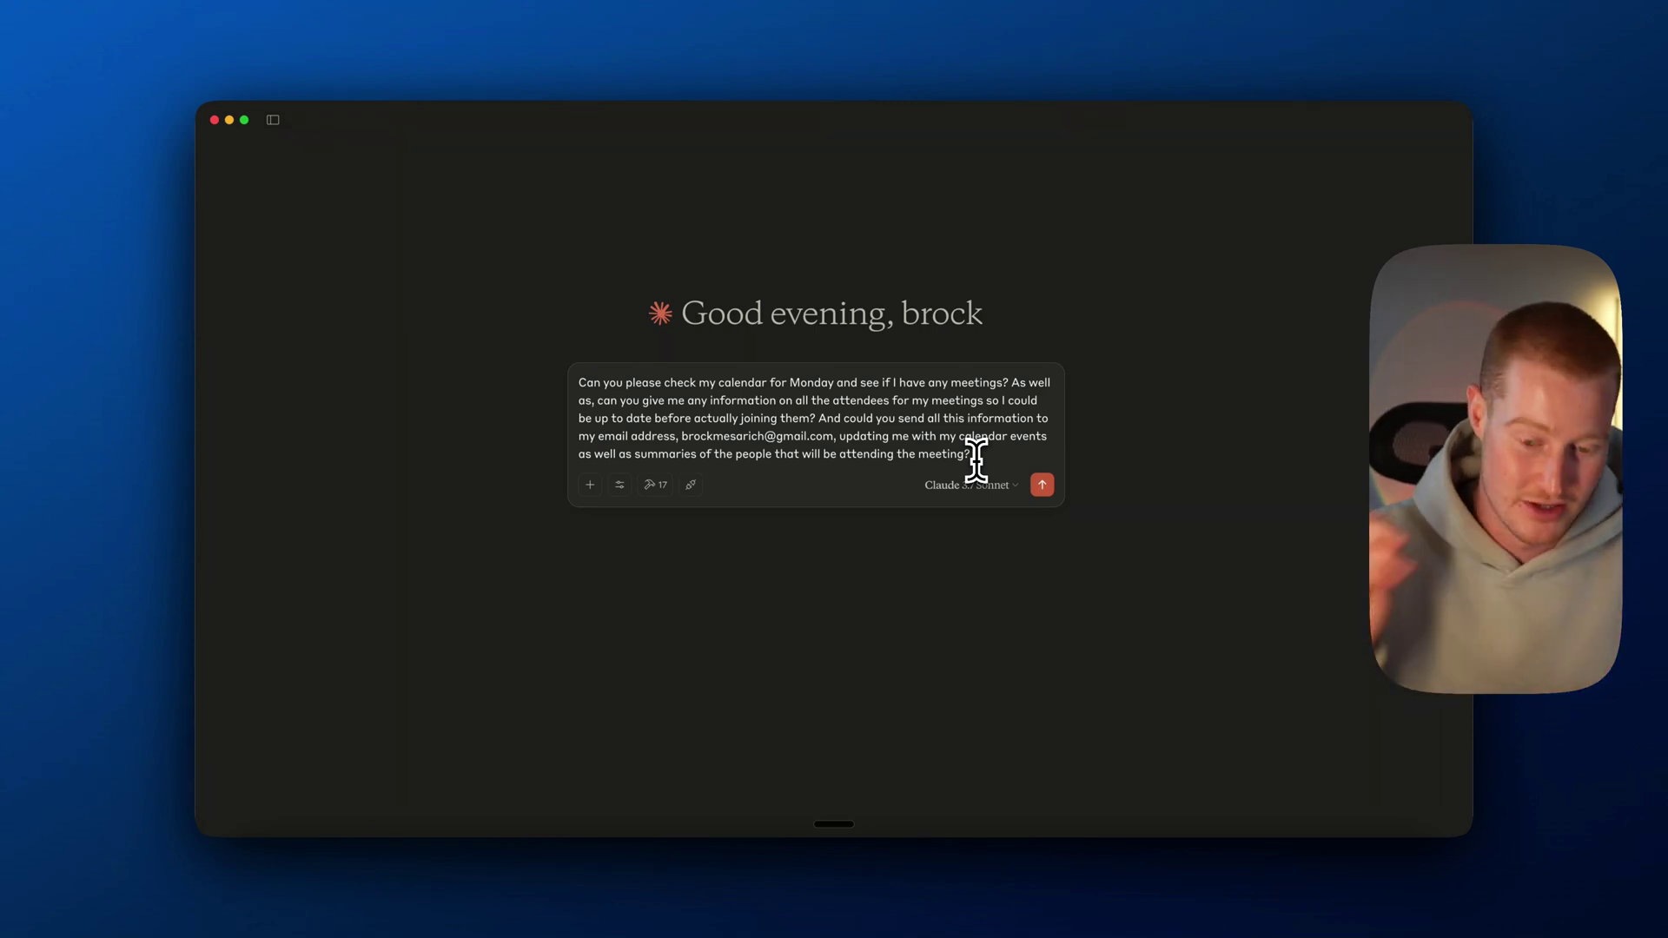
{"action": "key", "text": "Return"}
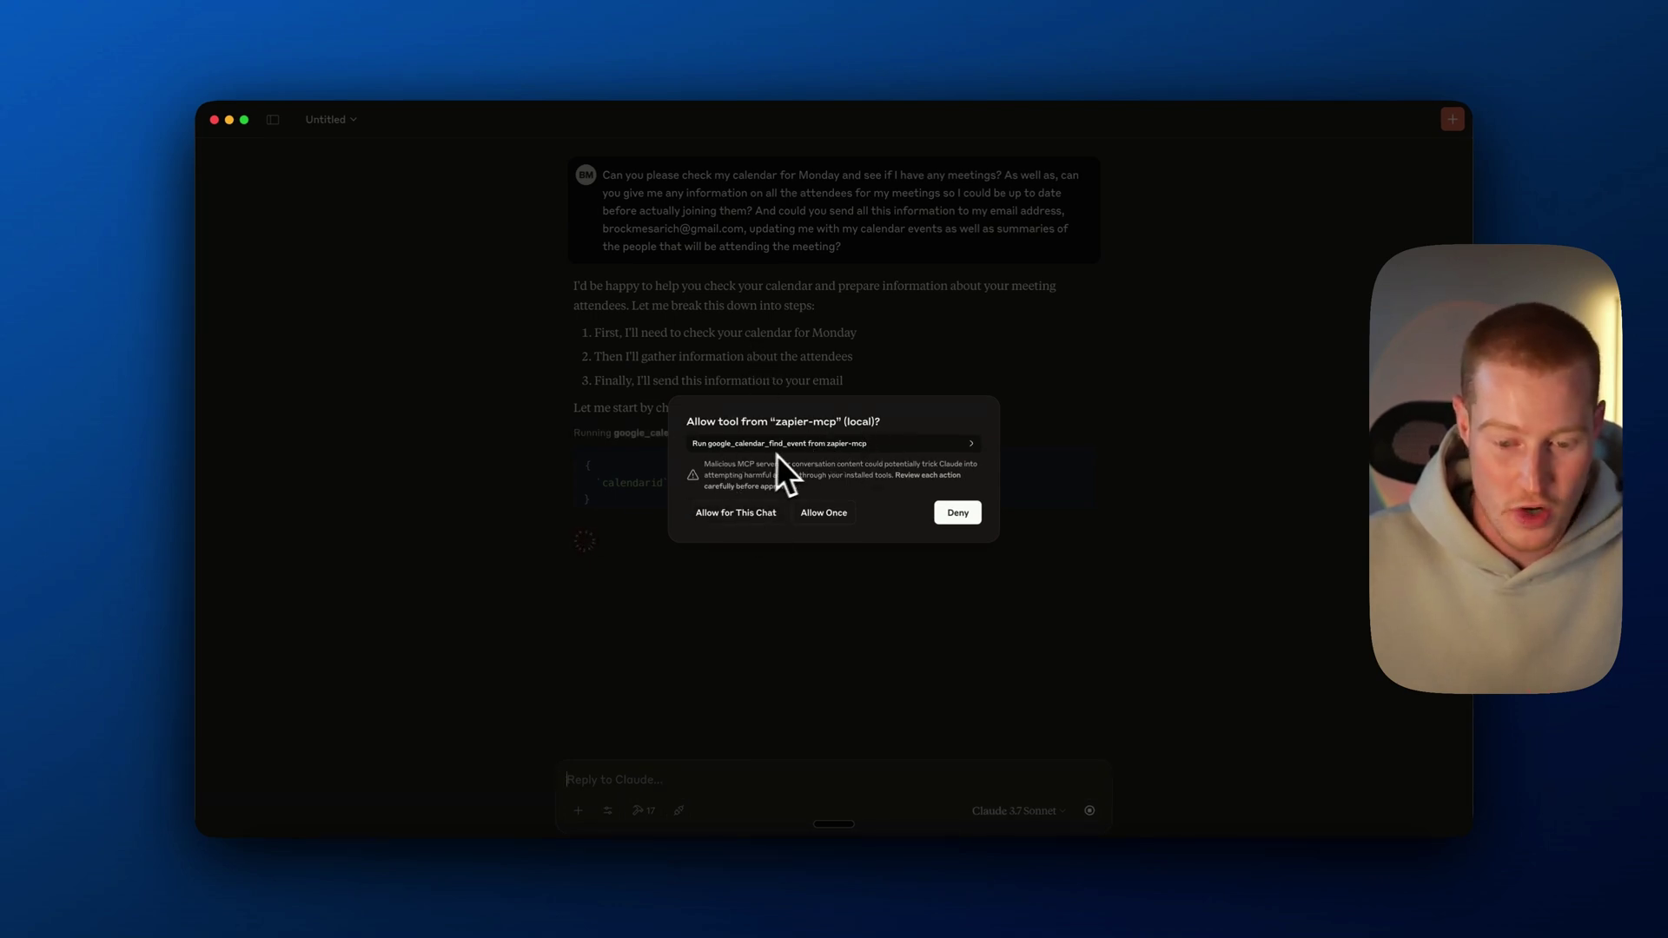
{"action": "left_click", "coordinate": [760, 513]}
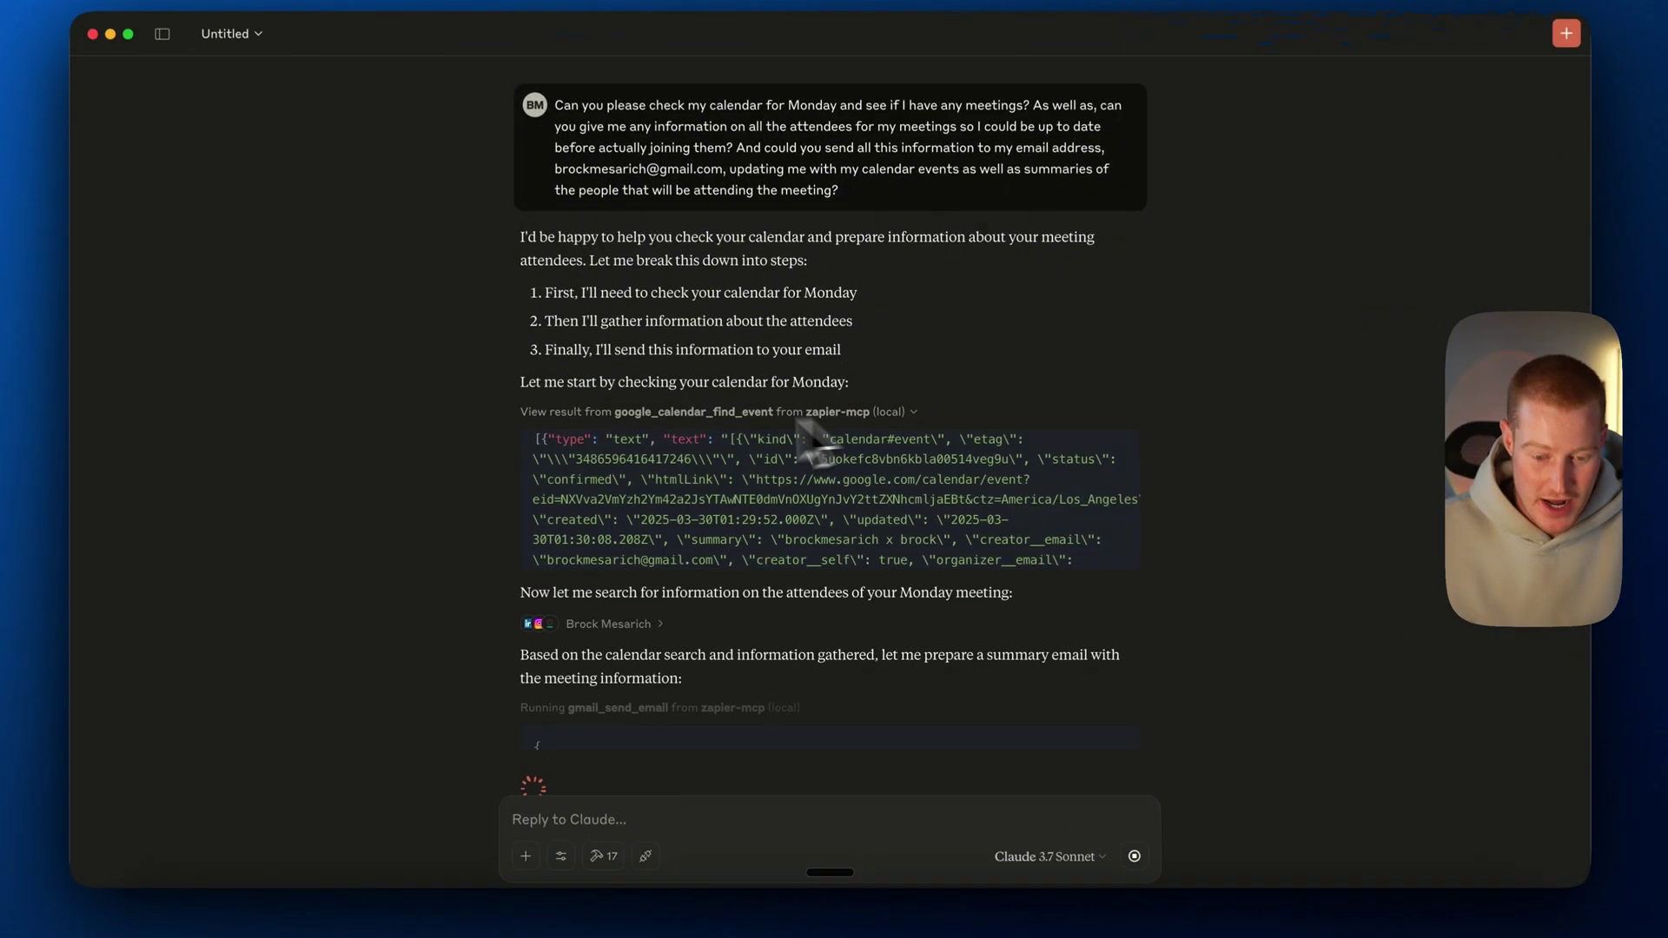
Collapse the calendar result, expand the attendee search results, and allow gmail_send_email for this chat
{"action": "left_click", "coordinate": [913, 412]}
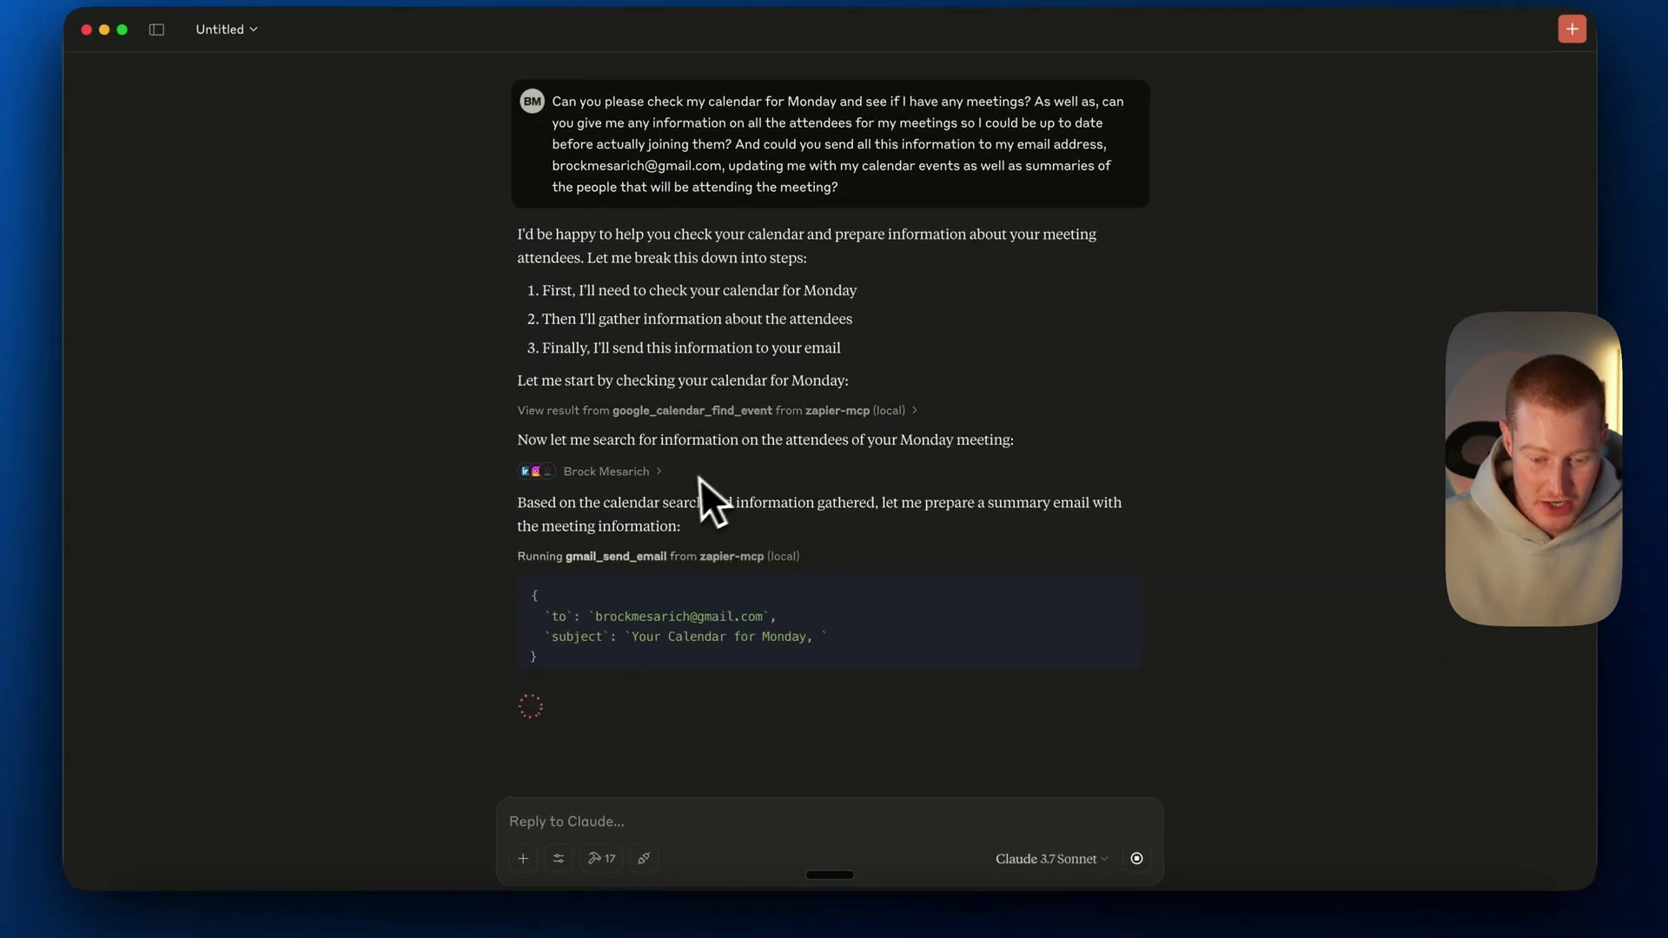
{"action": "left_click", "coordinate": [654, 471]}
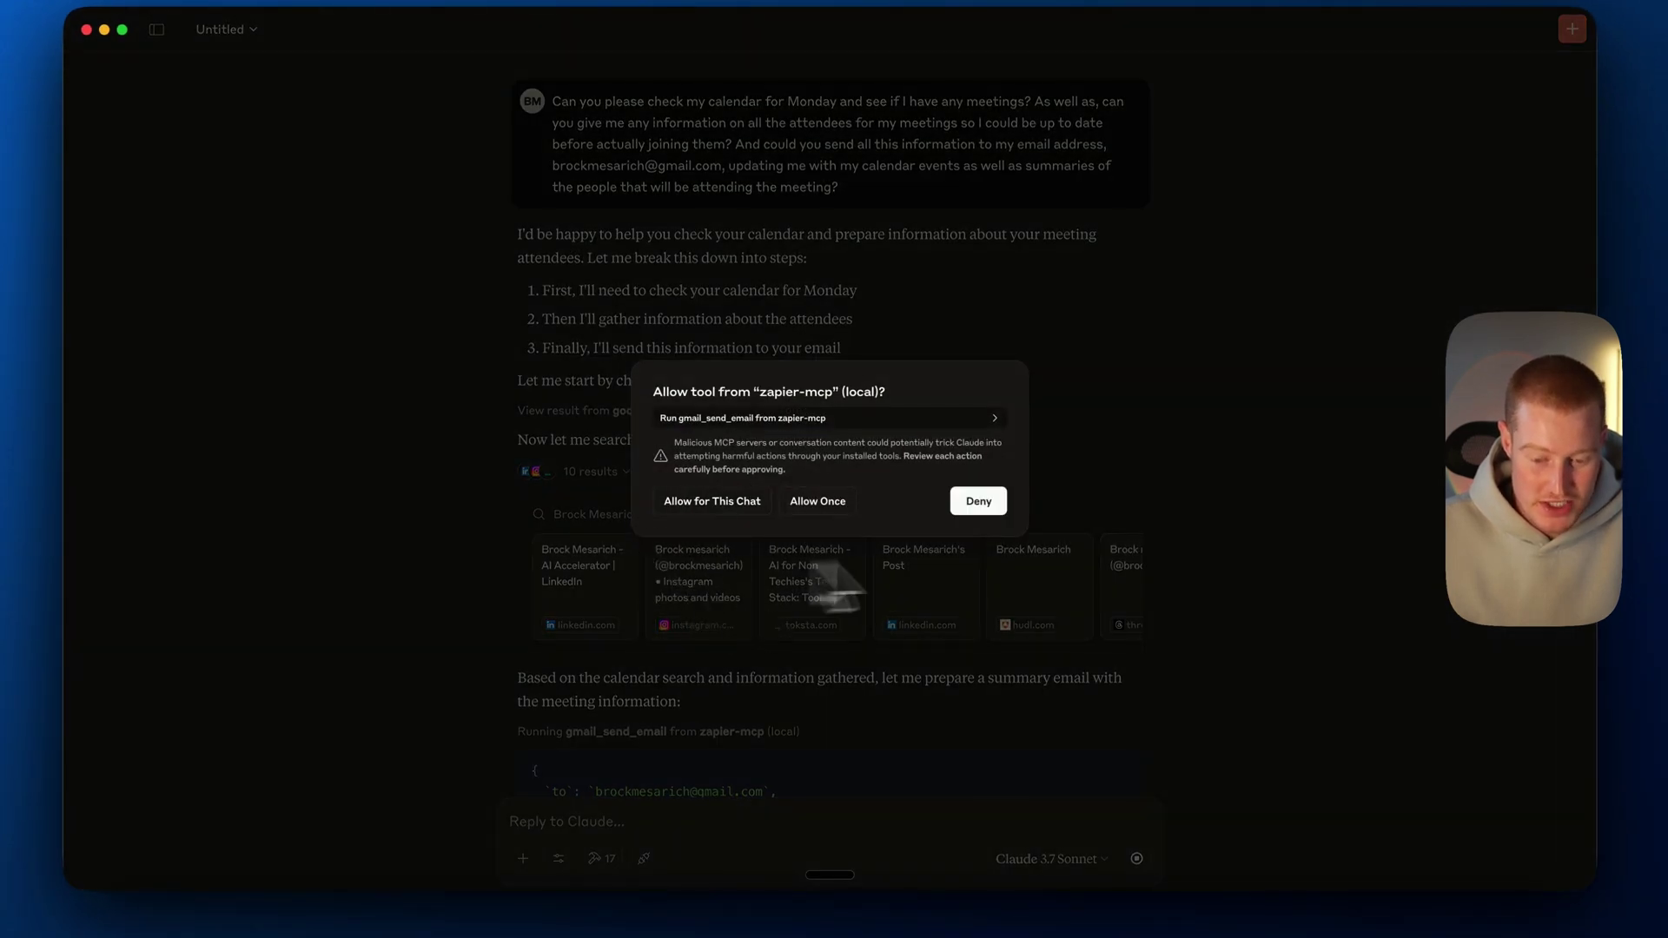
{"action": "left_click", "coordinate": [756, 496]}
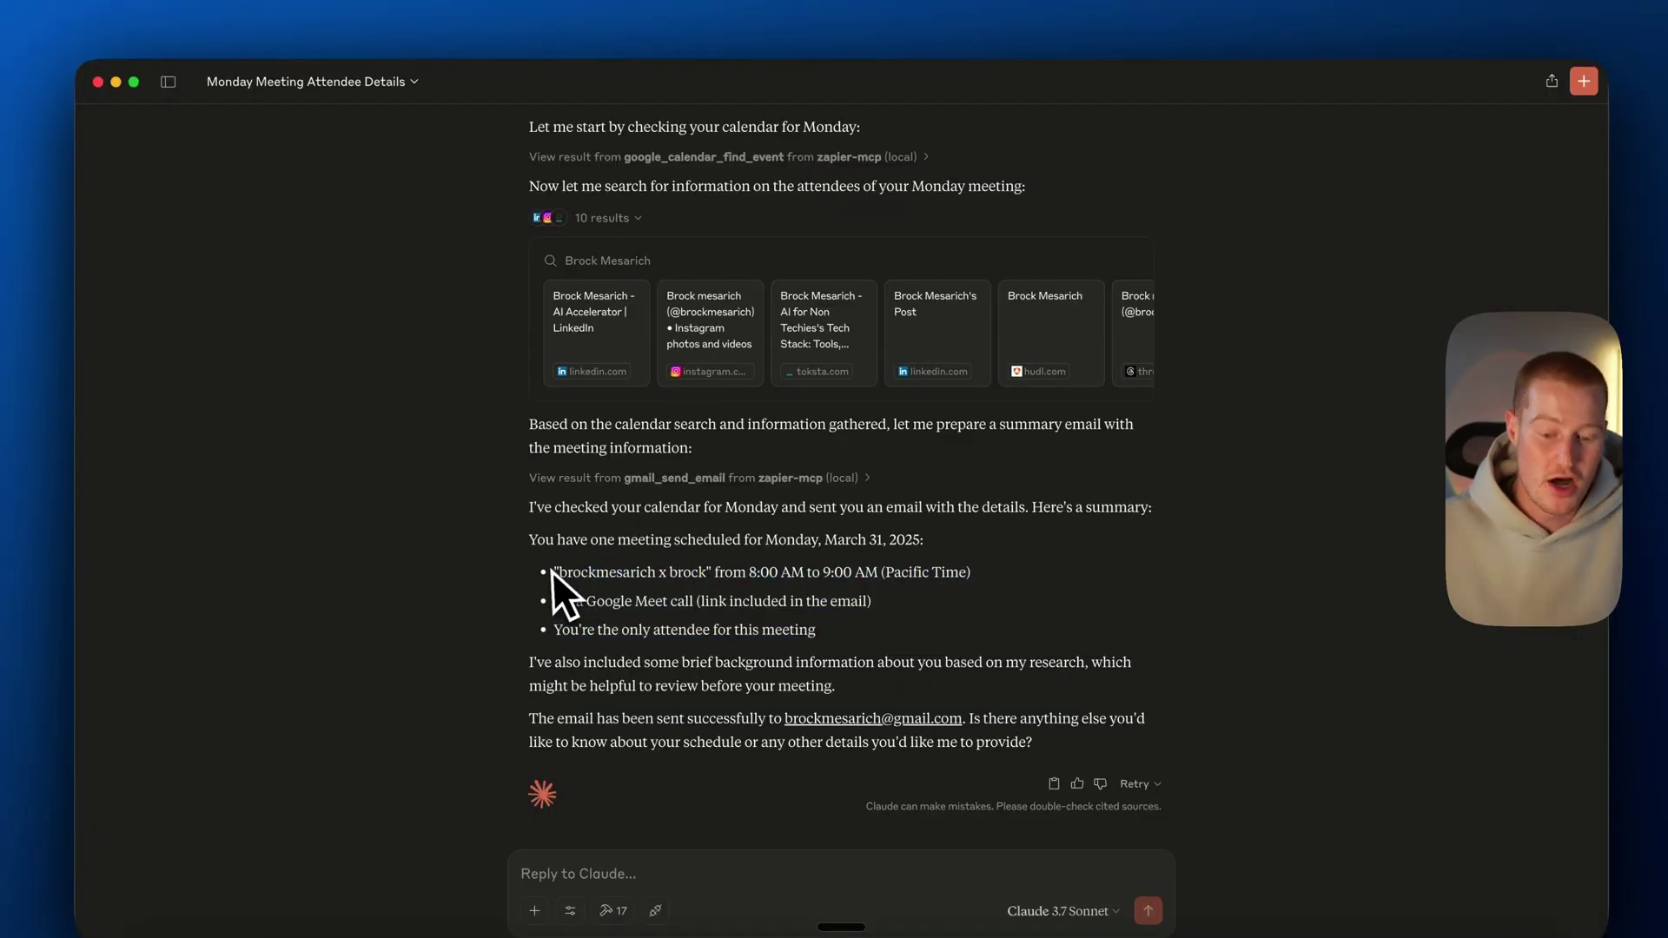
Read the meeting summary in the reply and check the meeting details and attendee information in the email received in Gmail
{"action": "left_click_drag", "start_coordinate": [596, 529], "coordinate": [866, 579]}
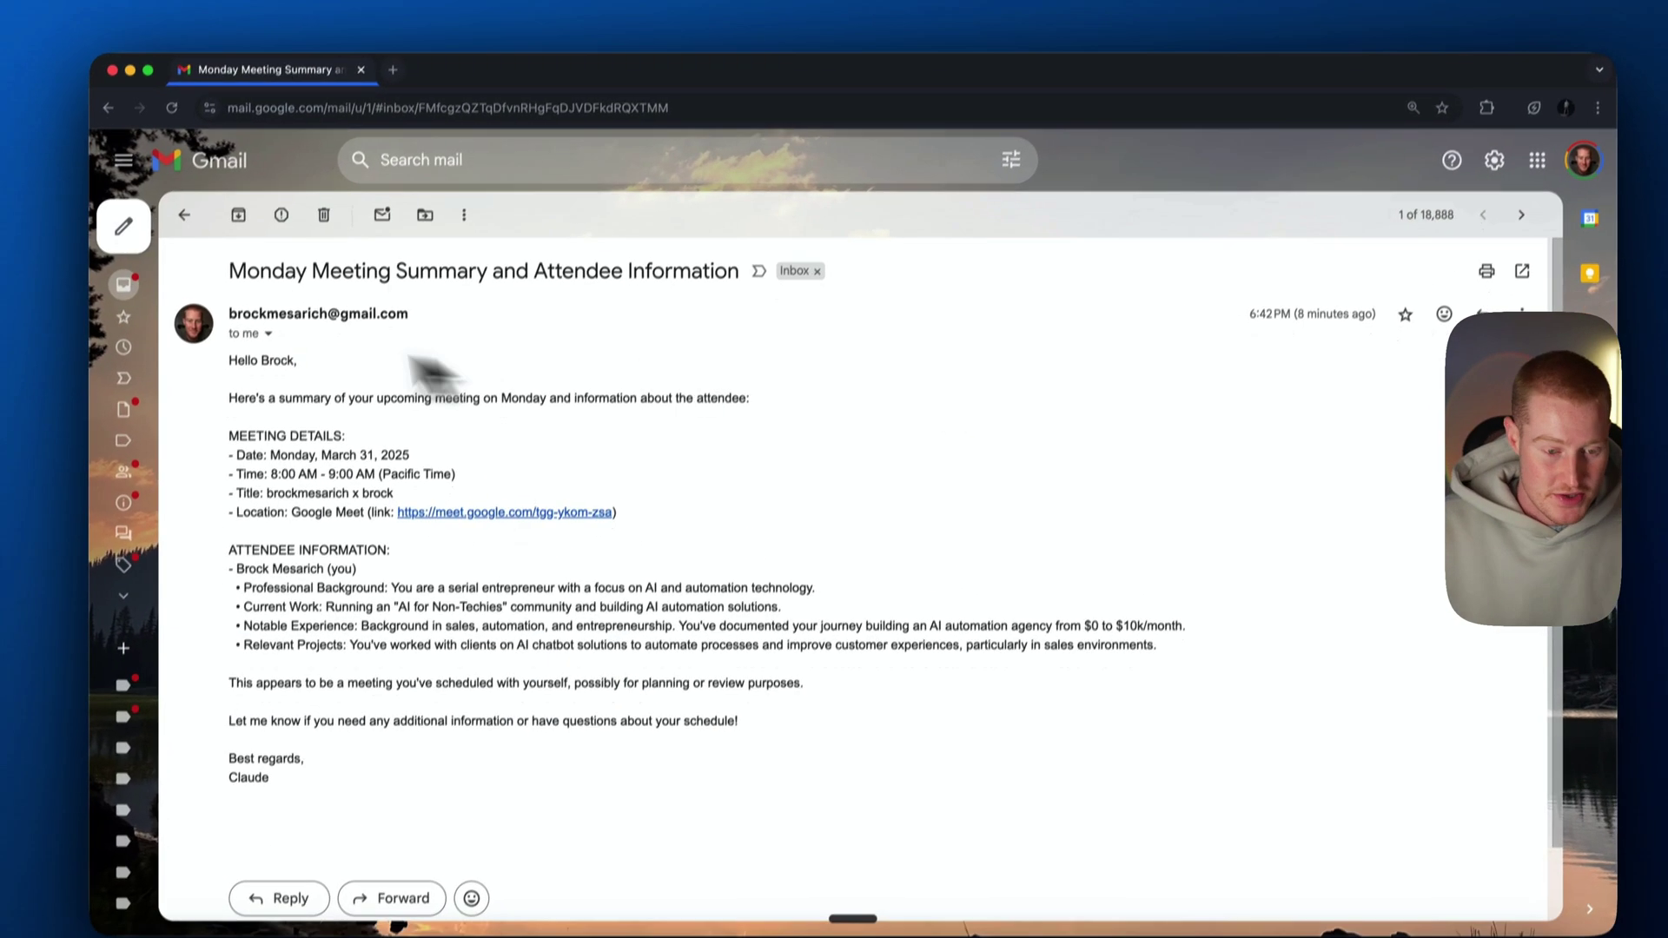
{"action": "left_click_drag", "start_coordinate": [225, 421], "coordinate": [597, 431]}
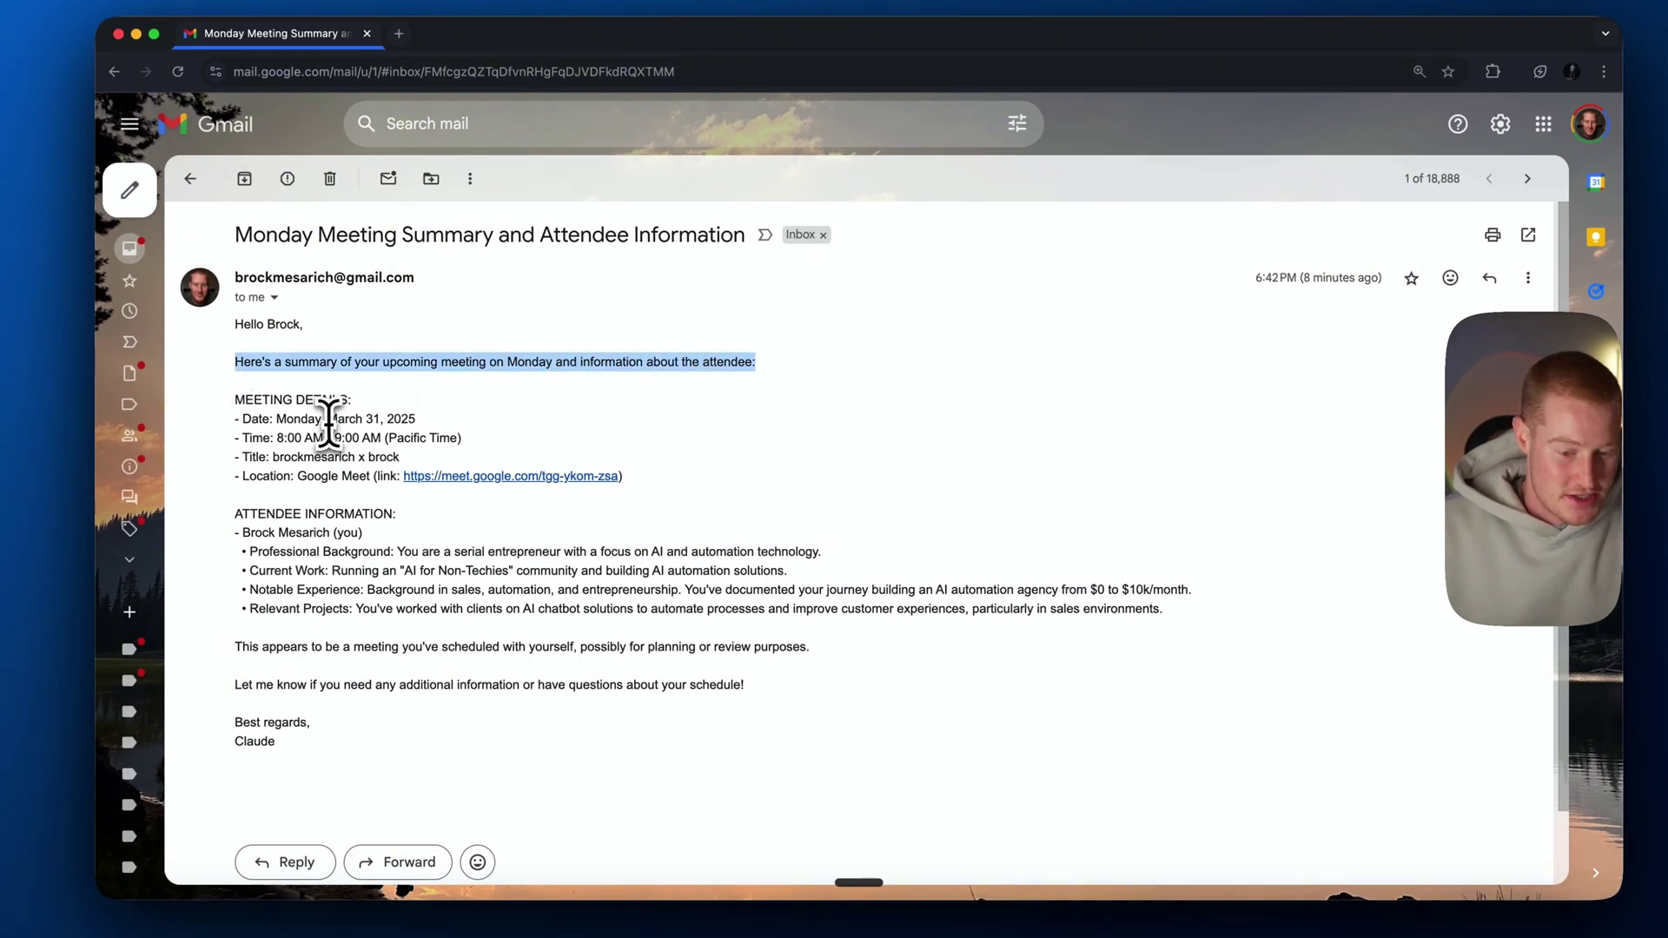
{"action": "left_click", "coordinate": [240, 421]}
{"action": "left_click_drag", "start_coordinate": [240, 420], "coordinate": [495, 447]}
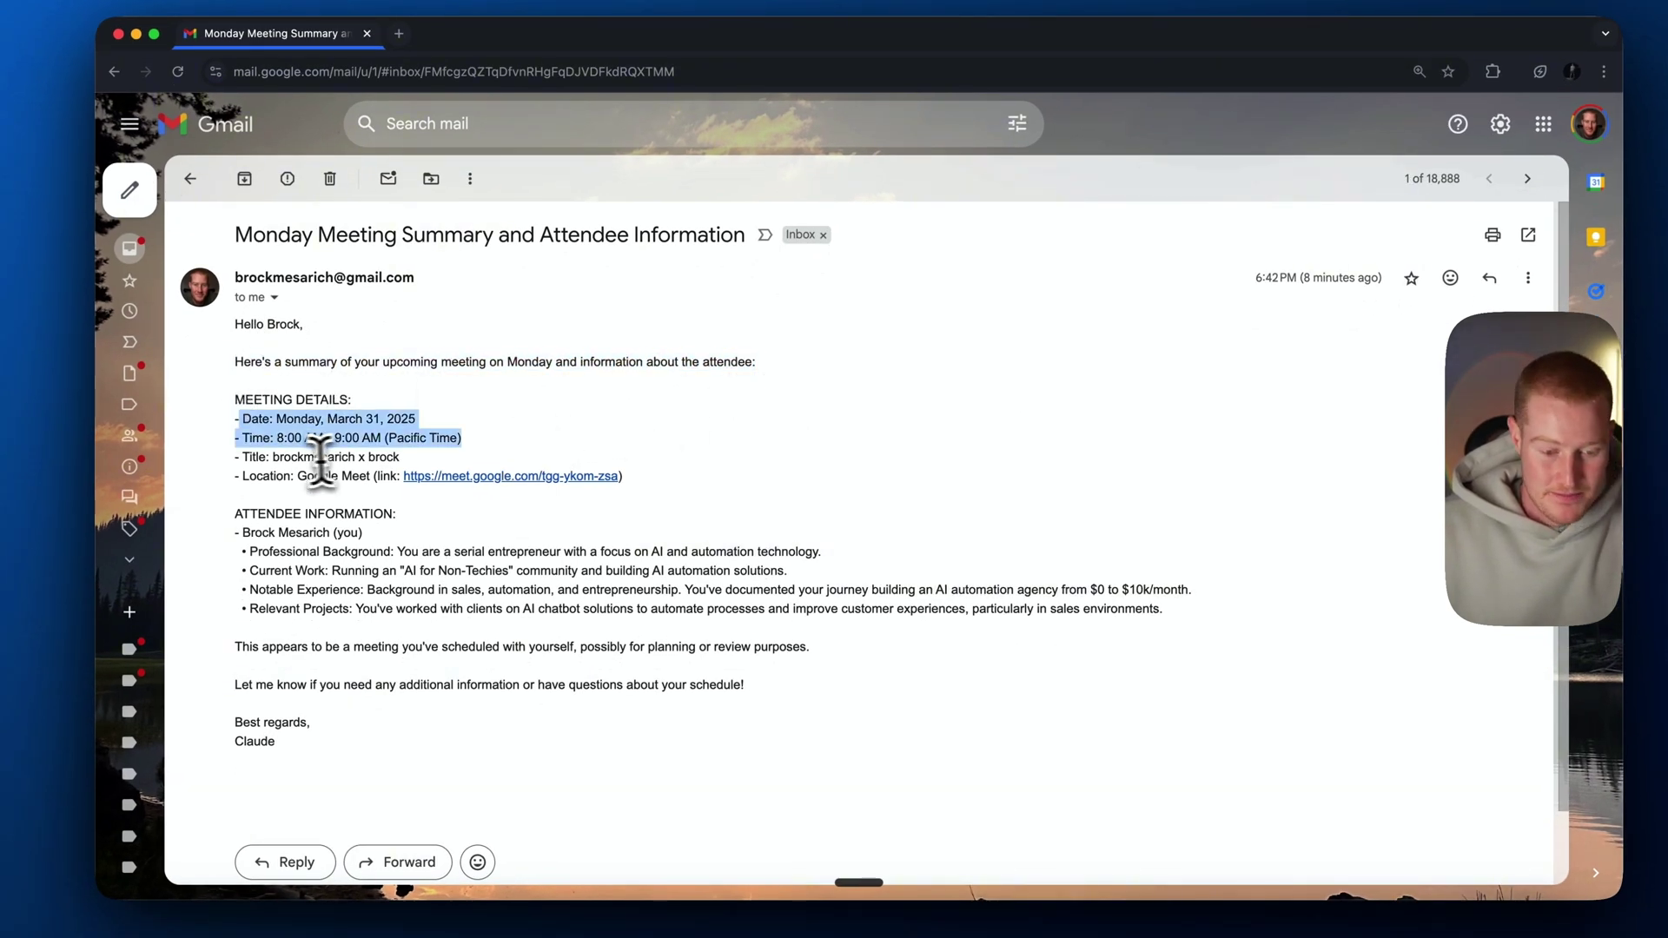
{"action": "left_click_drag", "start_coordinate": [273, 457], "coordinate": [382, 482]}
{"action": "left_click", "coordinate": [491, 520]}
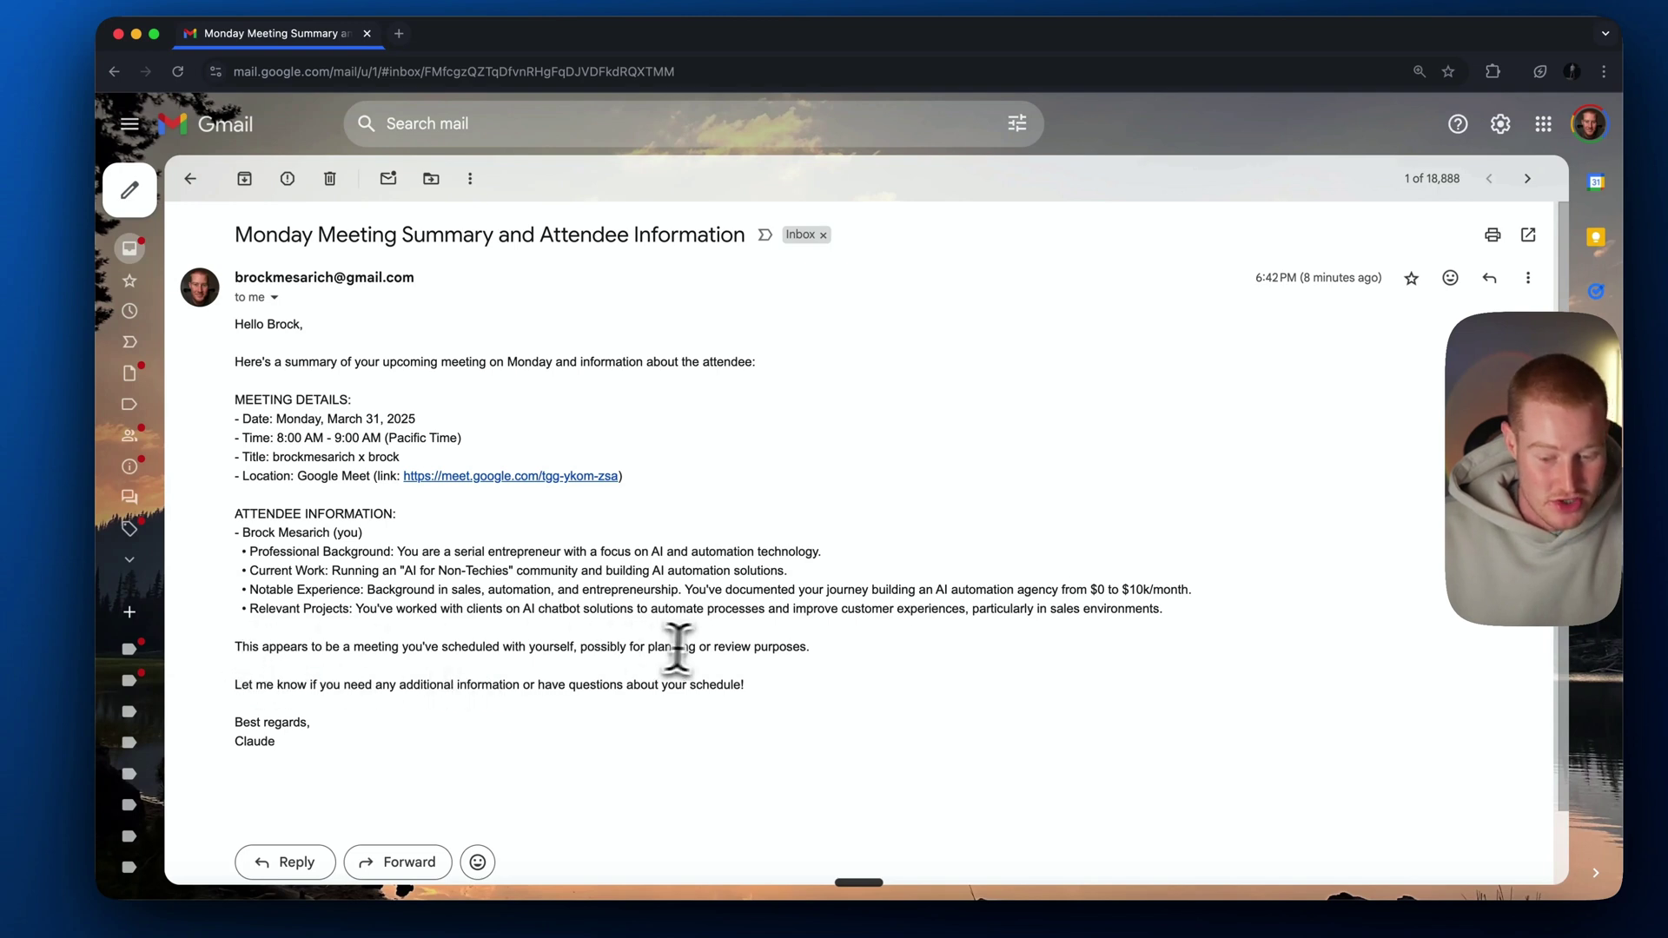
{"action": "left_click_drag", "start_coordinate": [832, 662], "coordinate": [253, 650]}
{"action": "left_click", "coordinate": [434, 666]}
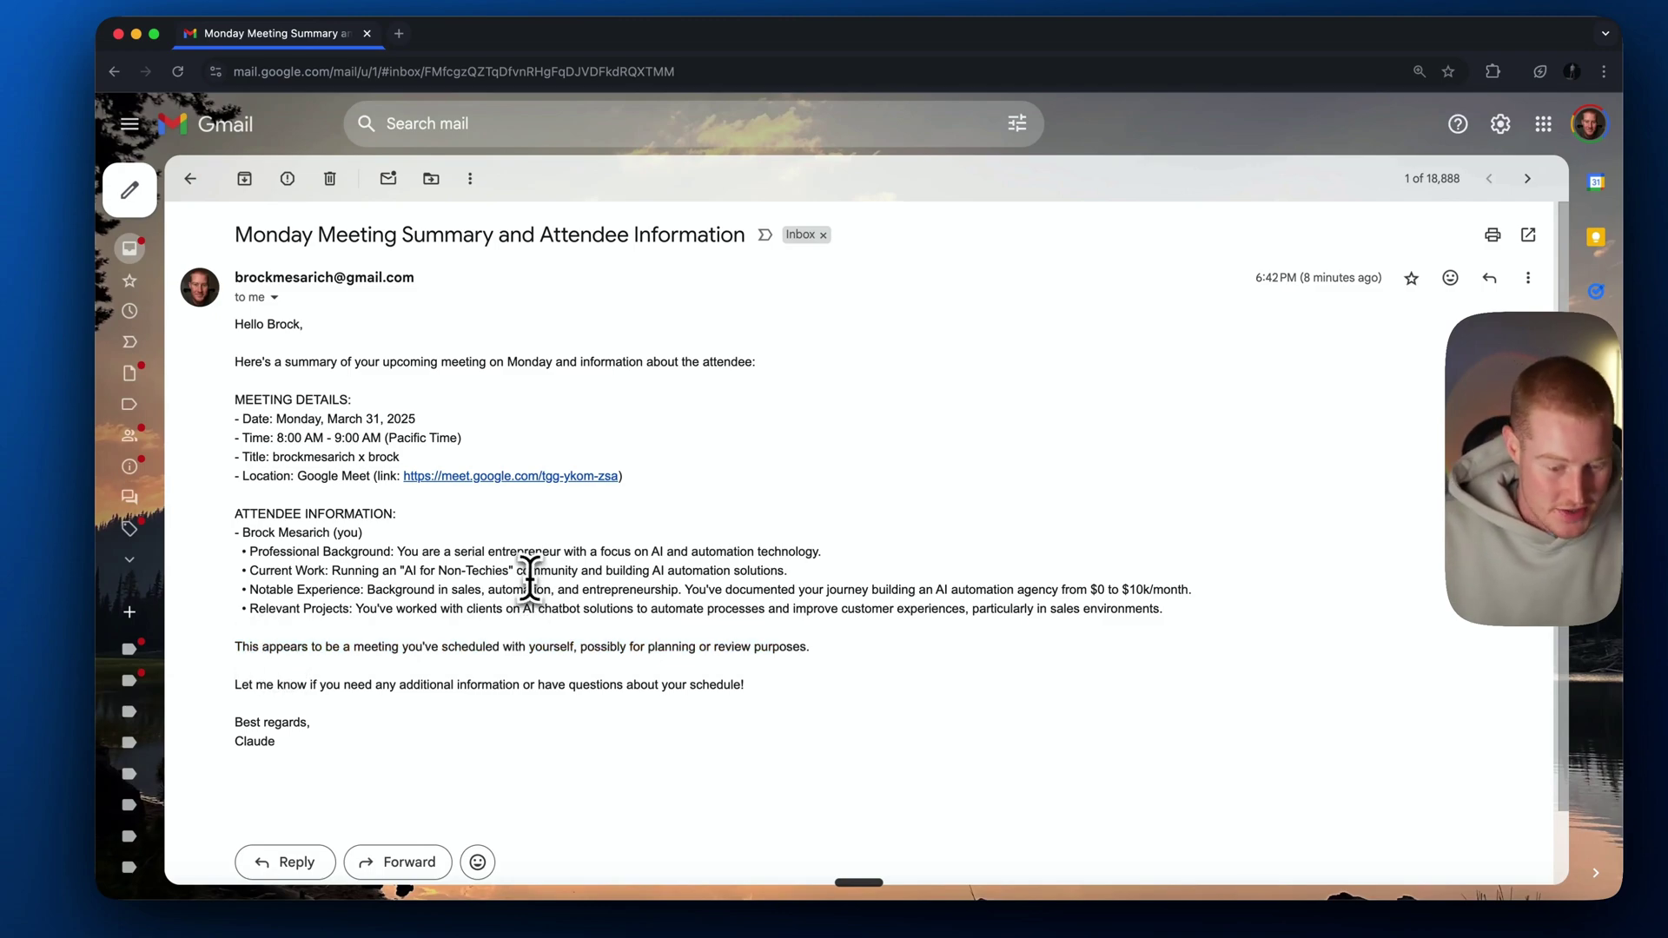
{"action": "left_click_drag", "start_coordinate": [397, 552], "coordinate": [1211, 615]}
Return to Claude and look over the Monday meeting conversation
{"action": "key", "text": "super+Tab"}
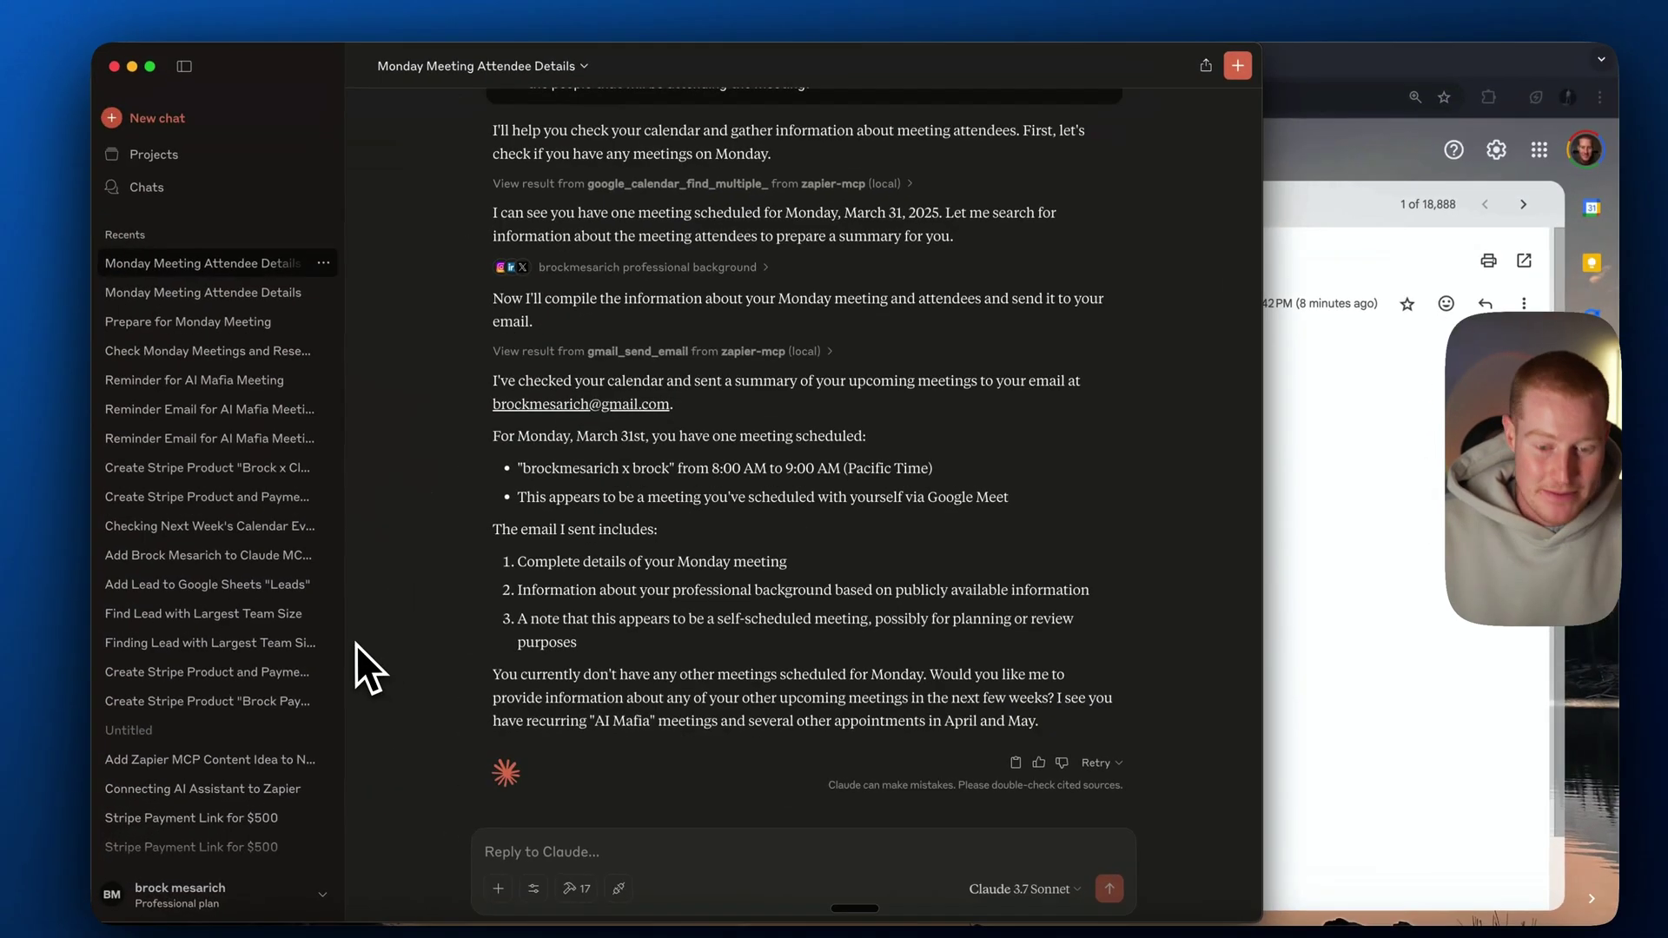
{"action": "left_click", "coordinate": [189, 108]}
{"action": "scroll", "coordinate": [747, 361], "scroll_direction": "up", "scroll_amount": 4}
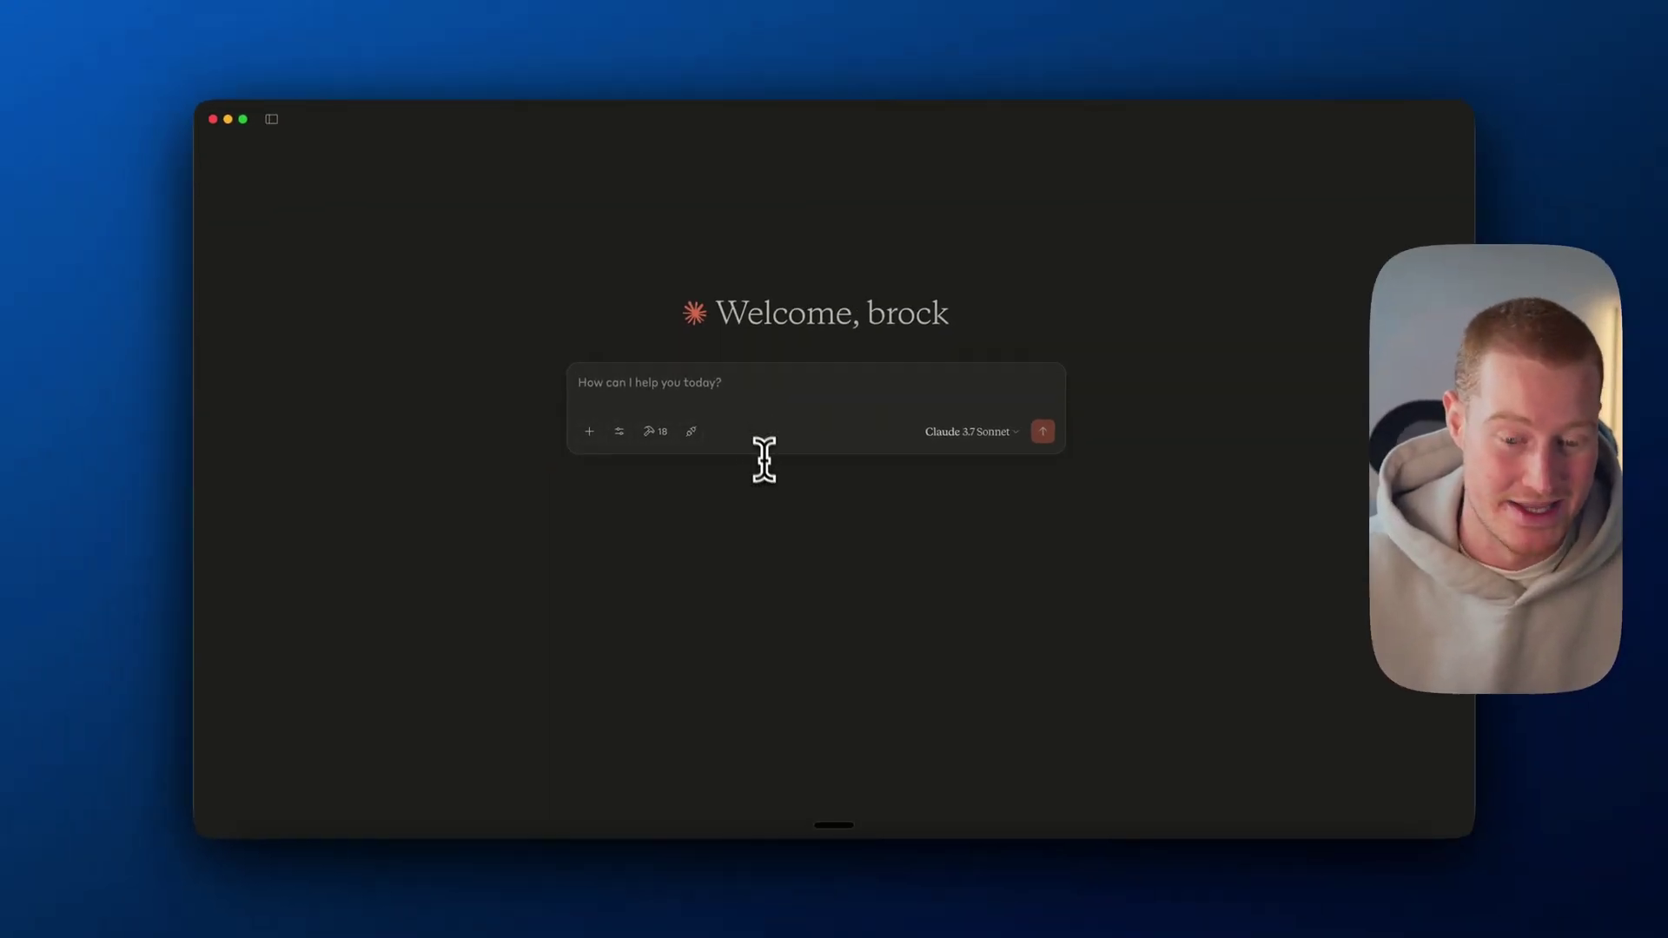
Ask Claude to brief the team in Slack on the Notion entry "How to Instantly Connect Claude Desktop to 30,000 Automations", for posting by Wednesday
{"action": "key", "text": "fn"}
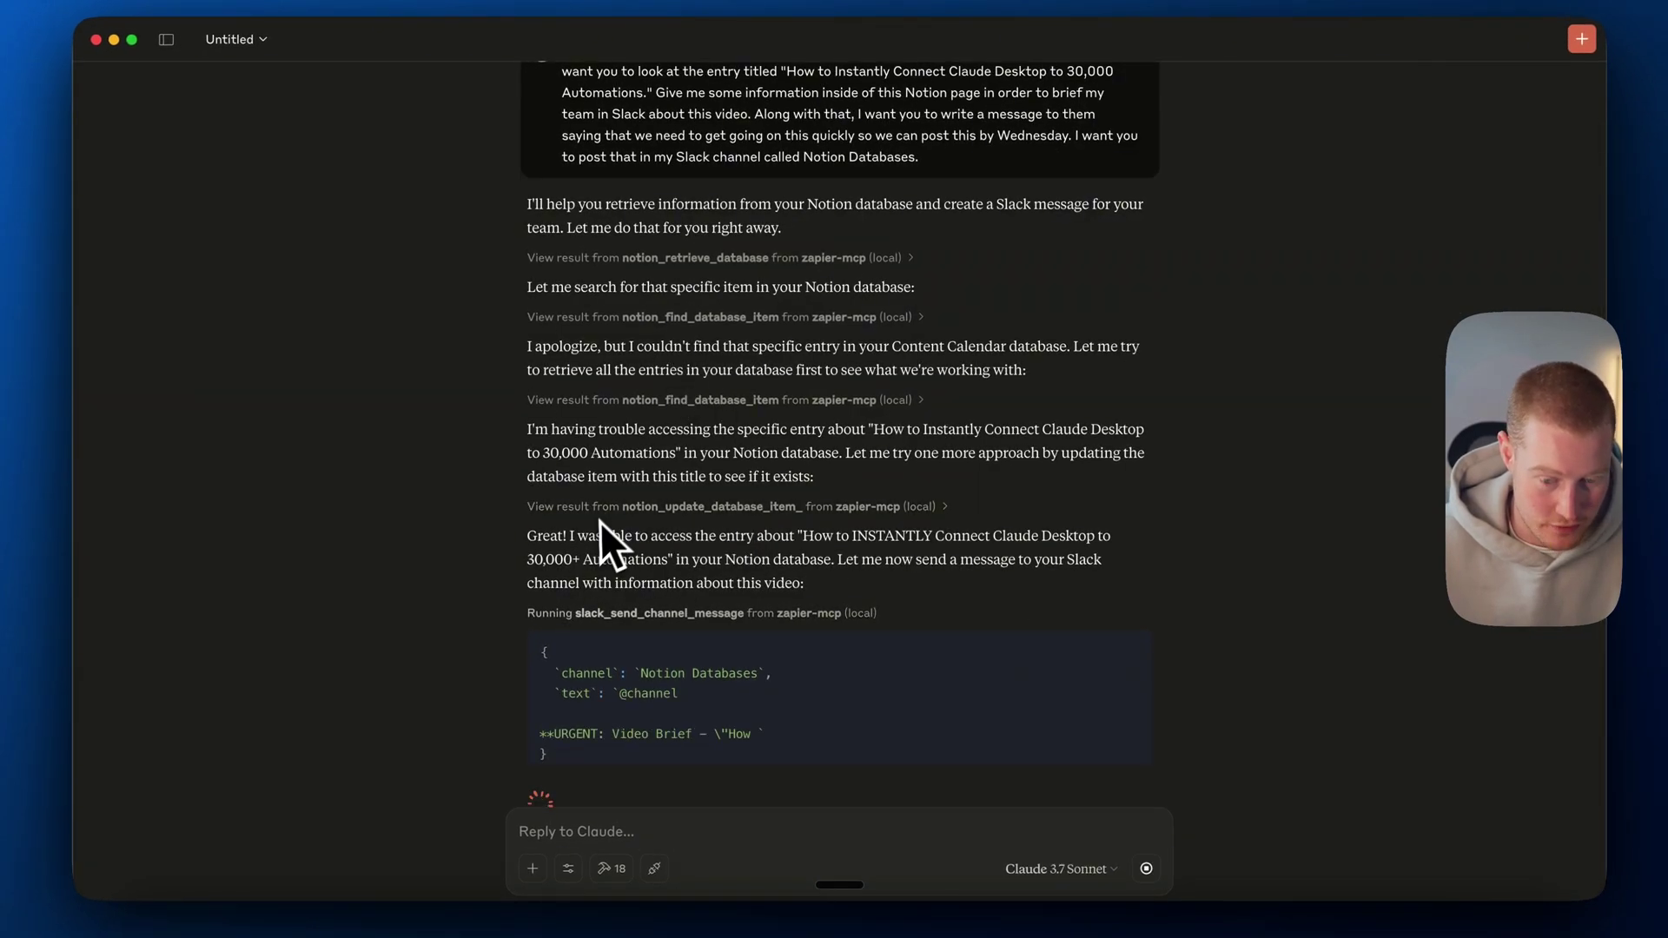
{"action": "left_click_drag", "start_coordinate": [797, 535], "coordinate": [690, 560]}
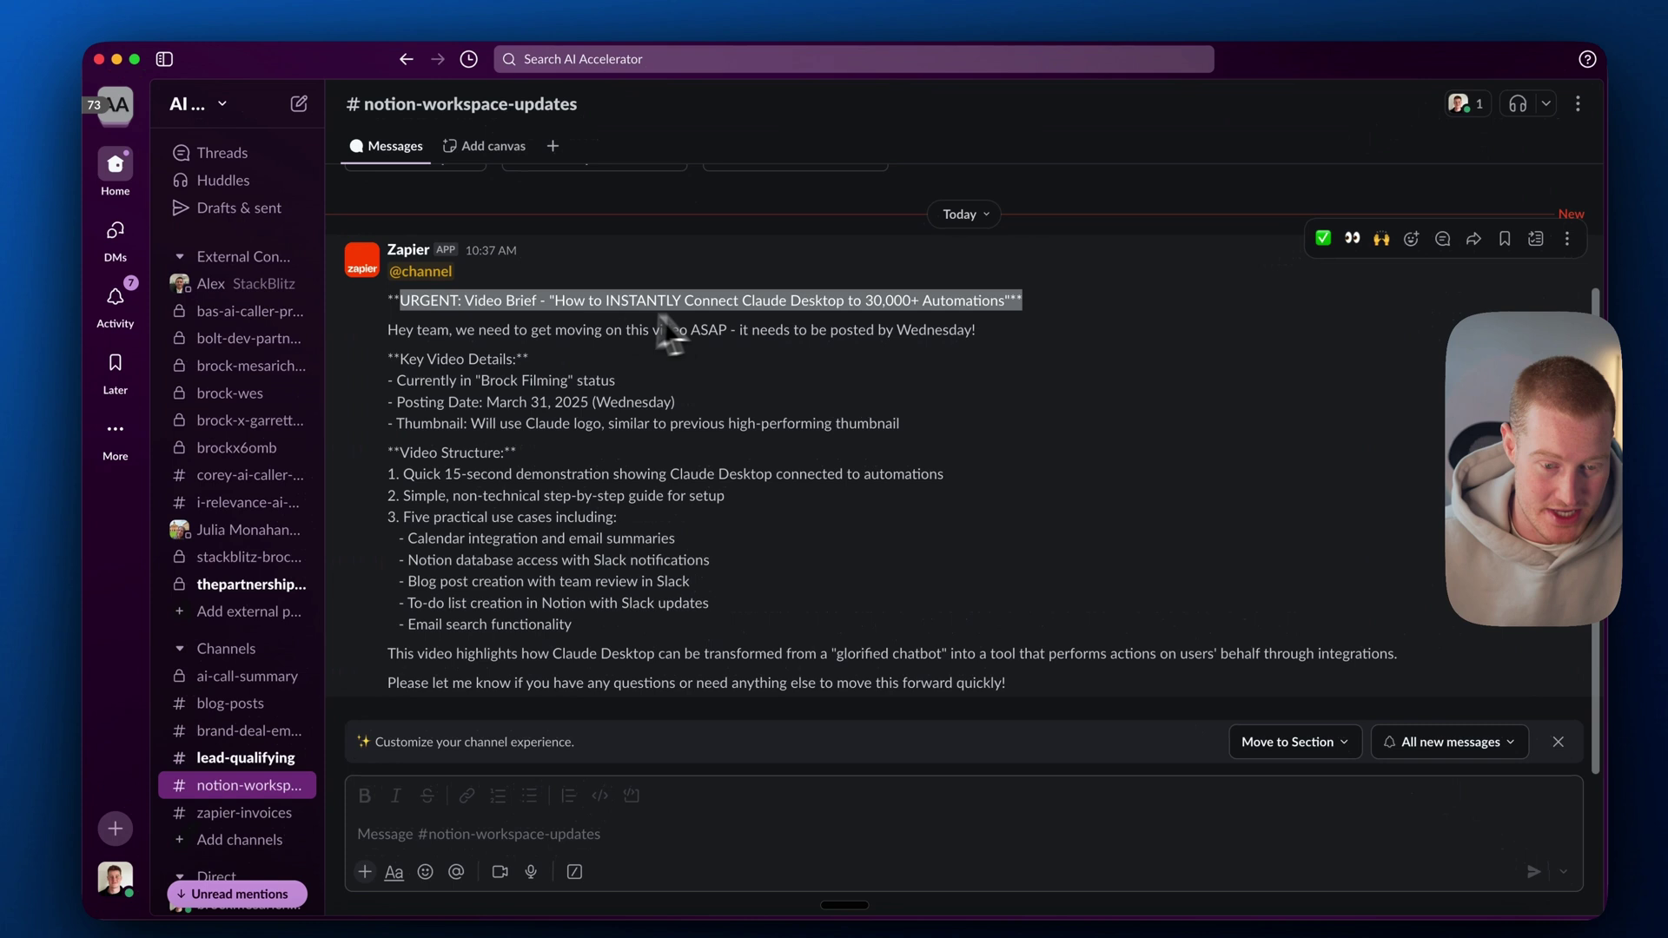
Examine the video brief in Slack's notion-workspace-updates channel, including its title, deadline, key details and video structure
{"action": "left_click_drag", "start_coordinate": [461, 318], "coordinate": [1005, 300]}
{"action": "left_click", "coordinate": [686, 337]}
{"action": "left_click_drag", "start_coordinate": [397, 330], "coordinate": [720, 342]}
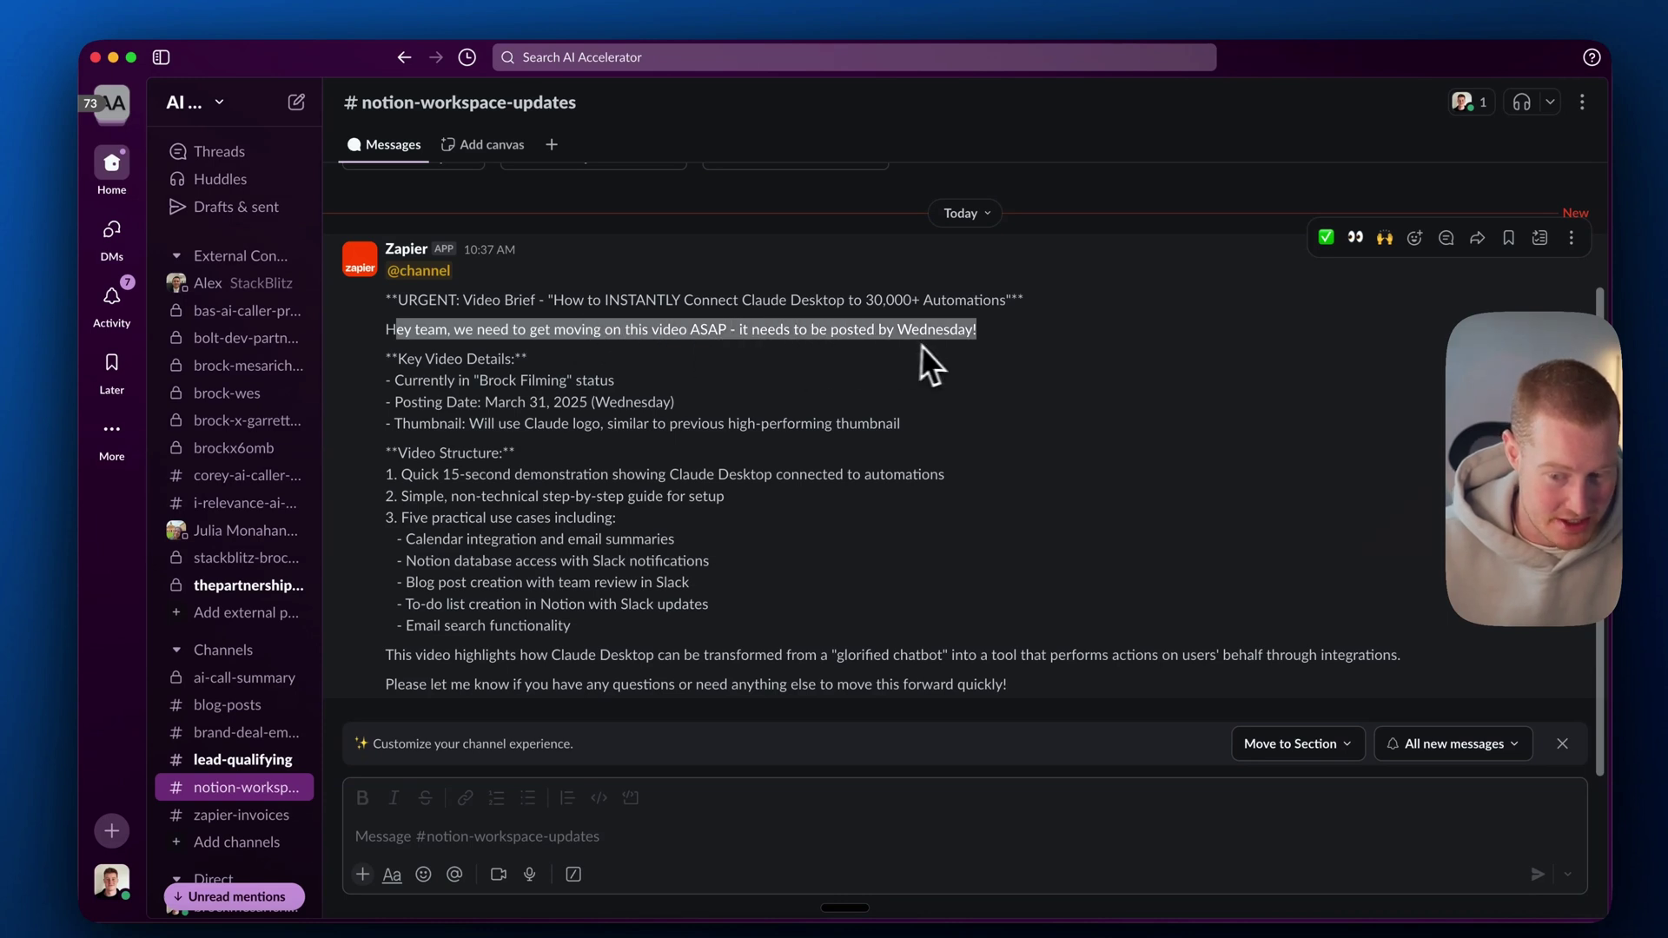
{"action": "left_click_drag", "start_coordinate": [406, 360], "coordinate": [805, 596]}
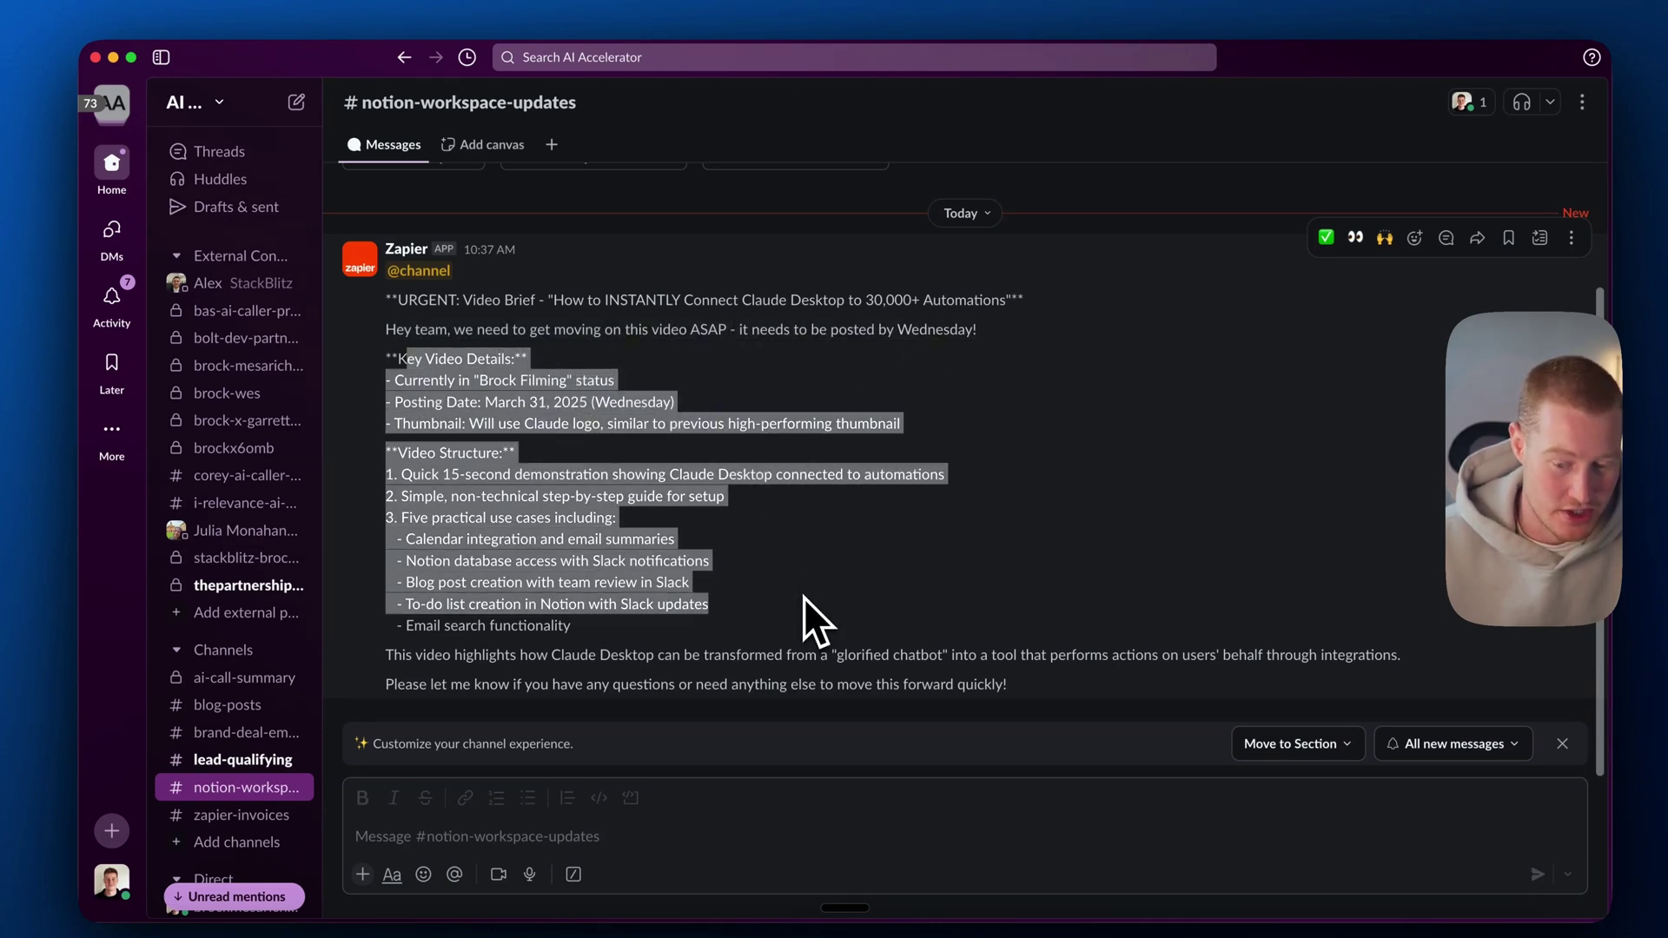
{"action": "left_click", "coordinate": [742, 592]}
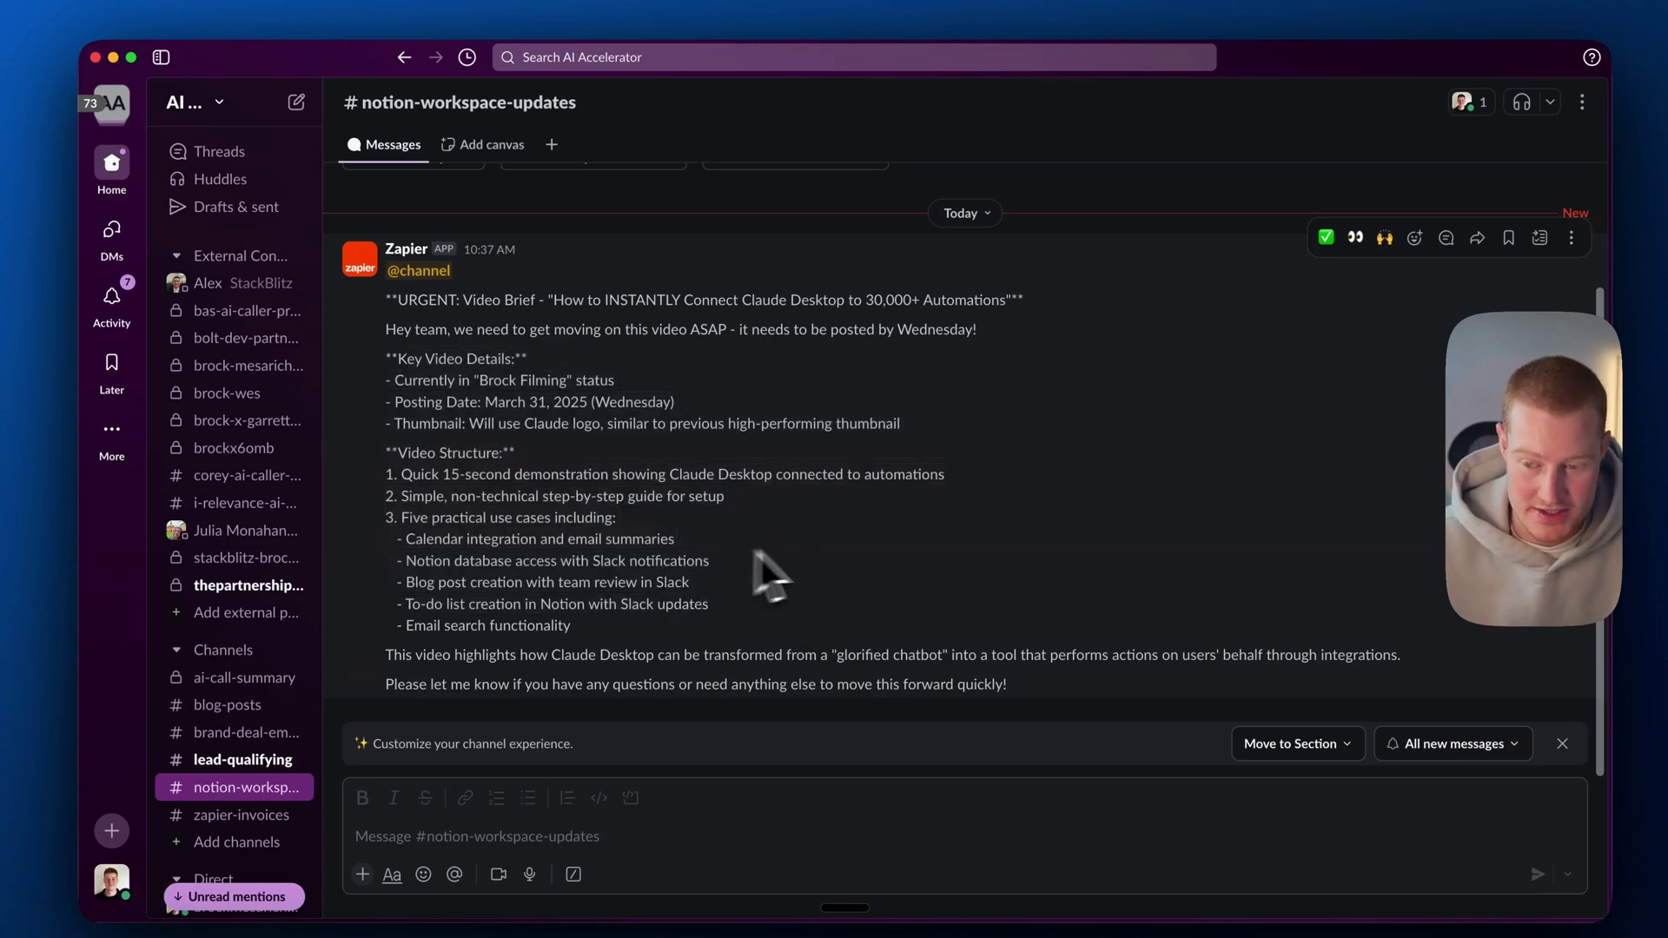
{"action": "left_click_drag", "start_coordinate": [405, 476], "coordinate": [821, 478]}
{"action": "left_click_drag", "start_coordinate": [402, 518], "coordinate": [679, 525]}
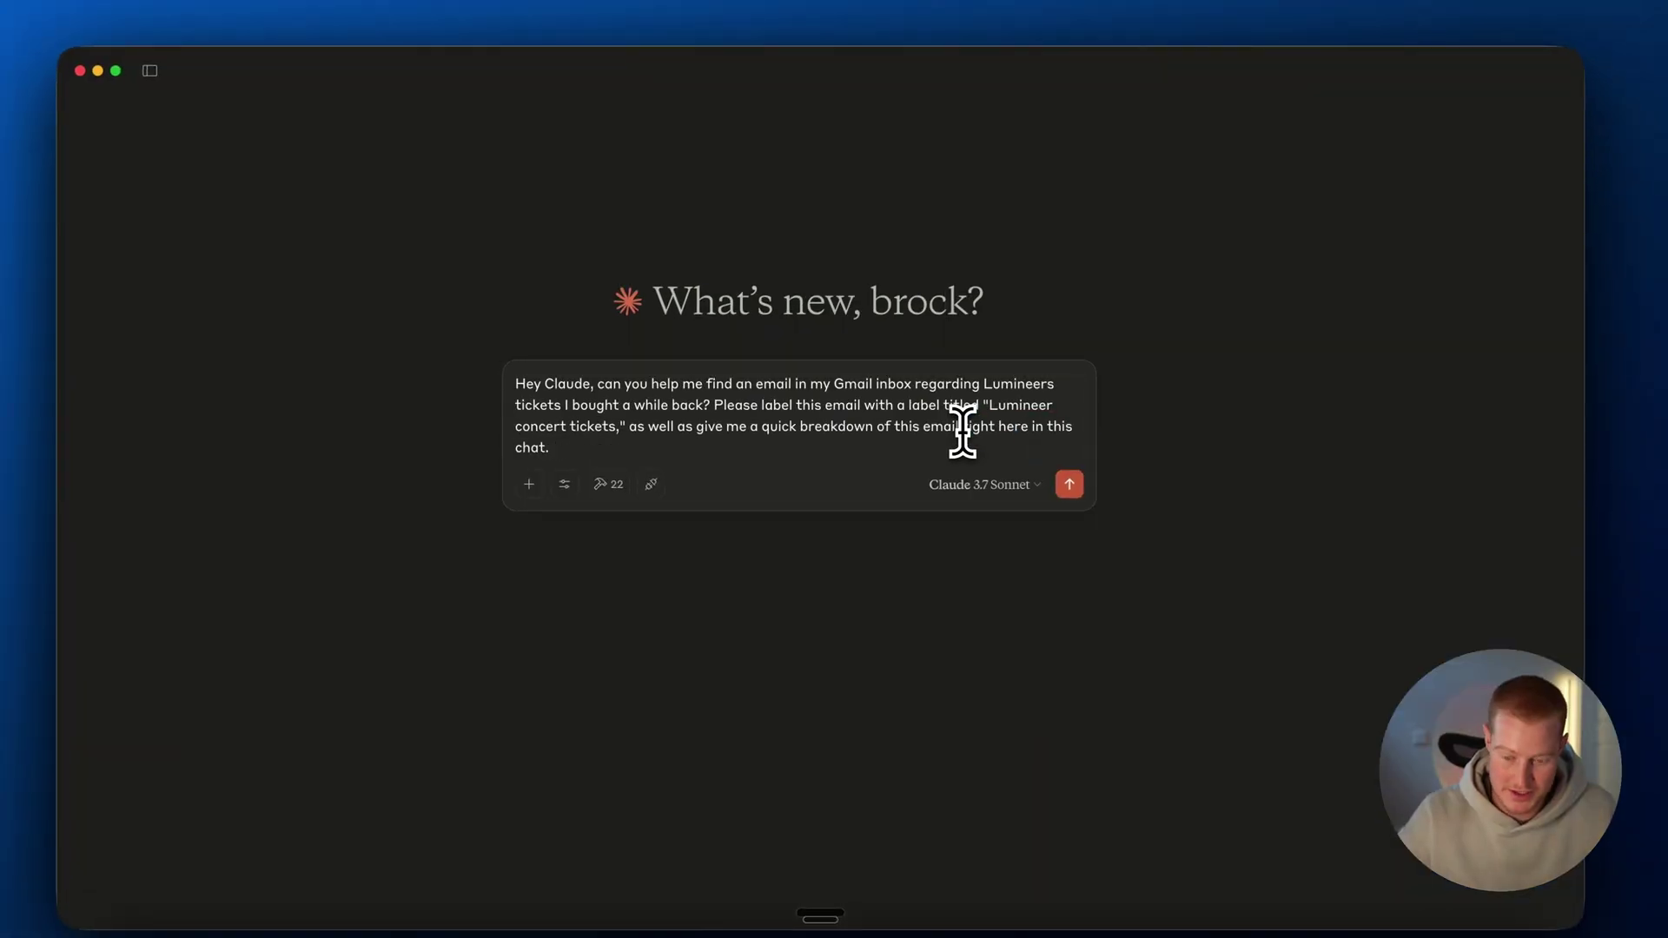
Send the request to find the Lumineers tickets email, label it "Lumineer concert tickets" and summarize it, allowing gmail_find_email for this chat
{"action": "key", "text": "Return"}
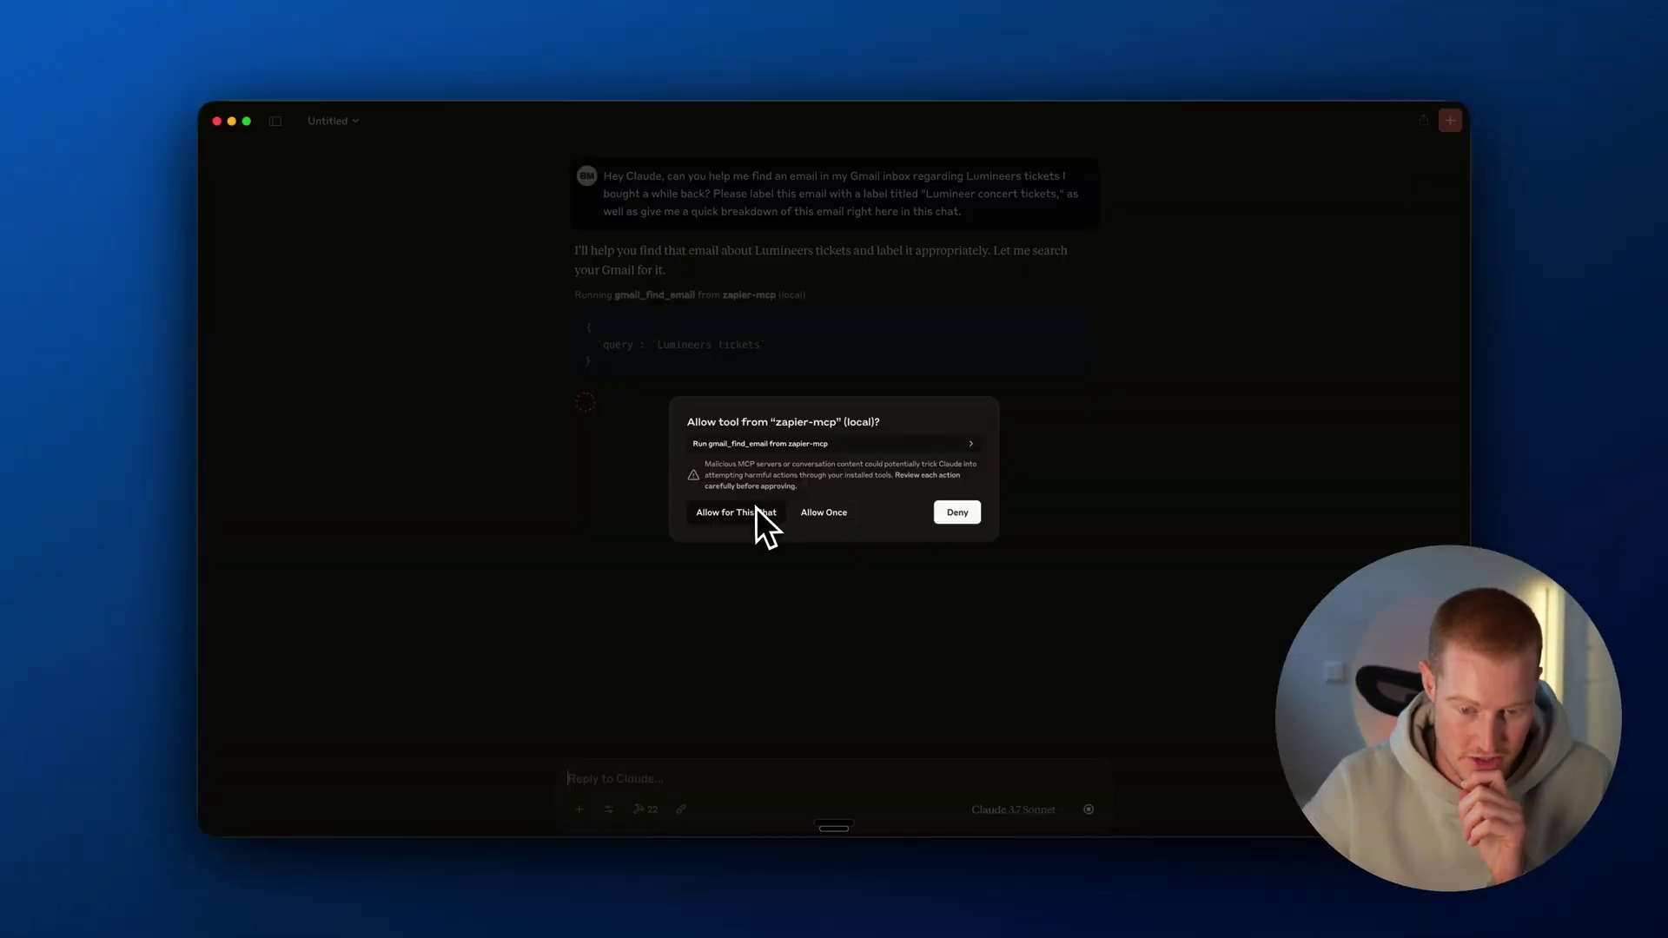
{"action": "left_click", "coordinate": [754, 513]}
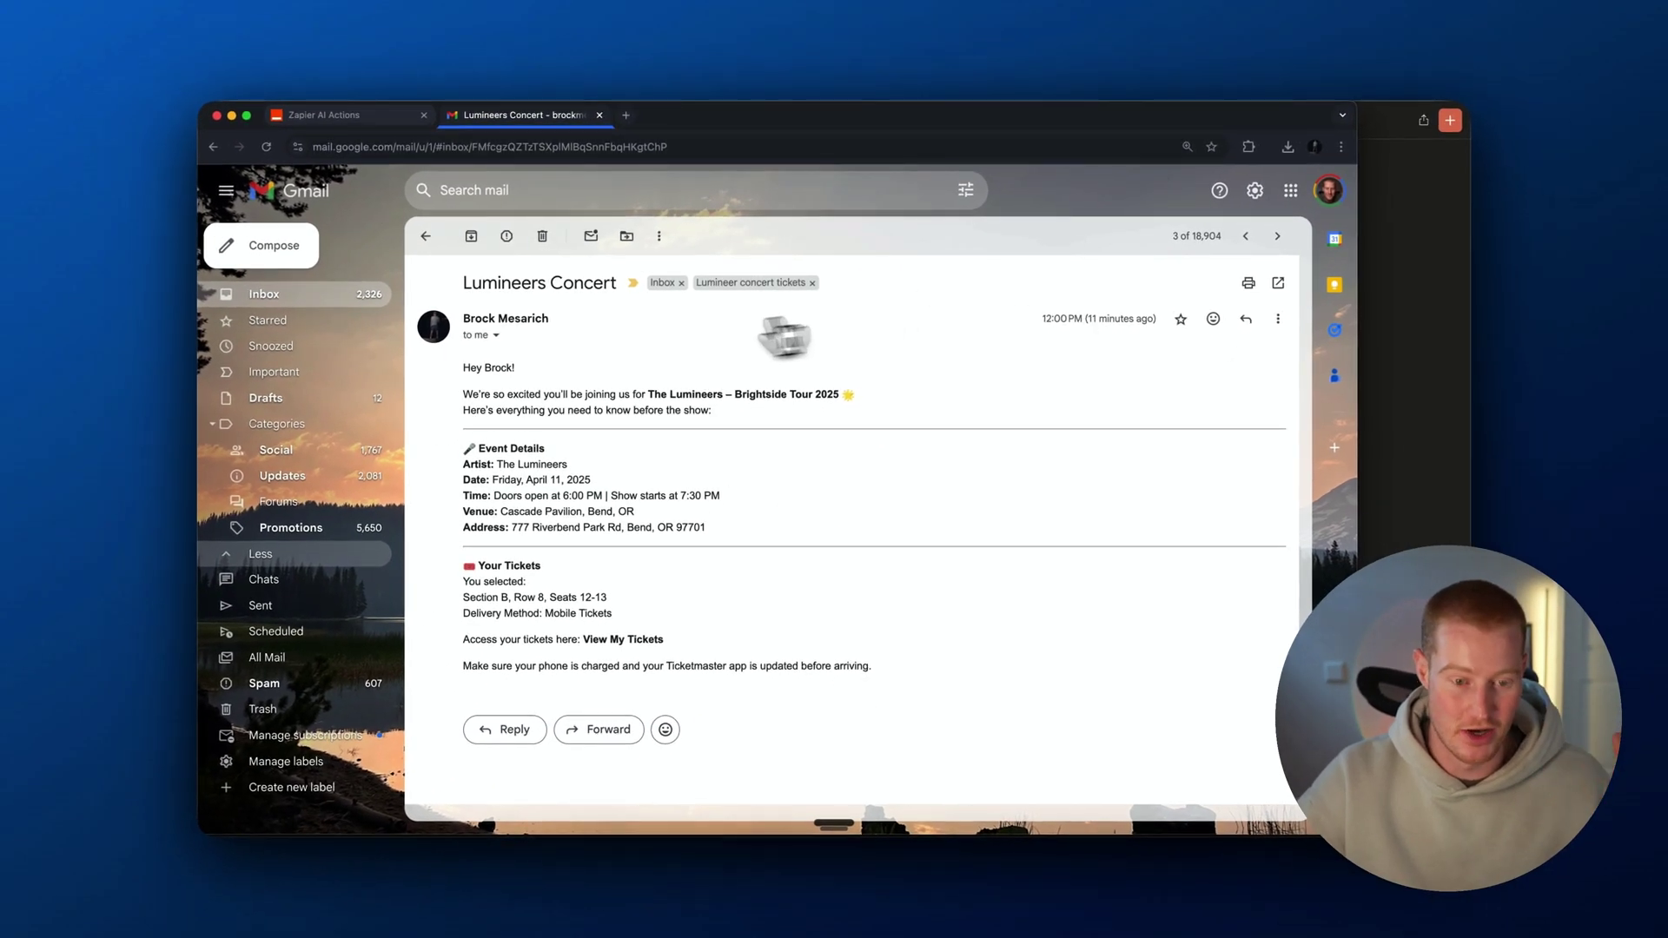
Check the subject and label of the Lumineers Concert email in Gmail
{"action": "left_click_drag", "start_coordinate": [463, 309], "coordinate": [580, 321]}
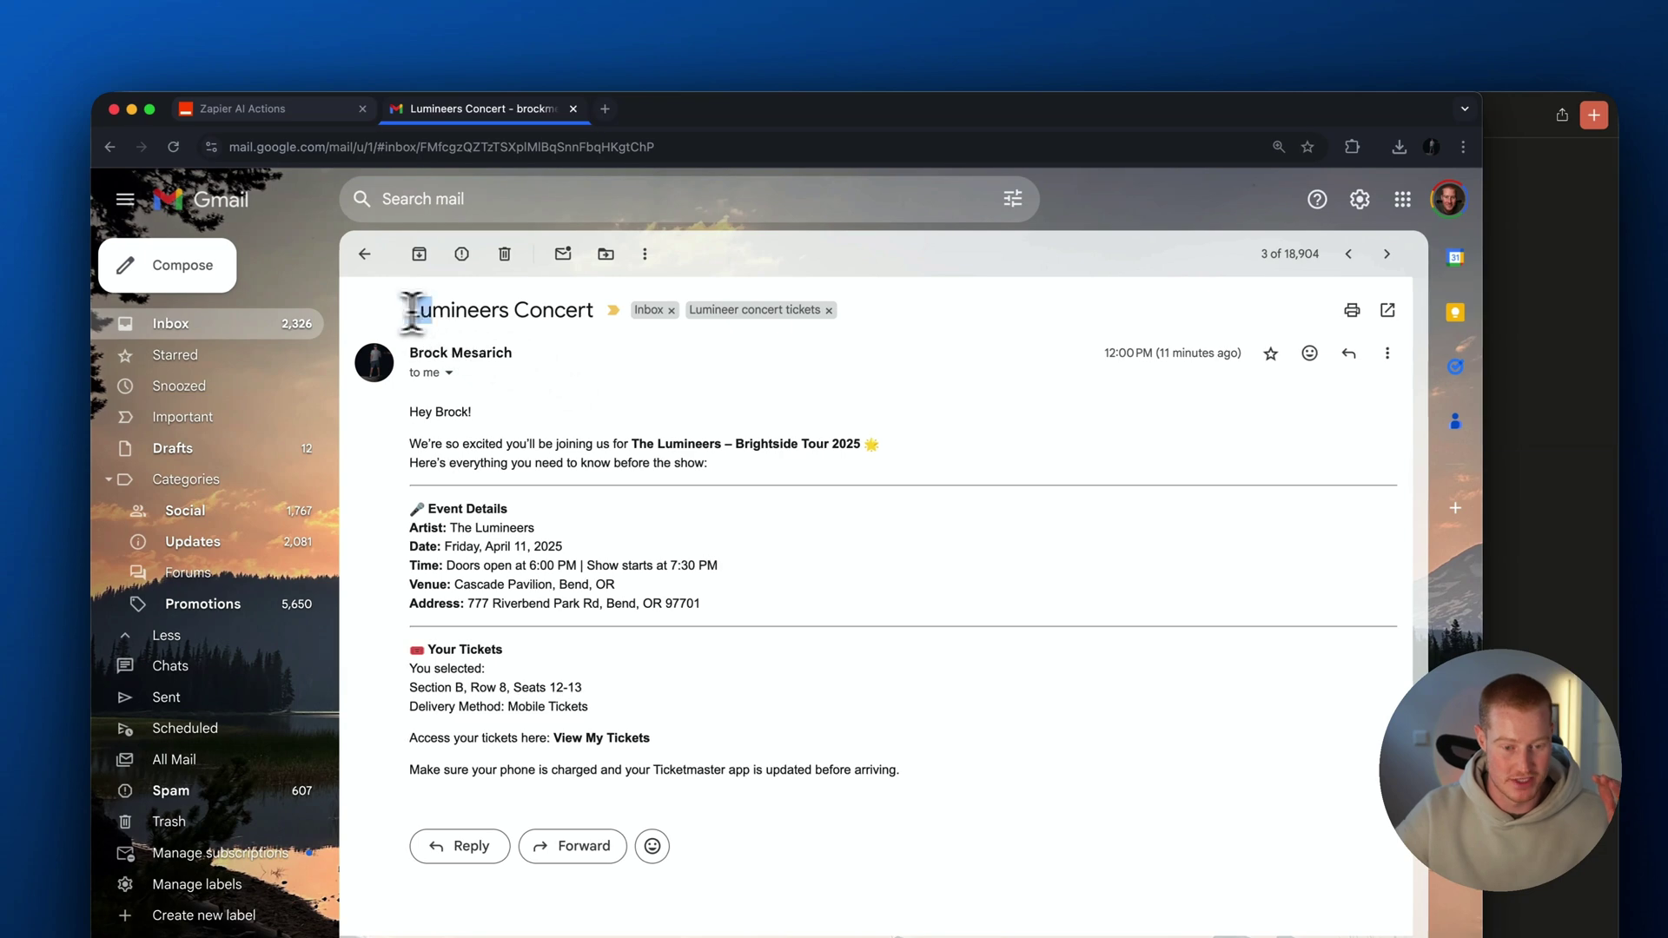
{"action": "left_click", "coordinate": [615, 361]}
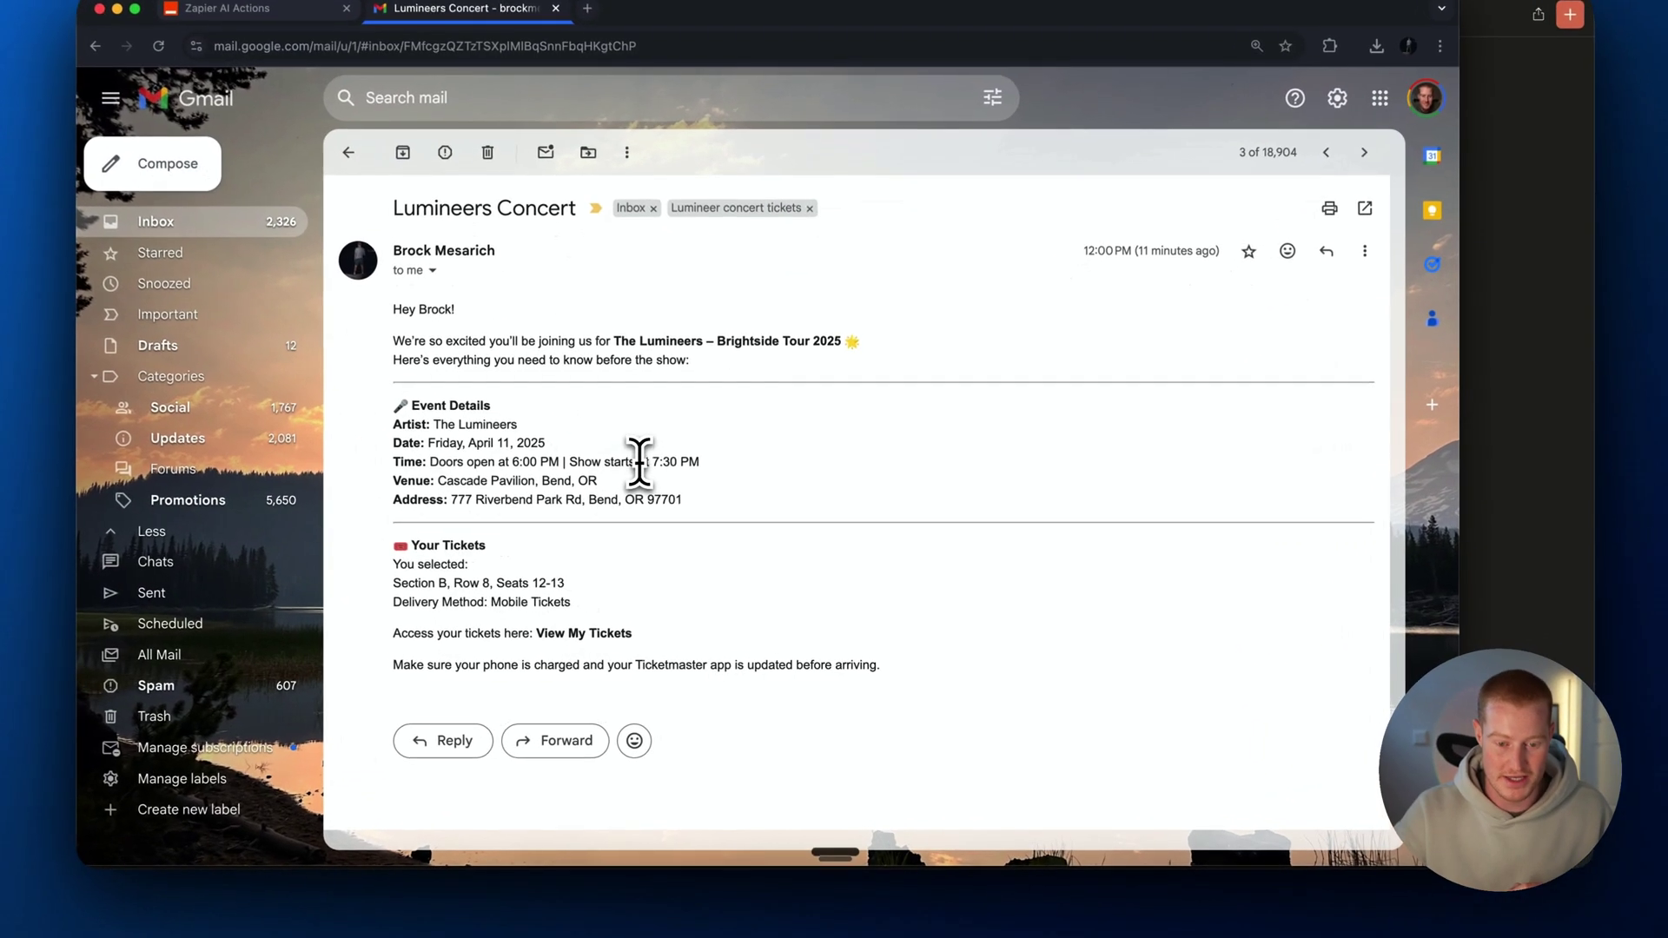
Return to Claude and review the tool calls, event details and ticket information in its Lumineers email breakdown
{"action": "key", "text": "ctrl+Up"}
{"action": "left_click", "coordinate": [999, 591]}
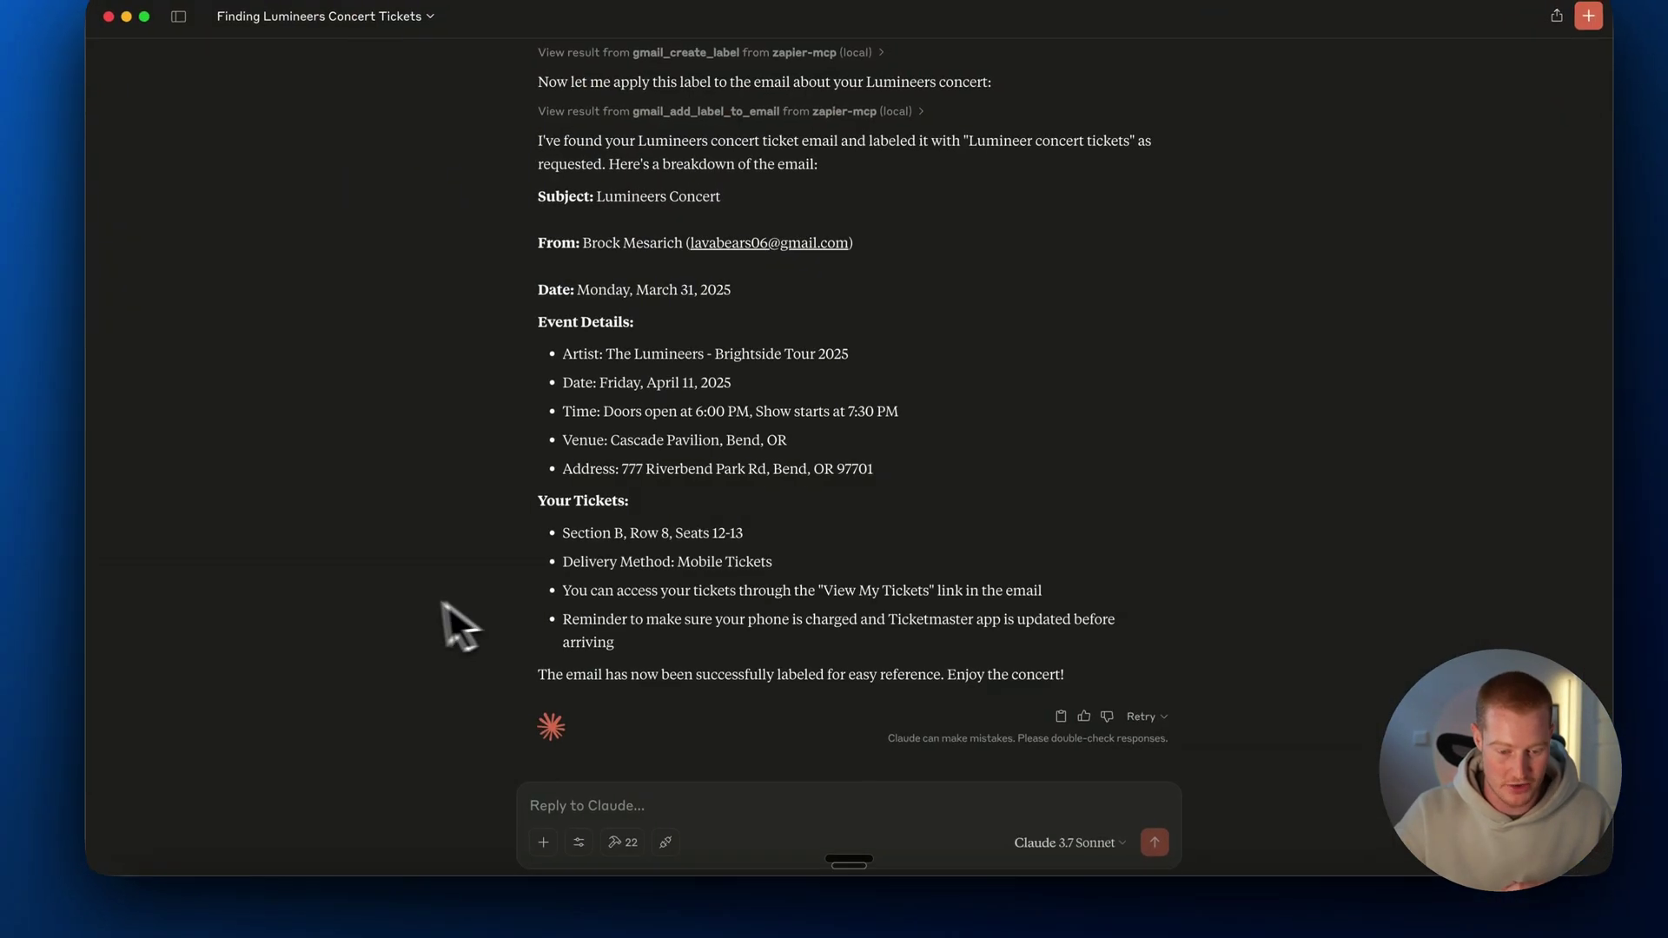
{"action": "scroll", "coordinate": [634, 539], "scroll_direction": "up", "scroll_amount": 5}
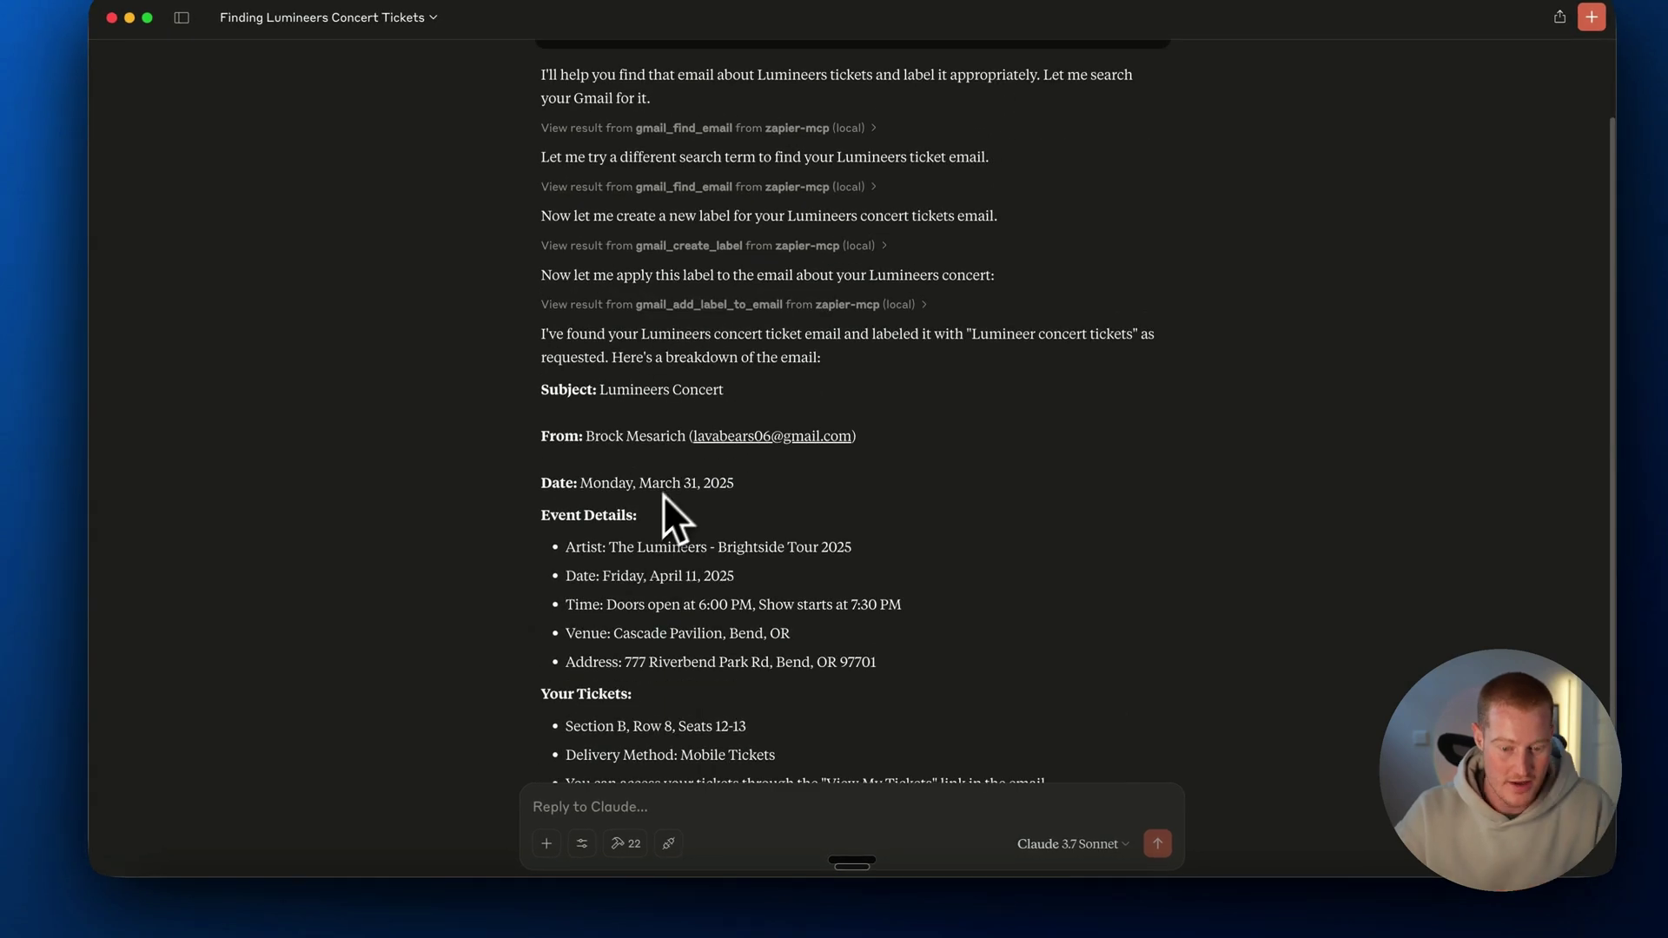
{"action": "scroll", "coordinate": [662, 497], "scroll_direction": "down", "scroll_amount": 3}
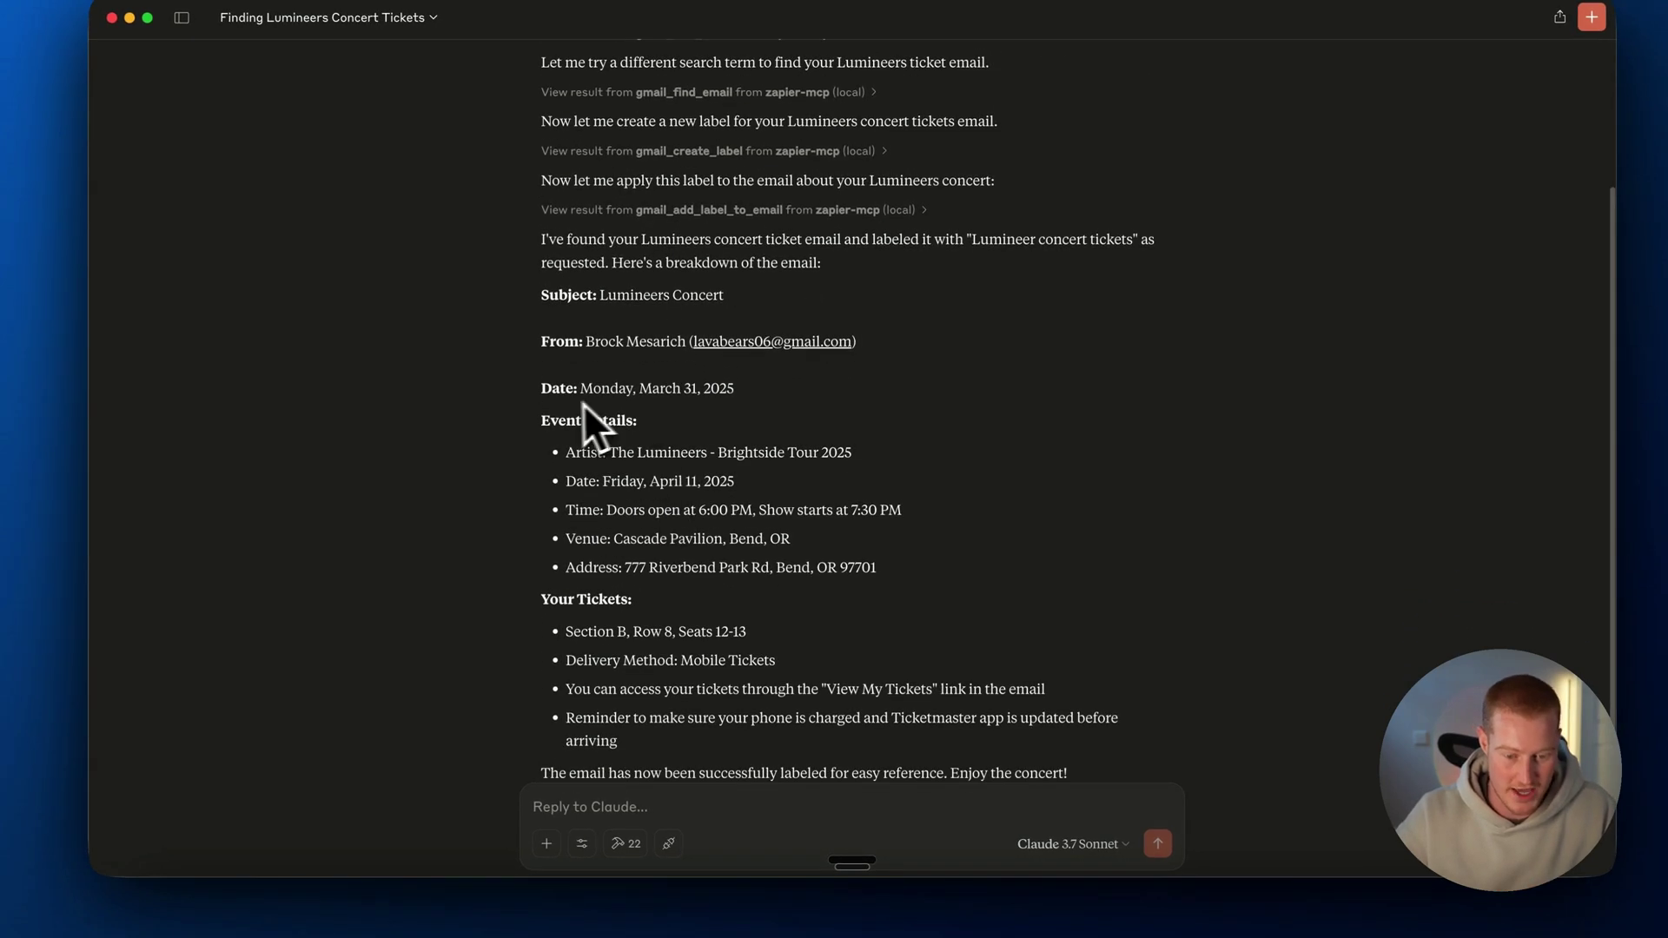
{"action": "left_click_drag", "start_coordinate": [563, 454], "coordinate": [888, 510]}
{"action": "scroll", "coordinate": [892, 508], "scroll_direction": "down", "scroll_amount": 3}
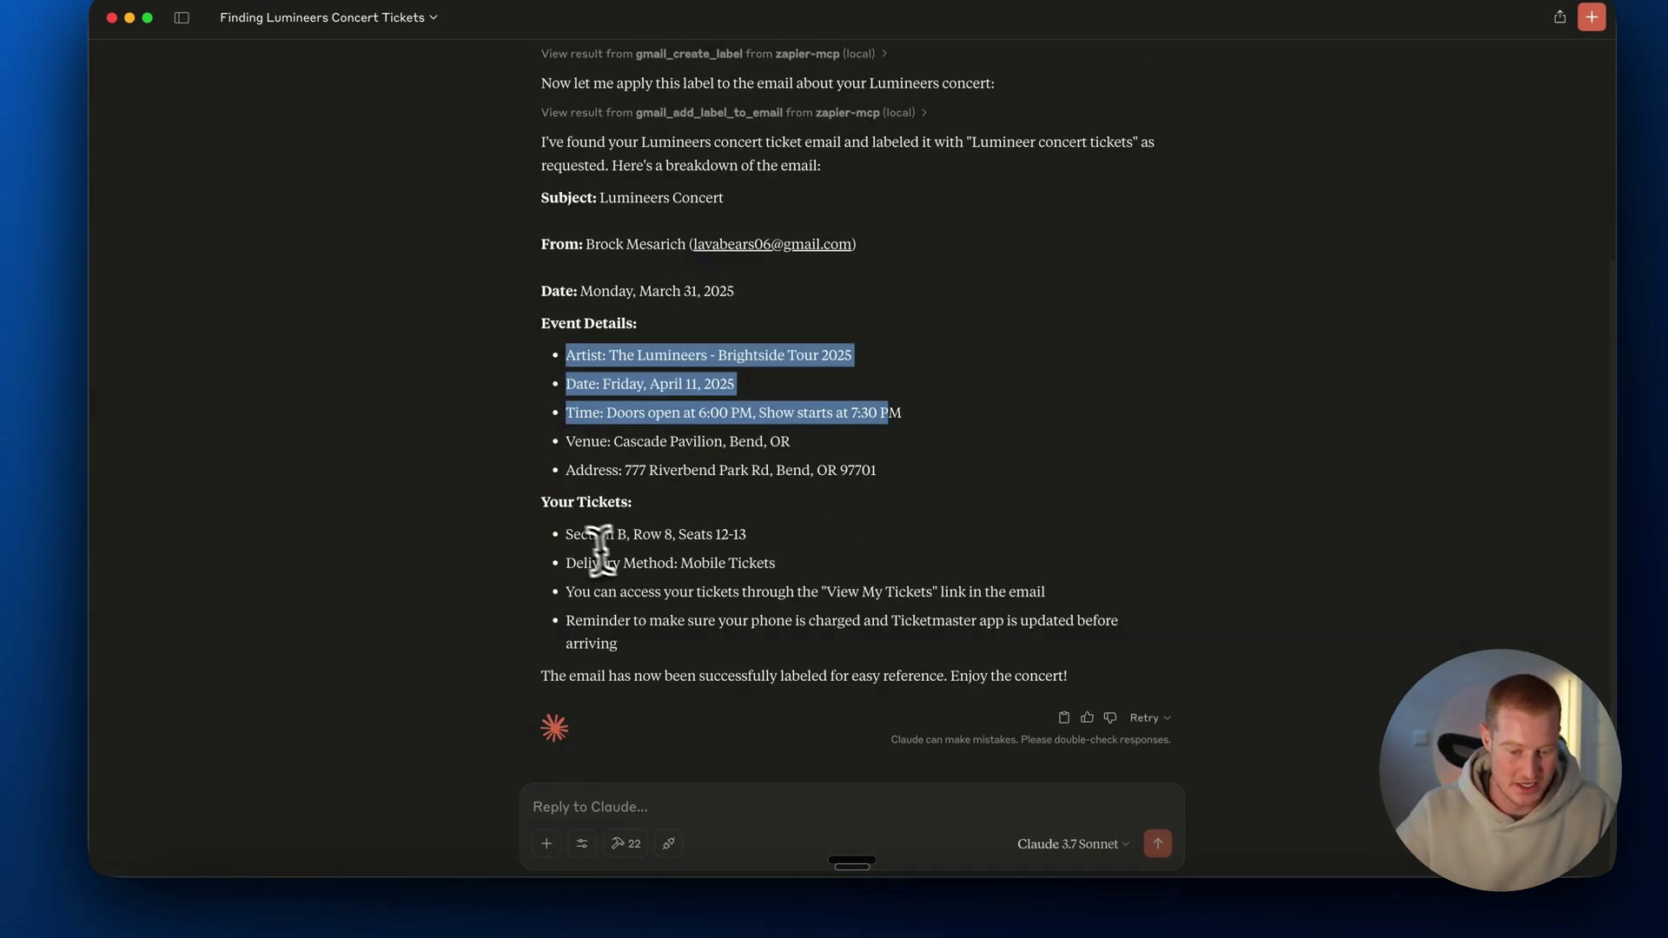
{"action": "left_click_drag", "start_coordinate": [566, 533], "coordinate": [1134, 660]}
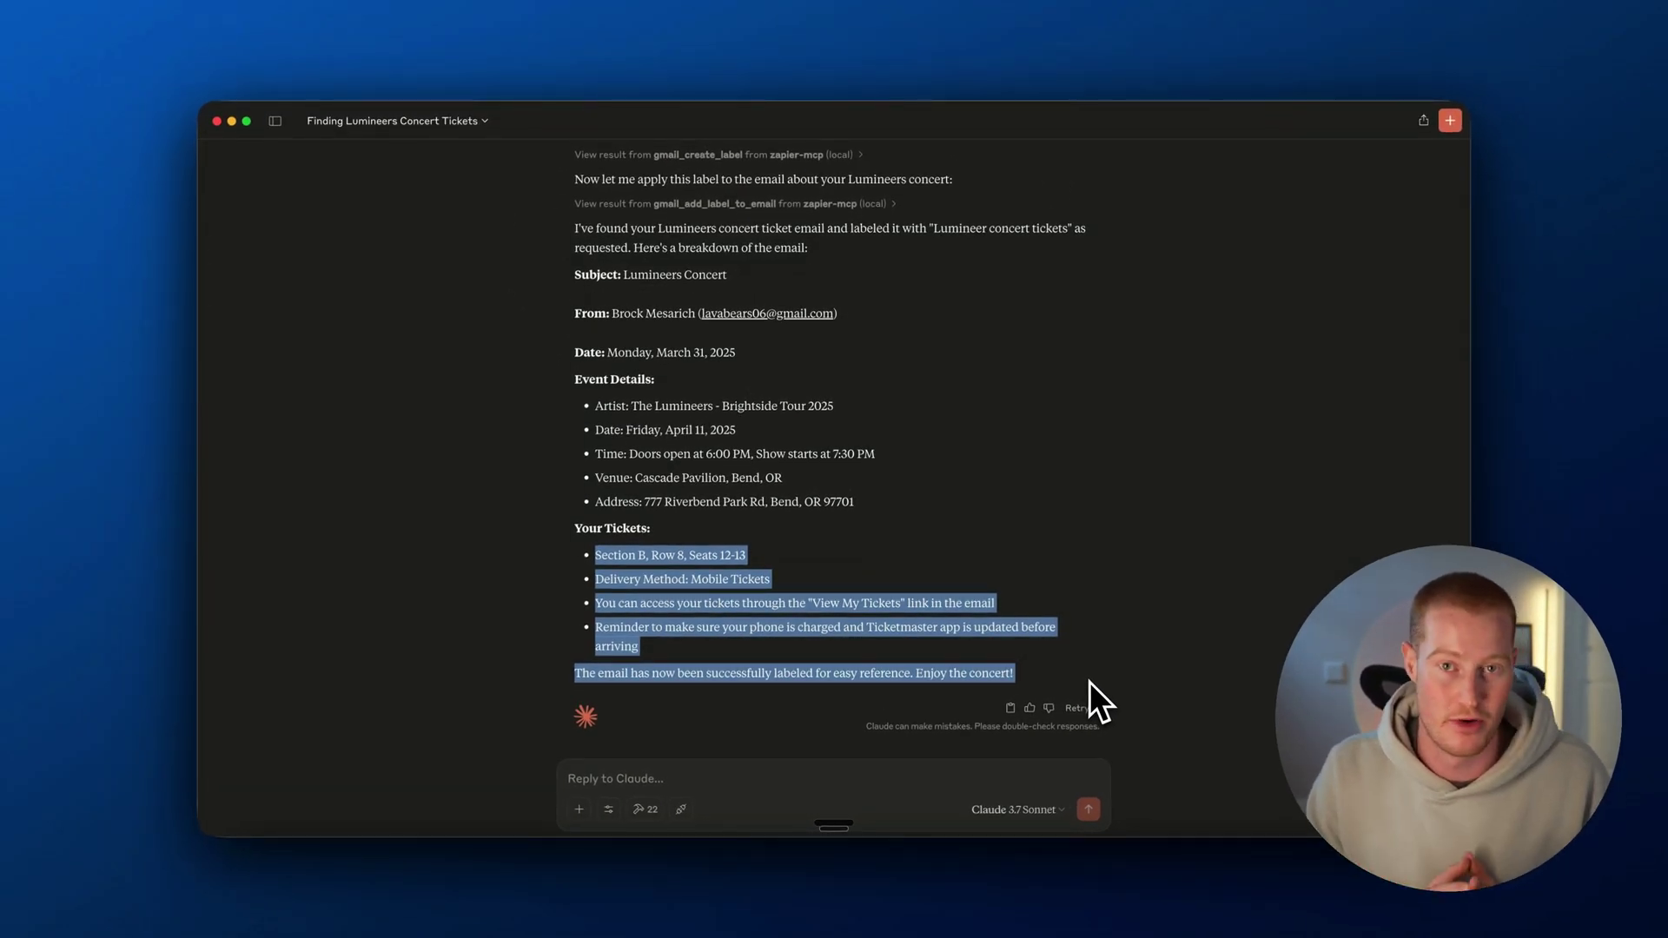
Ask Claude to post the Lumineers concert information to the notion-workspace-updates Slack channel, and review the posted message in Slack
{"action": "left_click", "coordinate": [734, 723]}
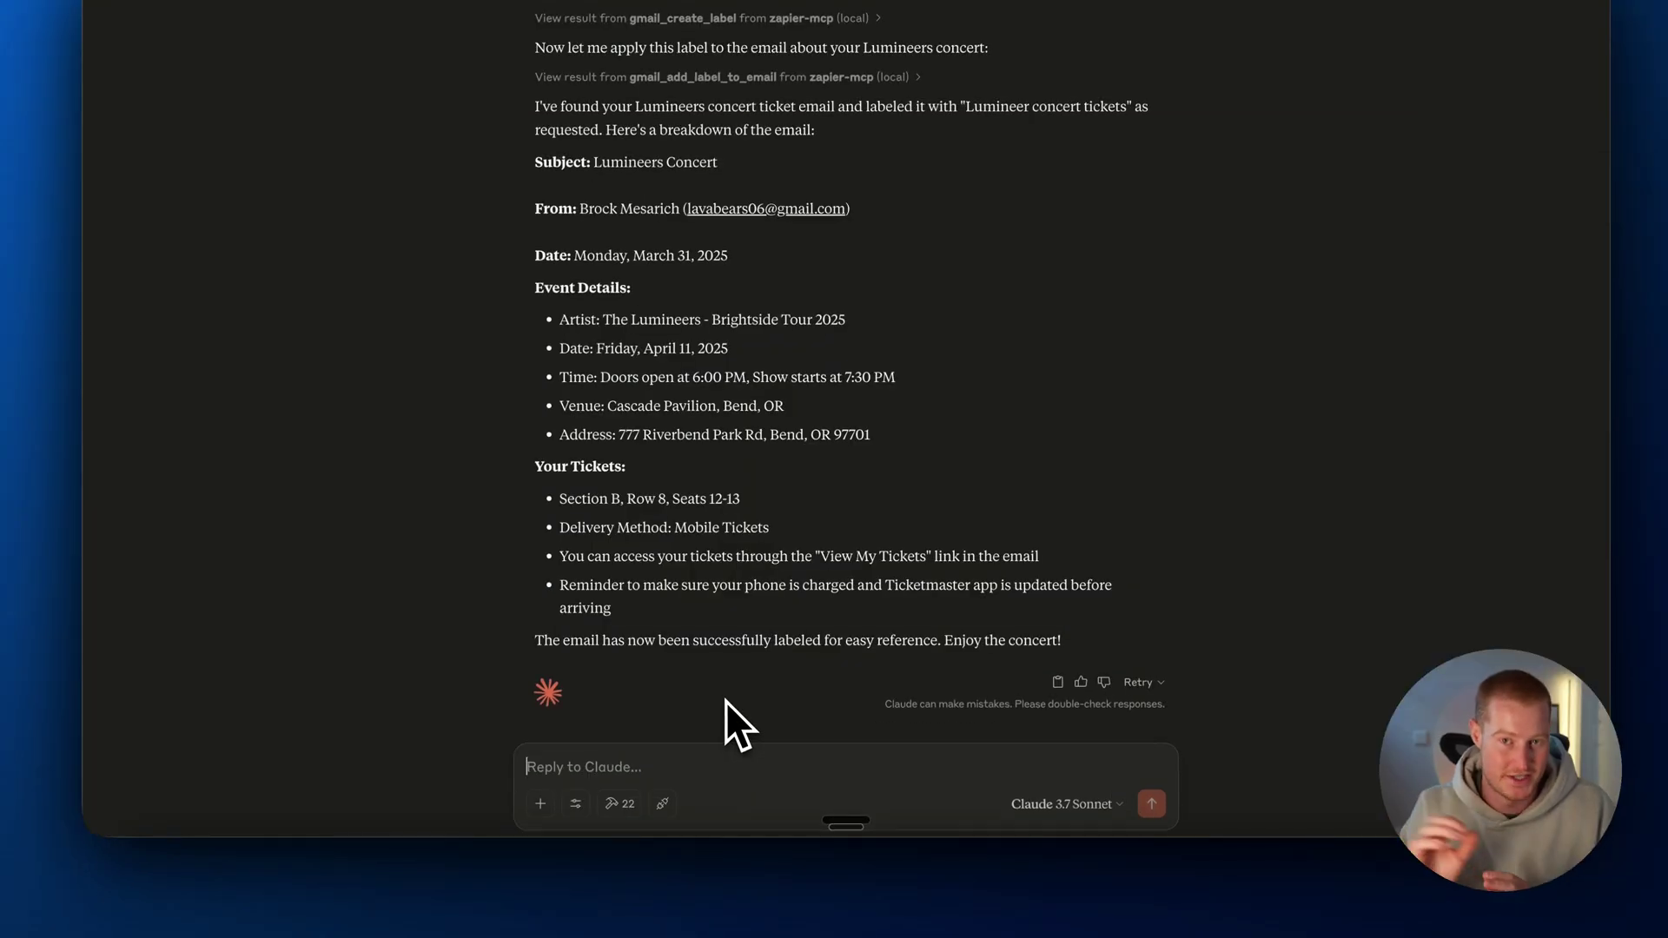
{"action": "key", "text": "fn"}
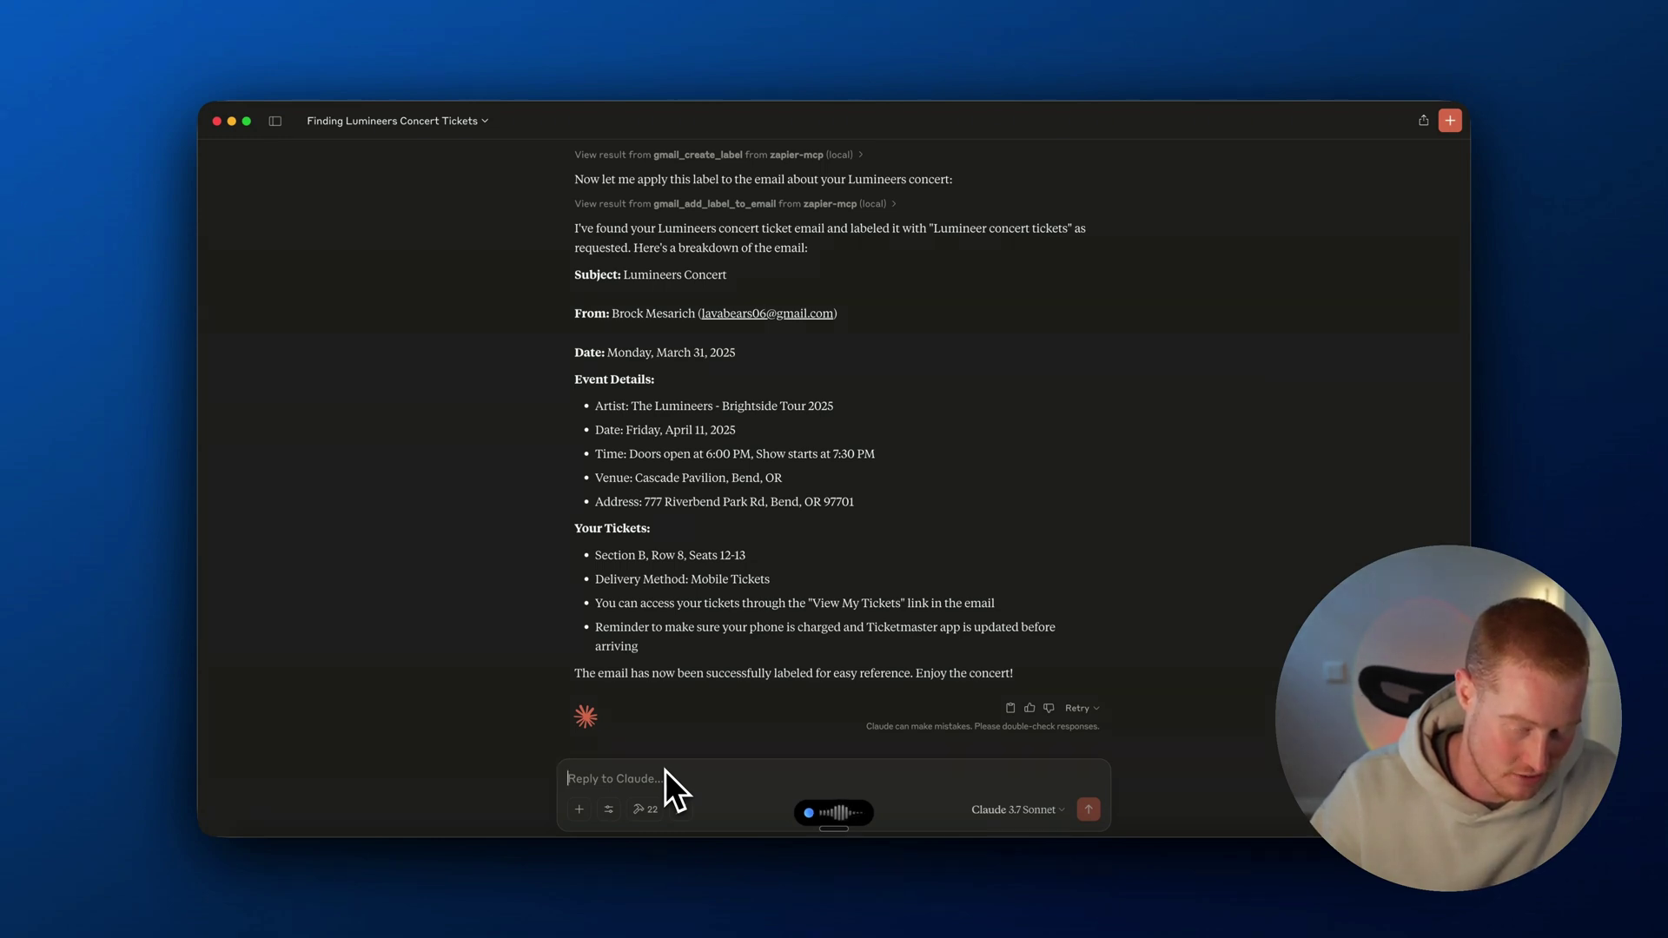
{"action": "key", "text": "fn"}
{"action": "key", "text": "Return"}
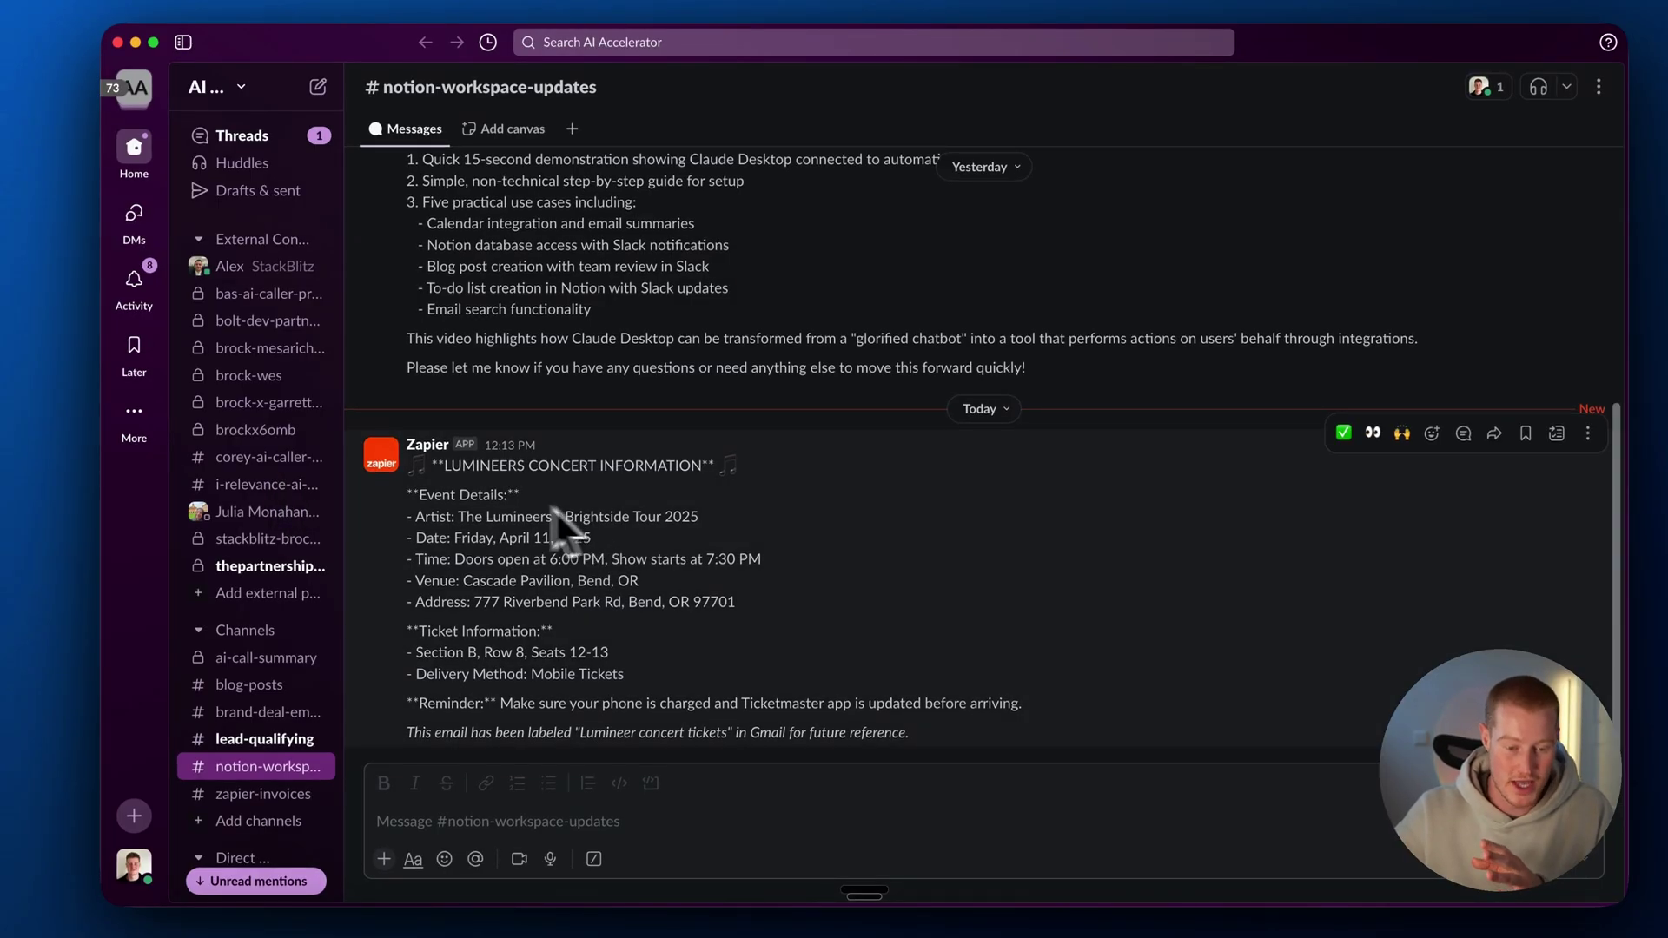
{"action": "left_click_drag", "start_coordinate": [438, 471], "coordinate": [1179, 732]}
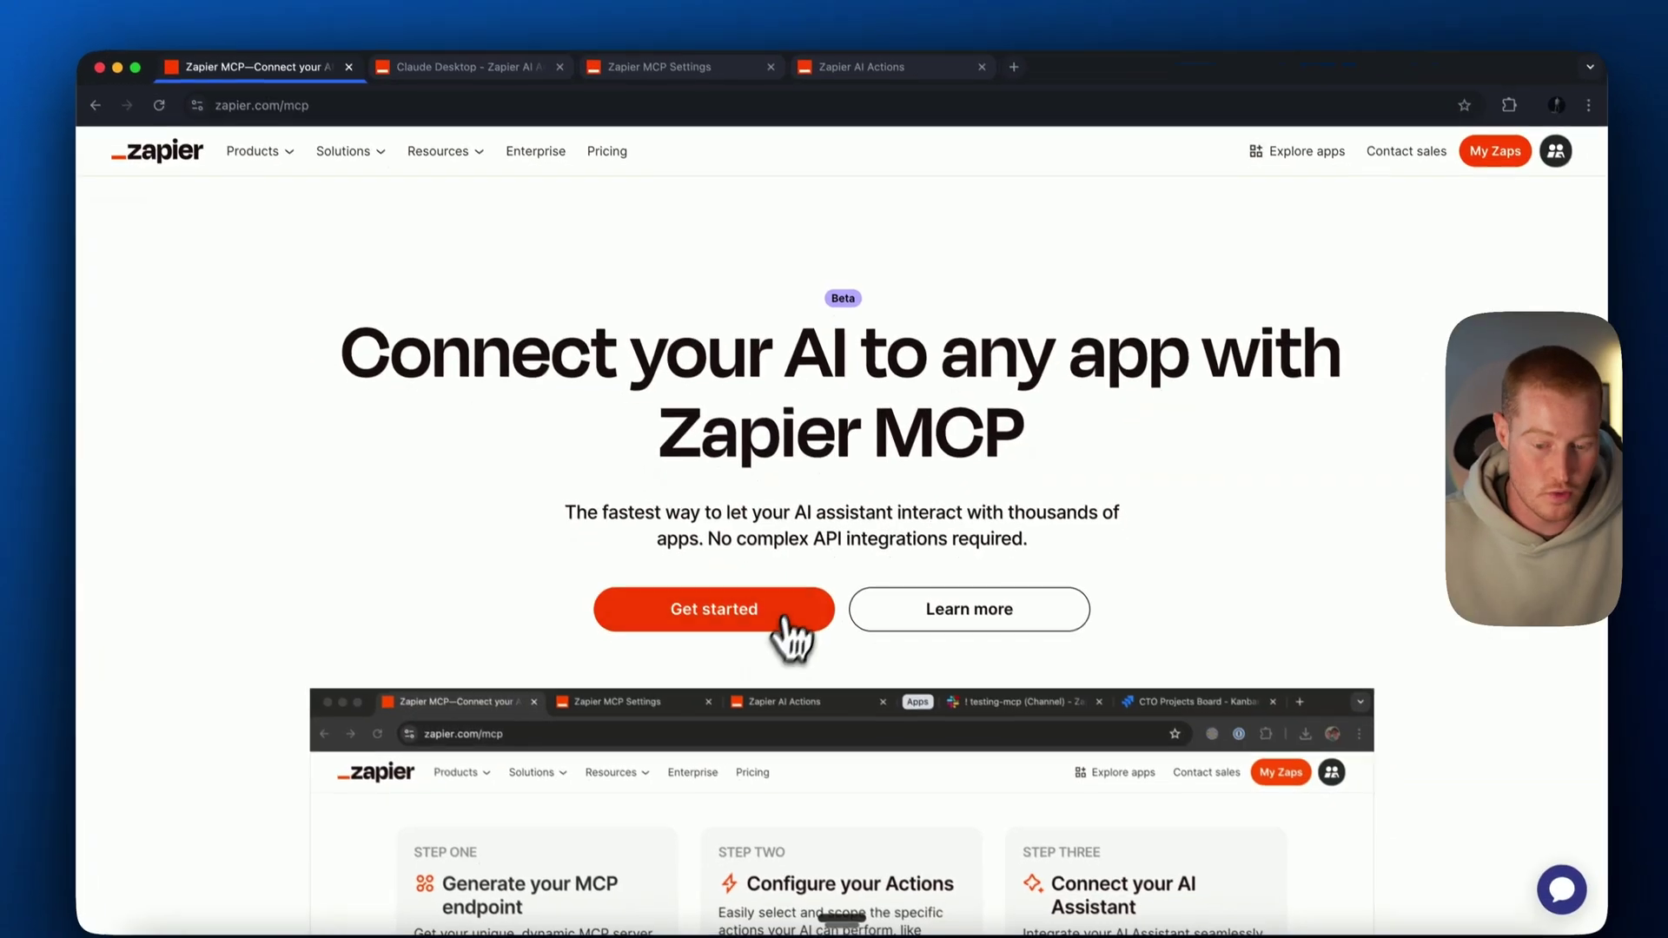
Get started with Zapier MCP and copy the JSON configuration from the Claude platform guide
{"action": "left_click", "coordinate": [760, 573]}
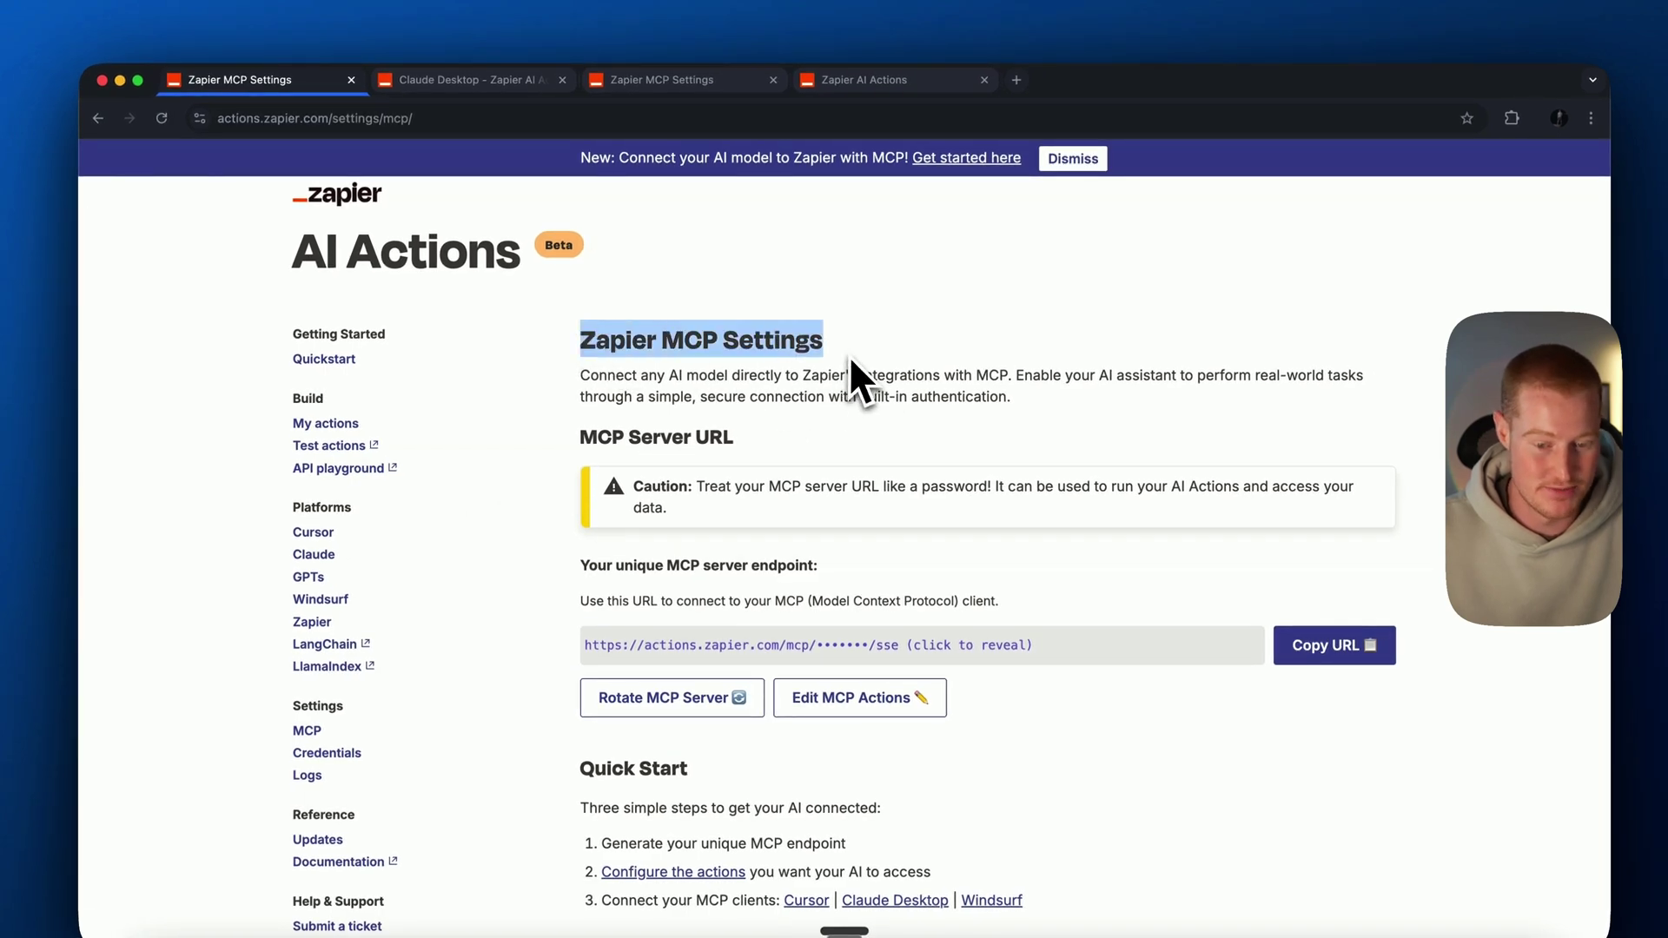
{"action": "scroll", "coordinate": [889, 497], "scroll_direction": "down", "scroll_amount": 2}
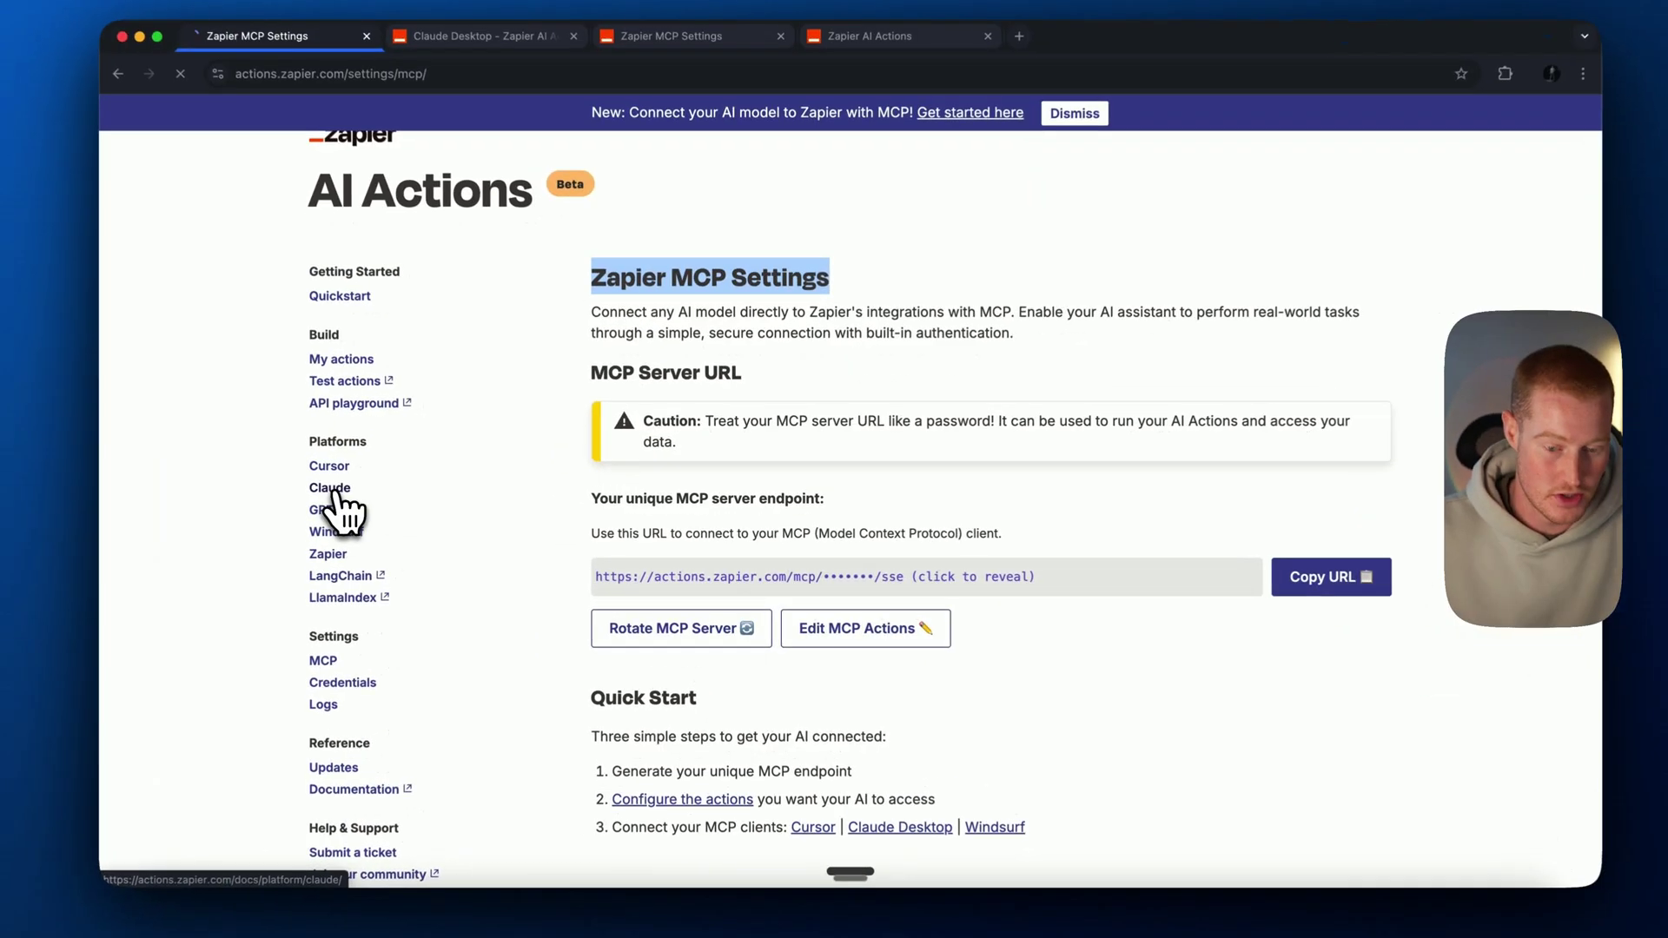
{"action": "left_click", "coordinate": [347, 521]}
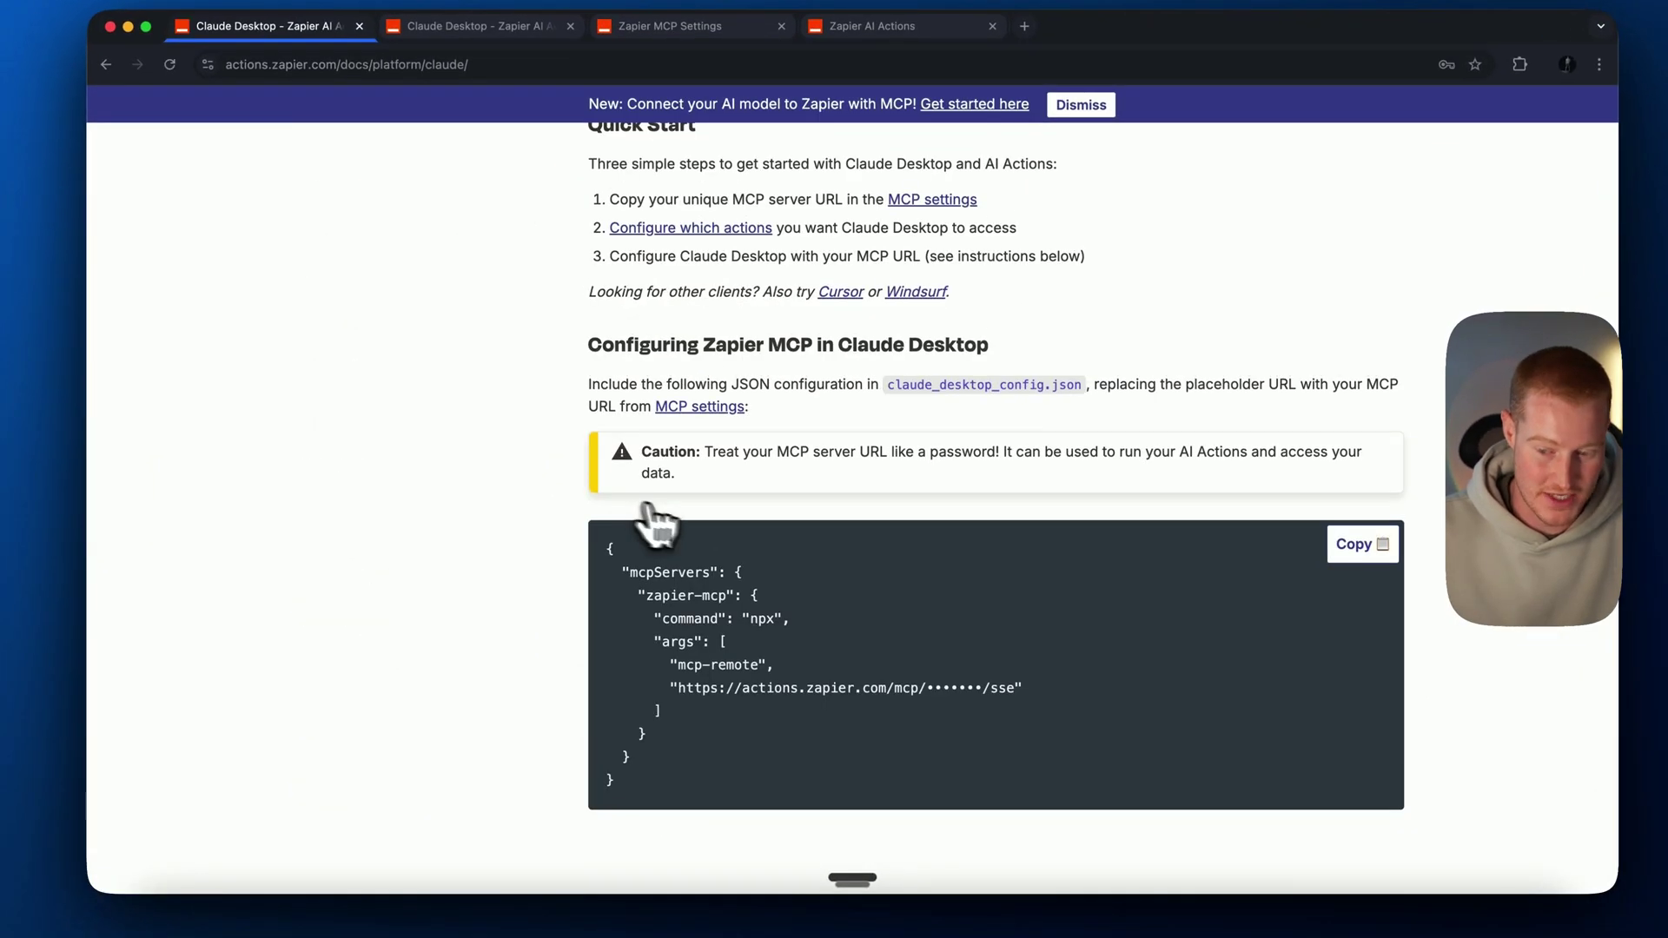
{"action": "left_click", "coordinate": [1368, 547]}
{"action": "left_click_drag", "start_coordinate": [574, 775], "coordinate": [549, 566]}
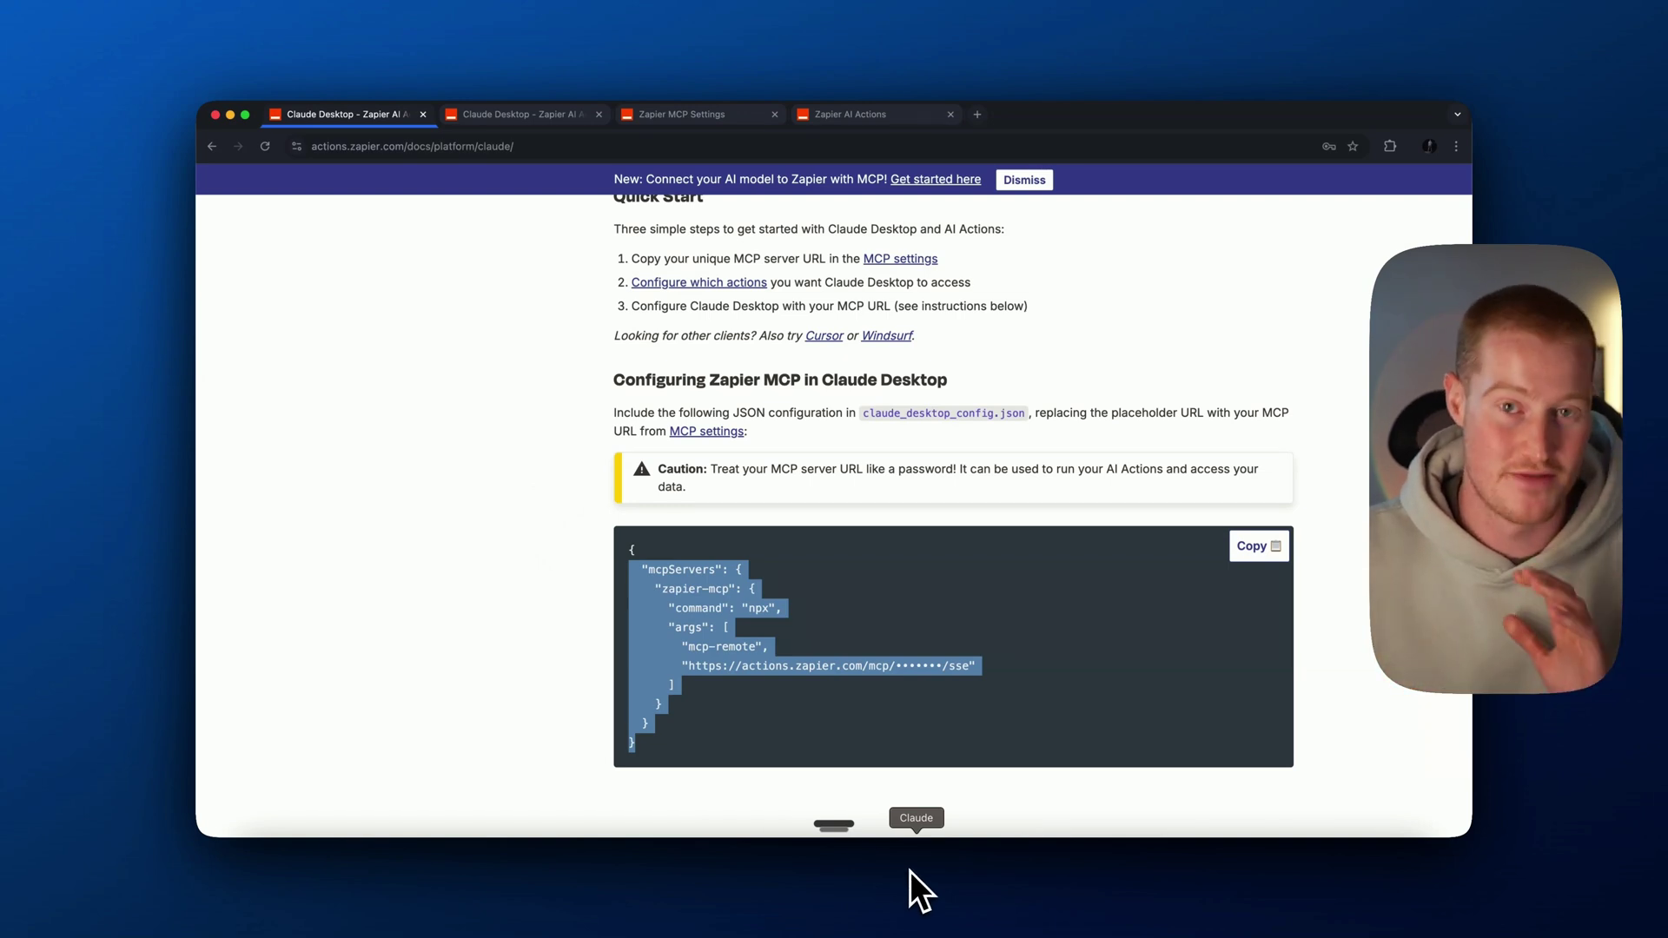
In Claude, open claude_desktop_config.json from the developer settings and replace its contents with the copied configuration, including the private MCP server URL
{"action": "left_click", "coordinate": [911, 871]}
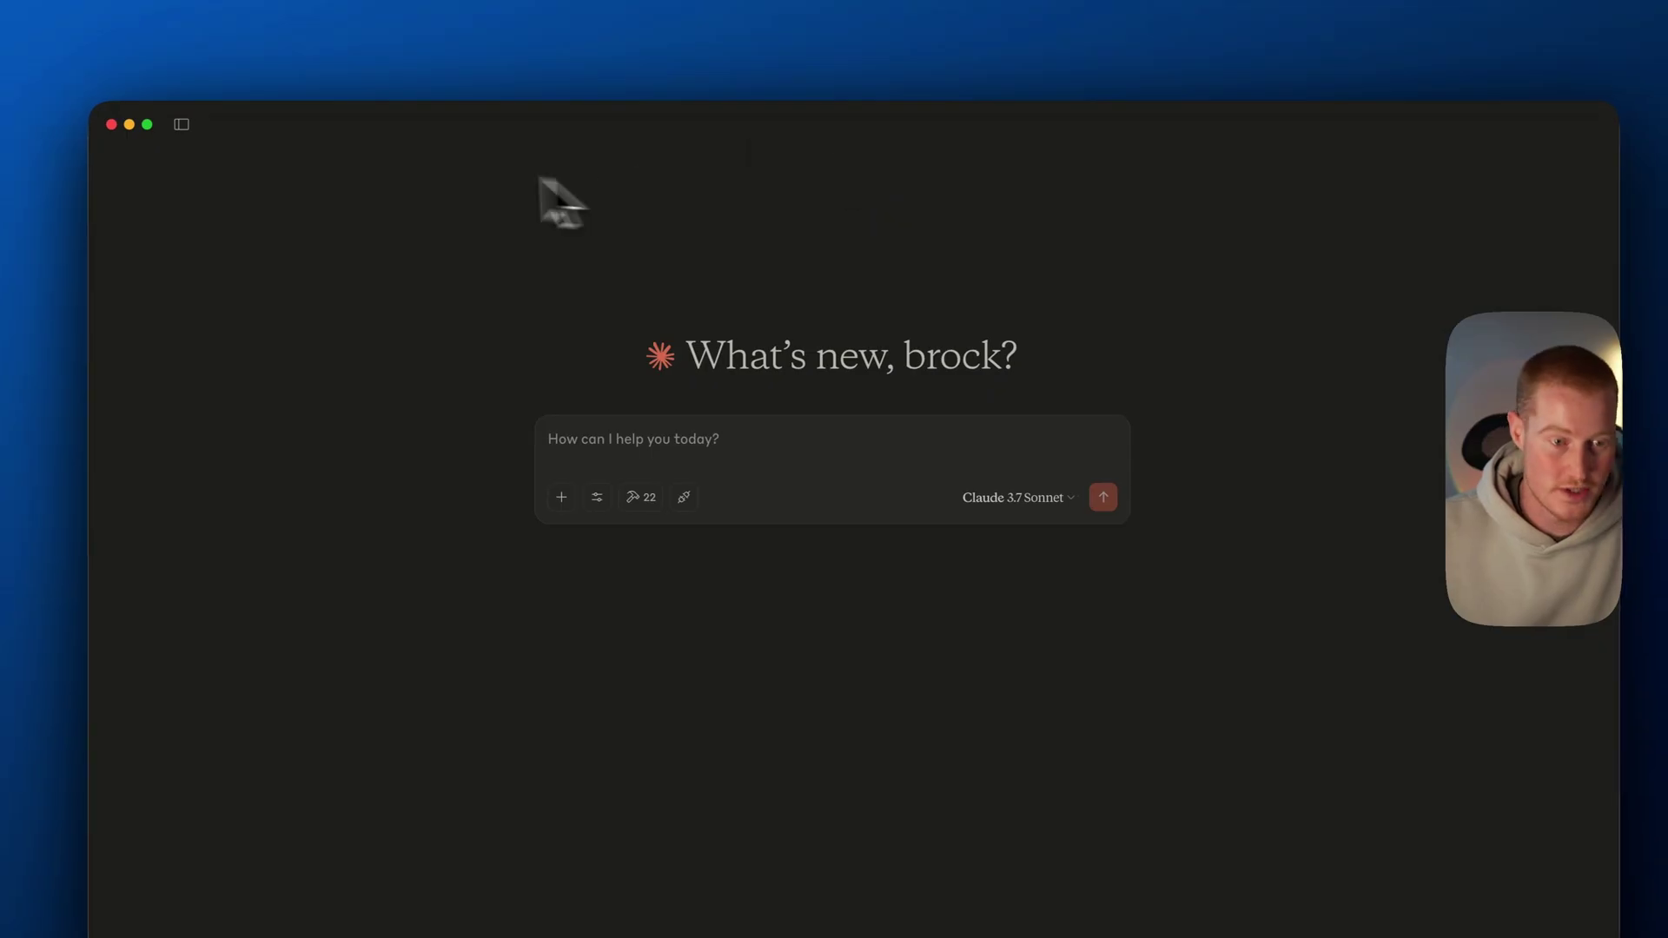
{"action": "left_click", "coordinate": [165, 84]}
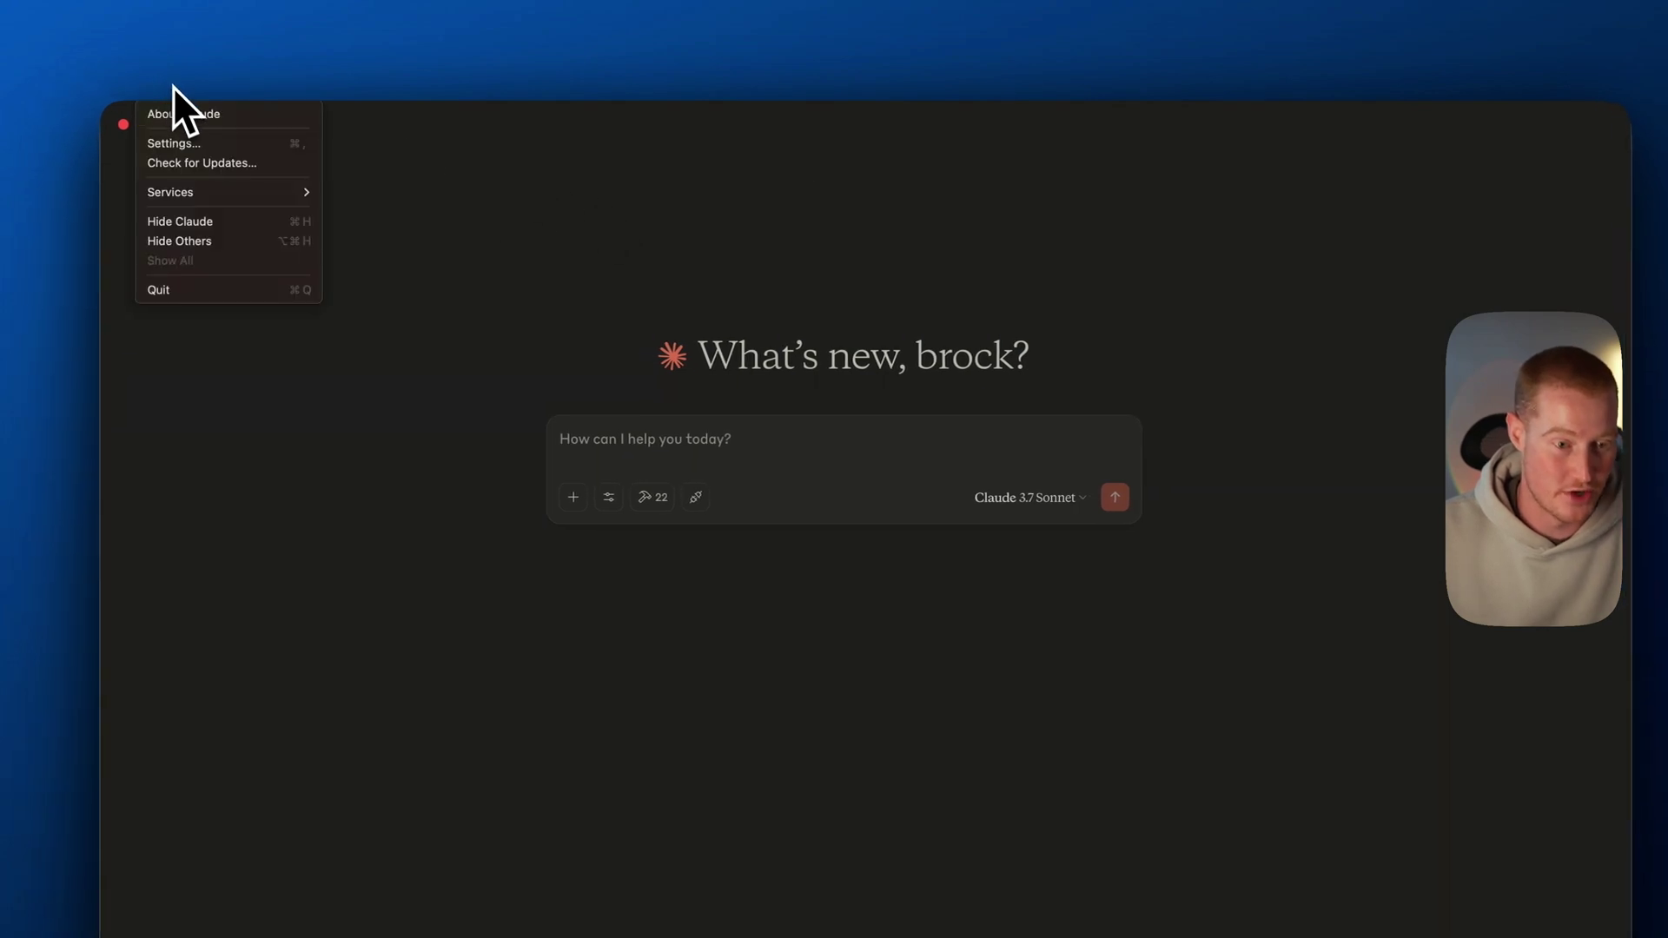
{"action": "left_click", "coordinate": [165, 138]}
{"action": "left_click", "coordinate": [568, 403]}
{"action": "left_click", "coordinate": [732, 699]}
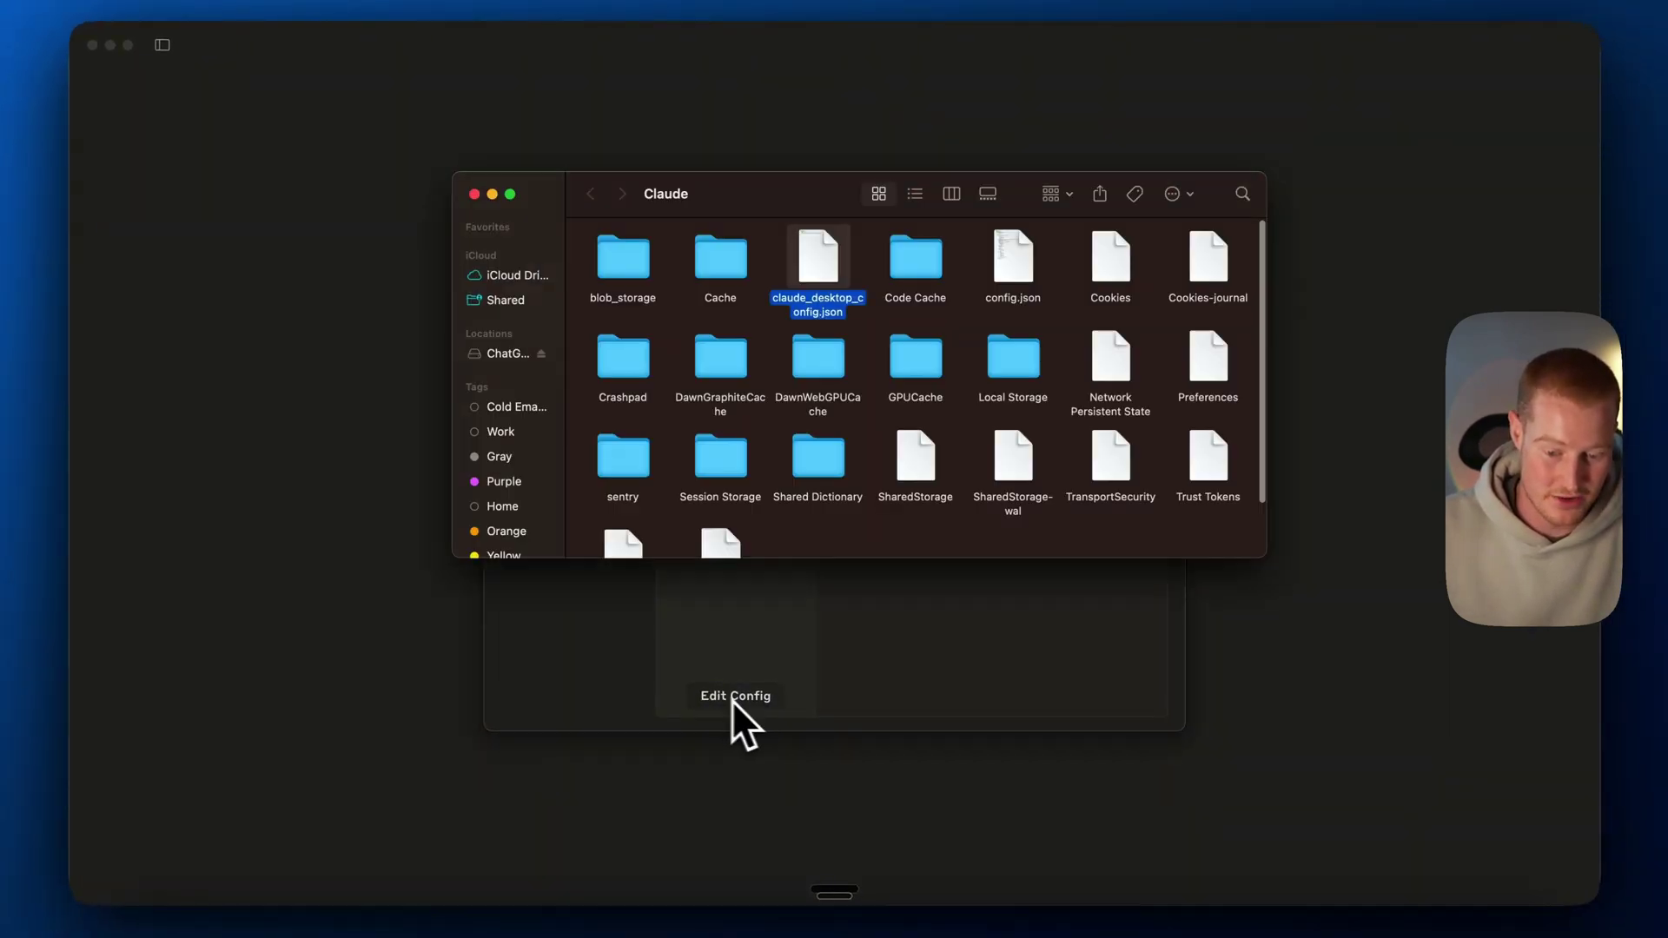
{"action": "double_click", "coordinate": [817, 267]}
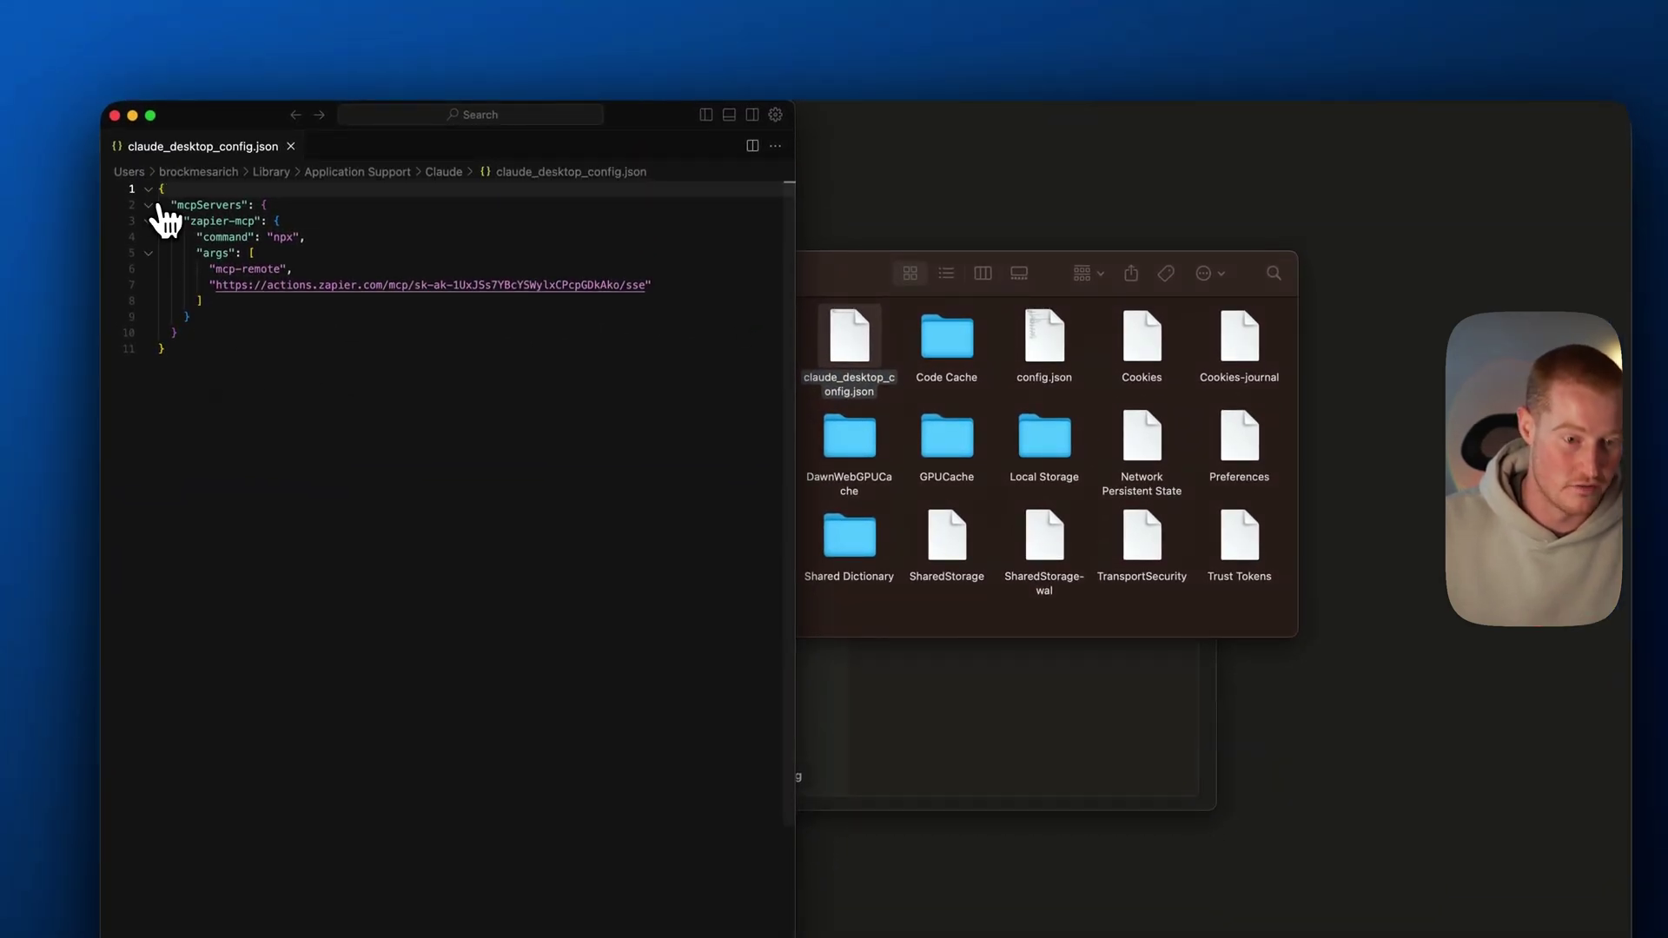
{"action": "key", "text": "super+a"}
{"action": "key", "text": "super+v"}
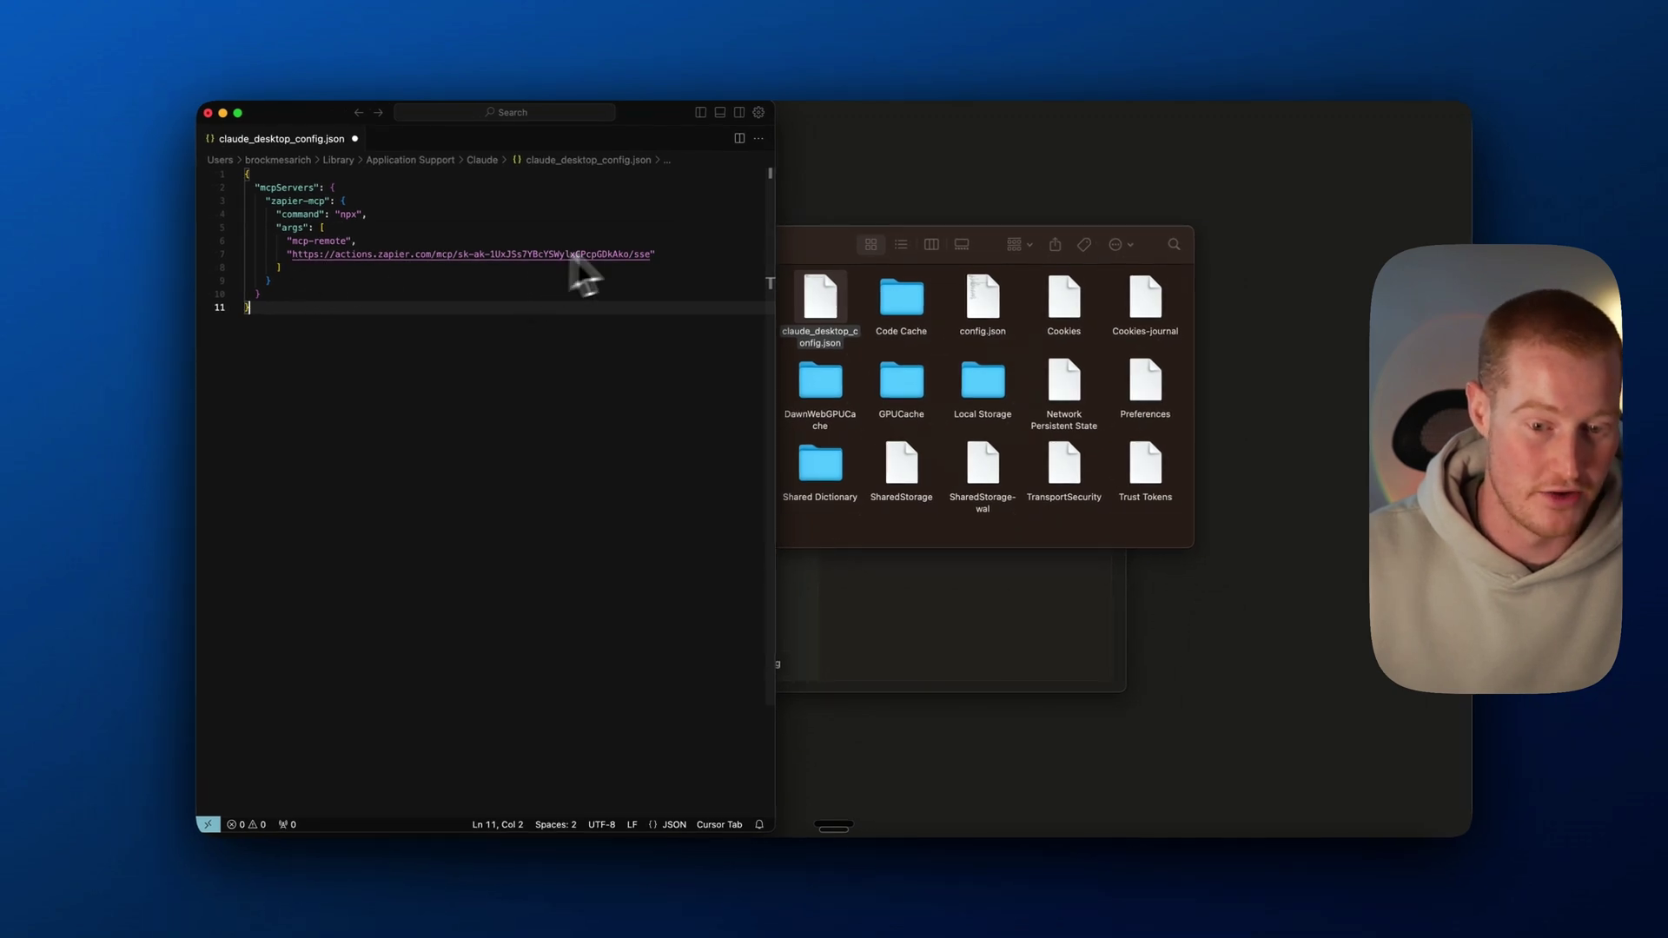
Return to the Zapier documentation in the browser and copy the unique MCP server URL from the MCP settings
{"action": "key", "text": "ctrl+Up"}
{"action": "left_click", "coordinate": [652, 426]}
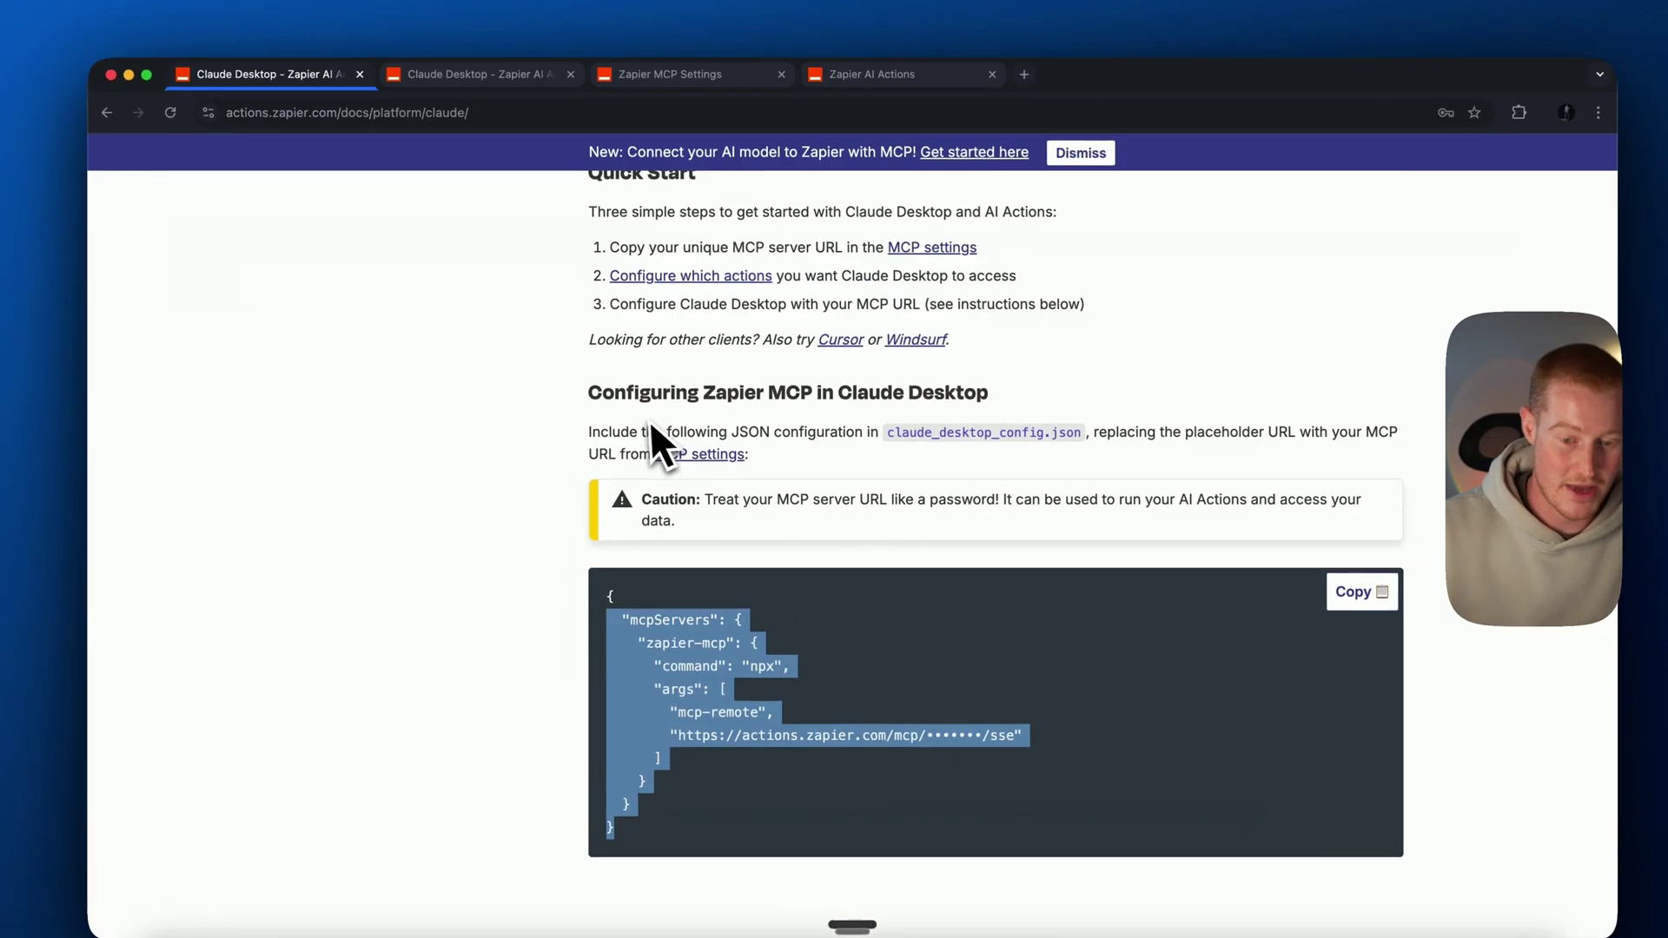
{"action": "scroll", "coordinate": [467, 465], "scroll_direction": "up", "scroll_amount": 10}
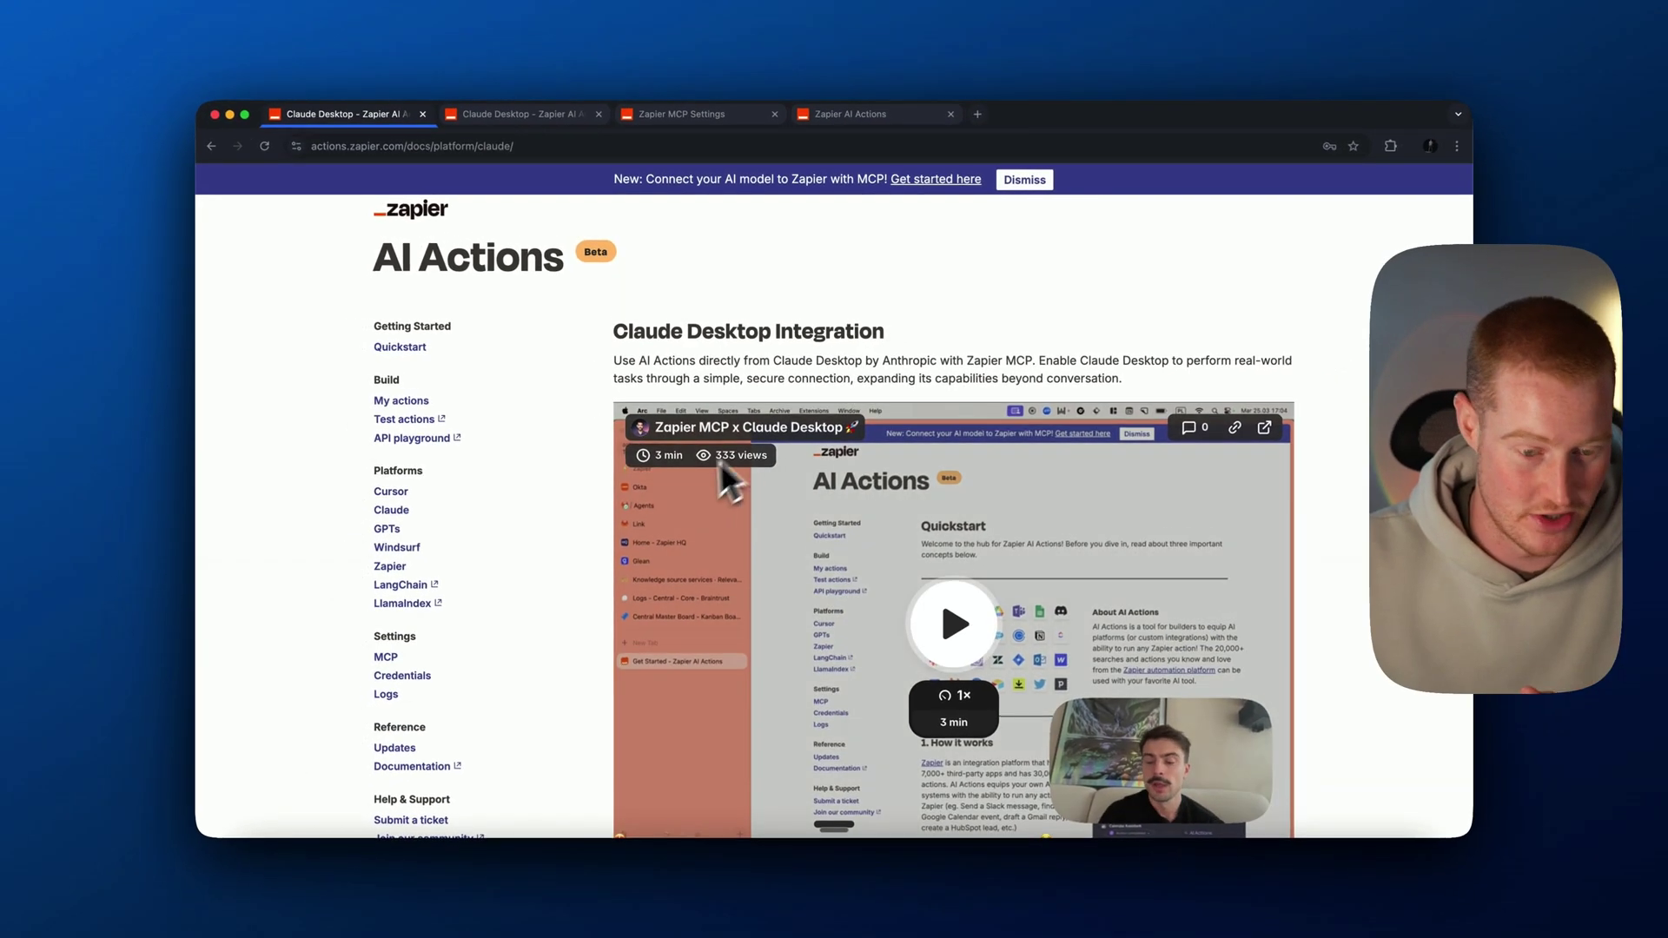
{"action": "scroll", "coordinate": [695, 477], "scroll_direction": "down", "scroll_amount": 1}
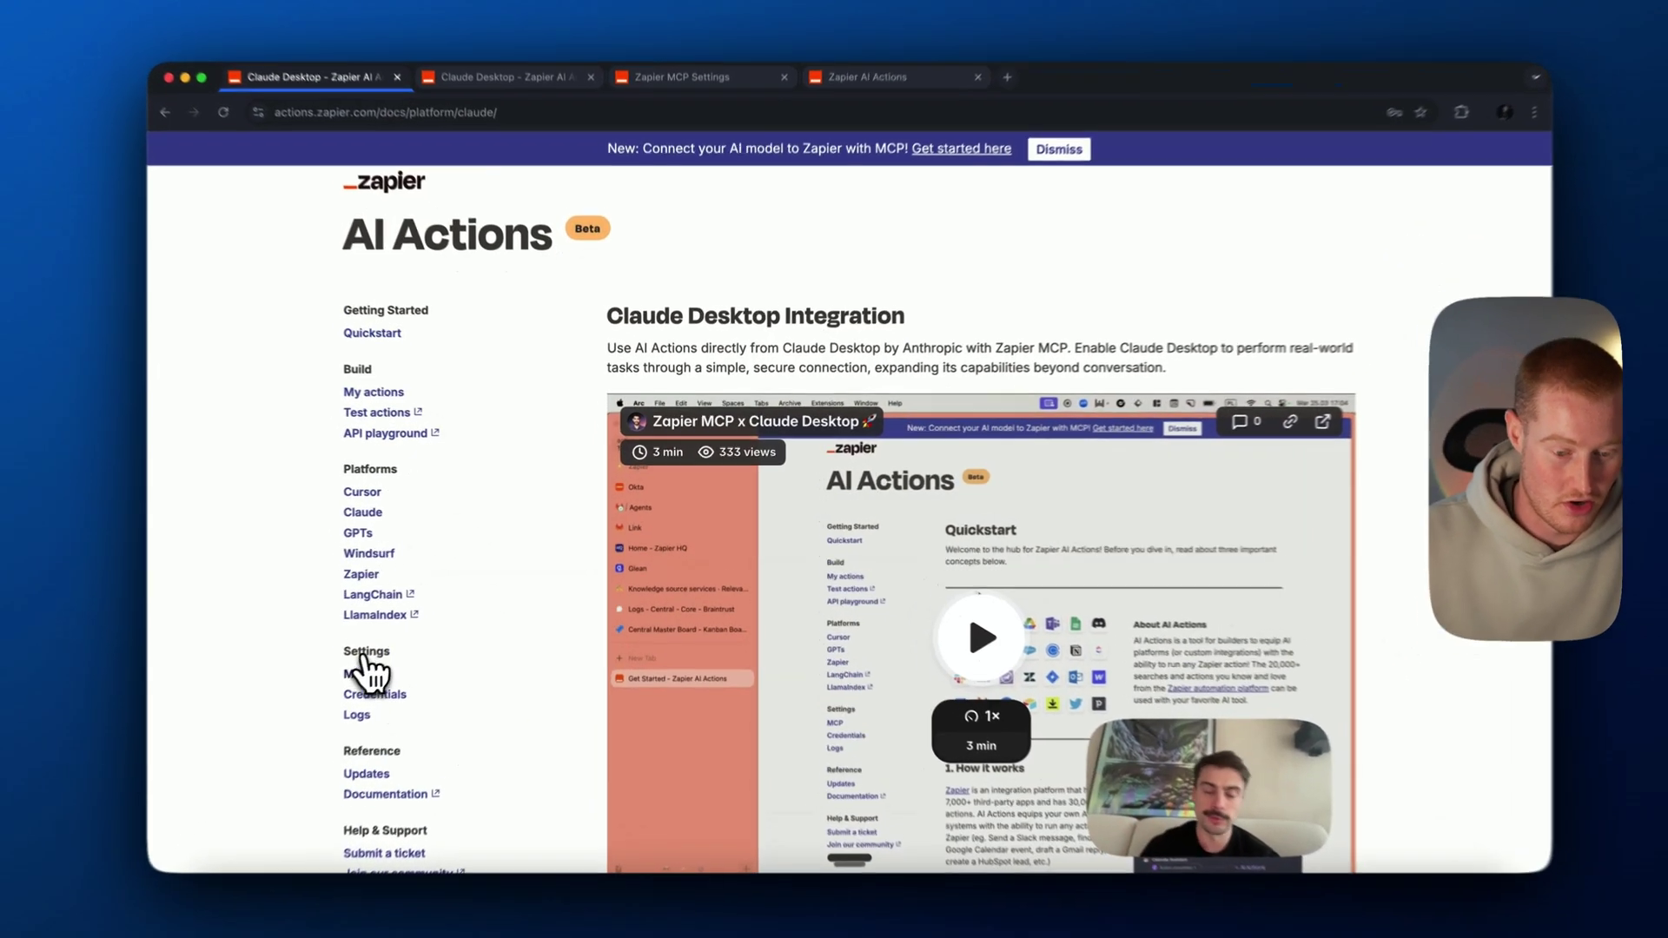
{"action": "left_click", "coordinate": [386, 650]}
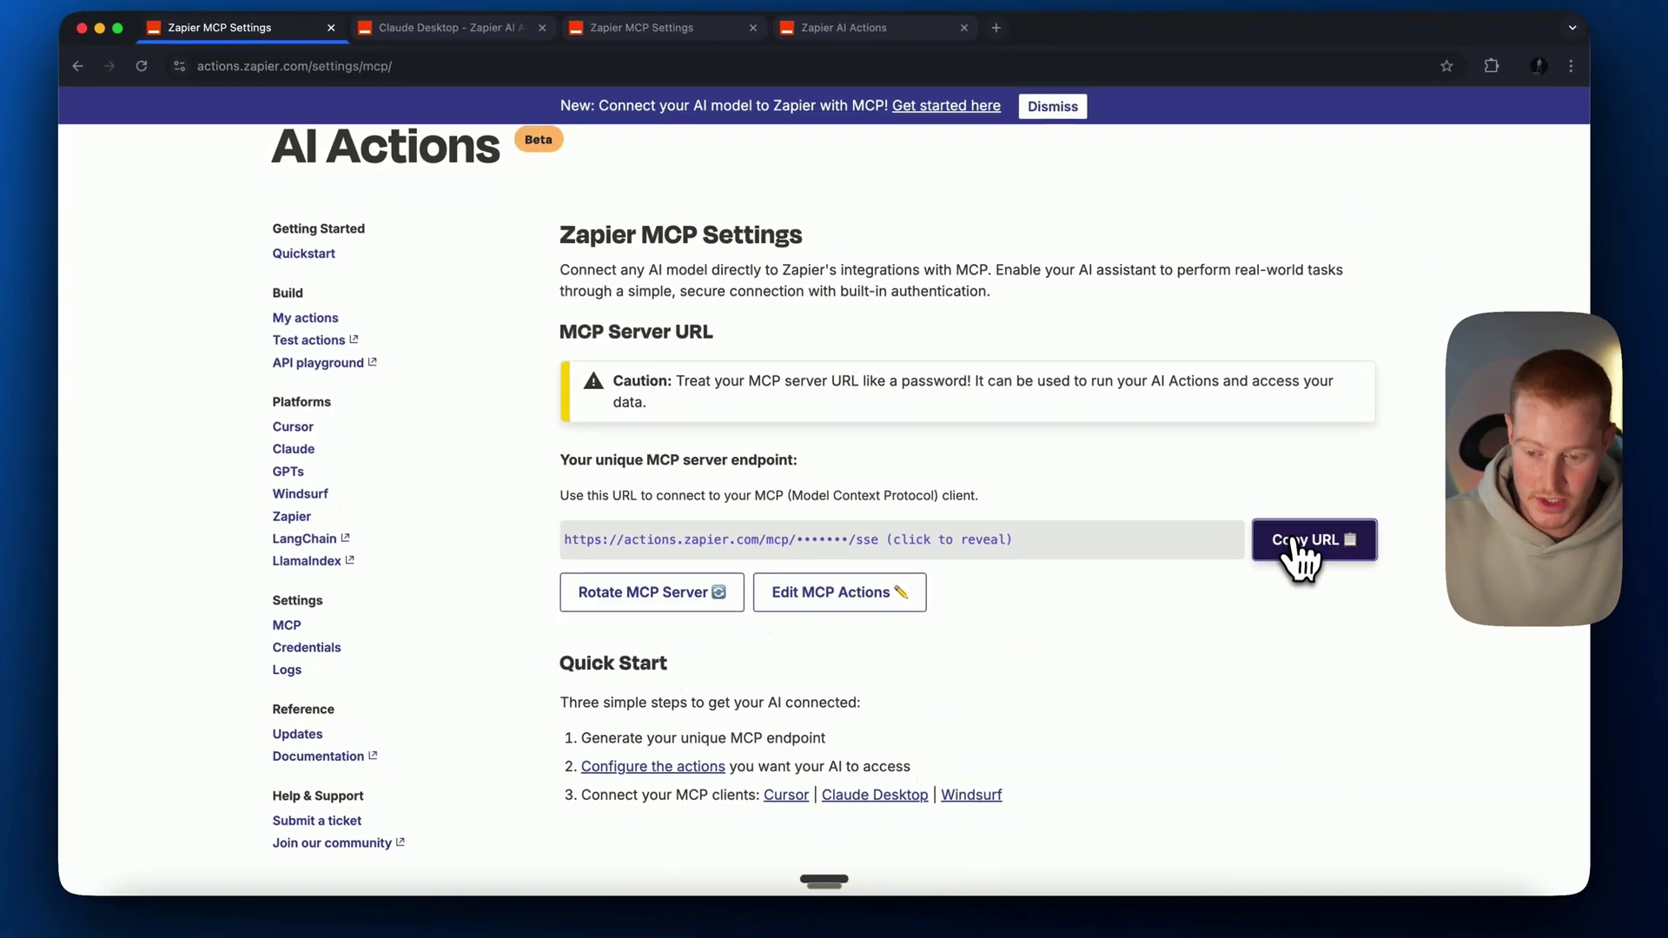
{"action": "left_click", "coordinate": [1304, 546]}
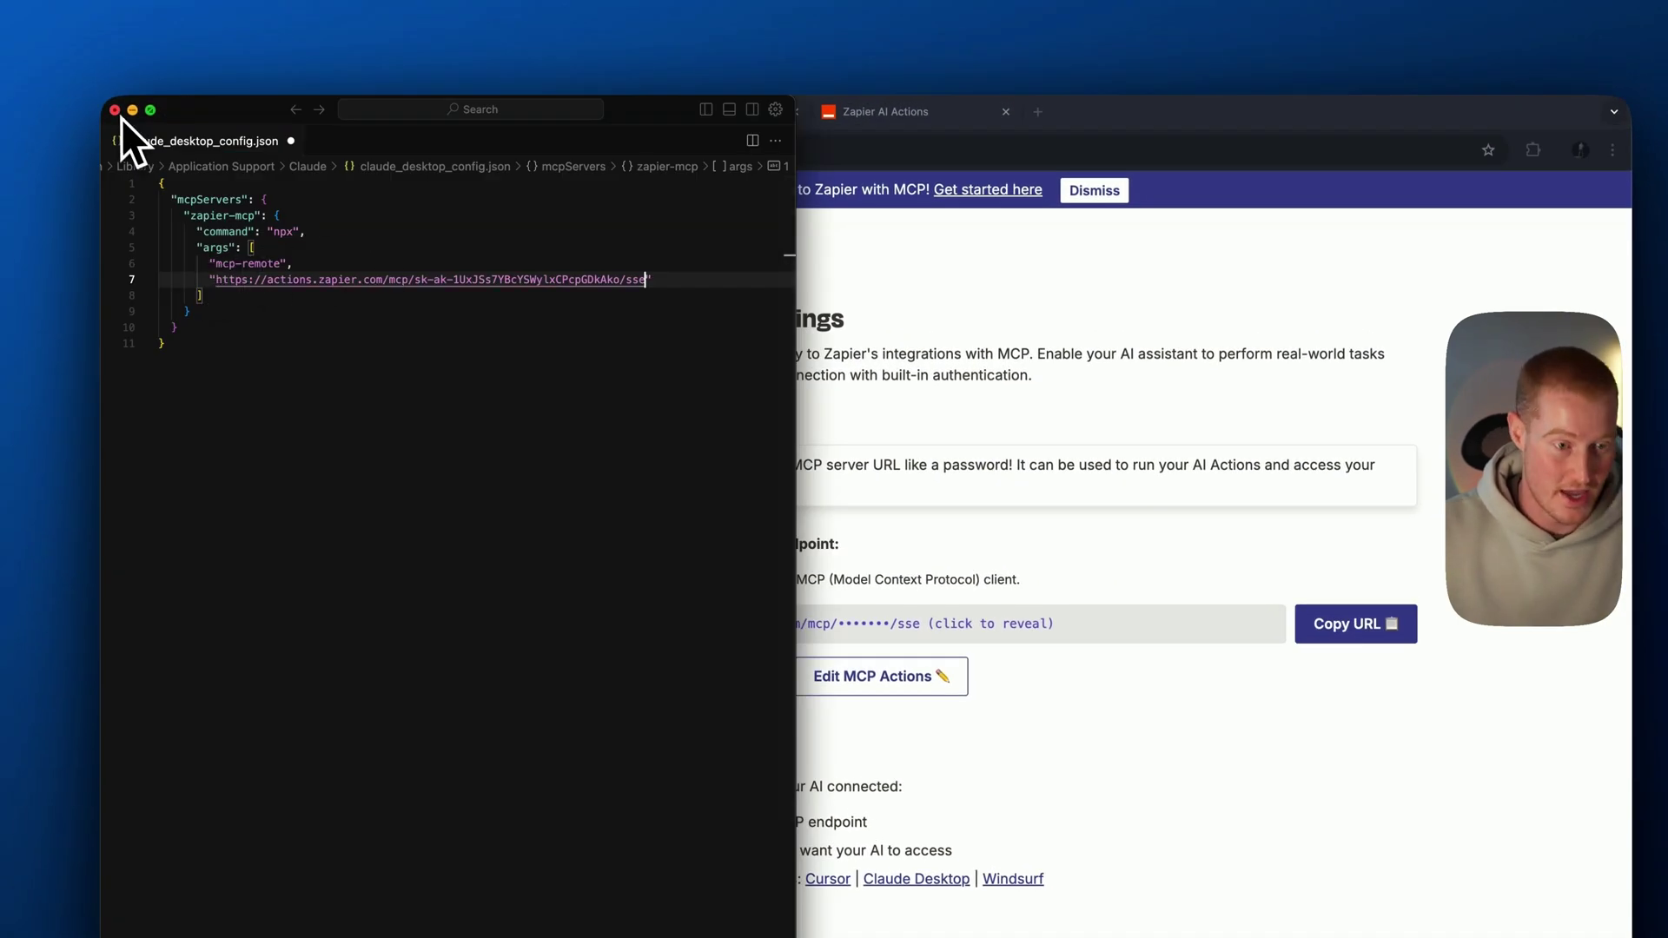
Close the claude_desktop_config.json editor window and quit Claude
{"action": "left_click", "coordinate": [115, 111]}
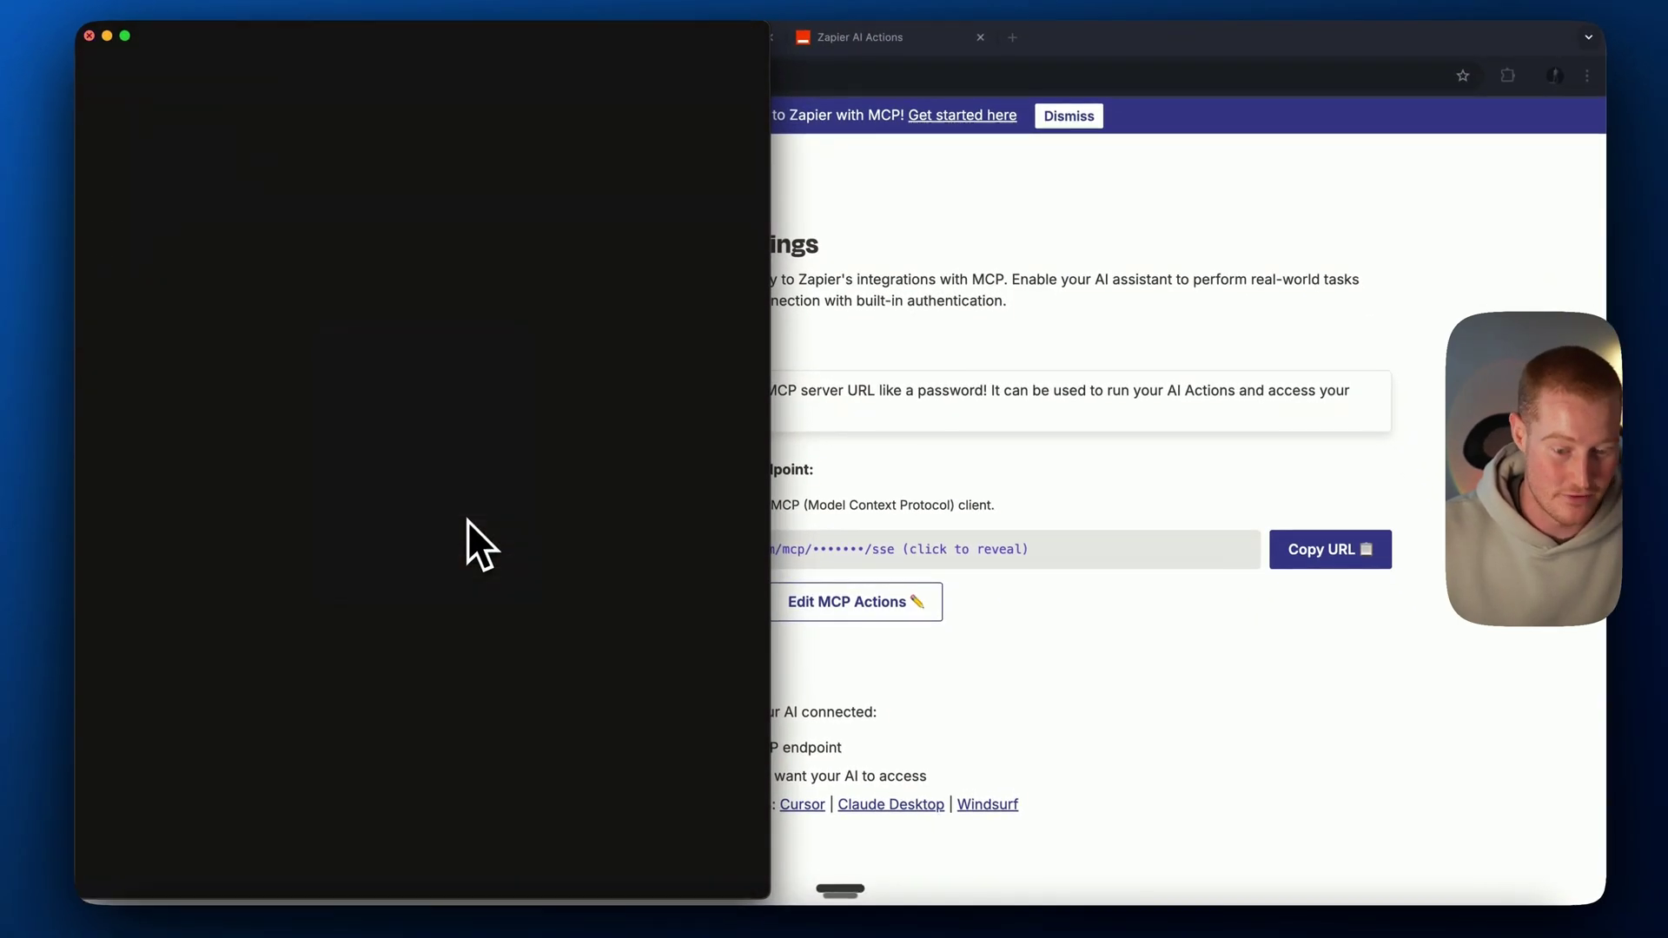
{"action": "left_click", "coordinate": [467, 518]}
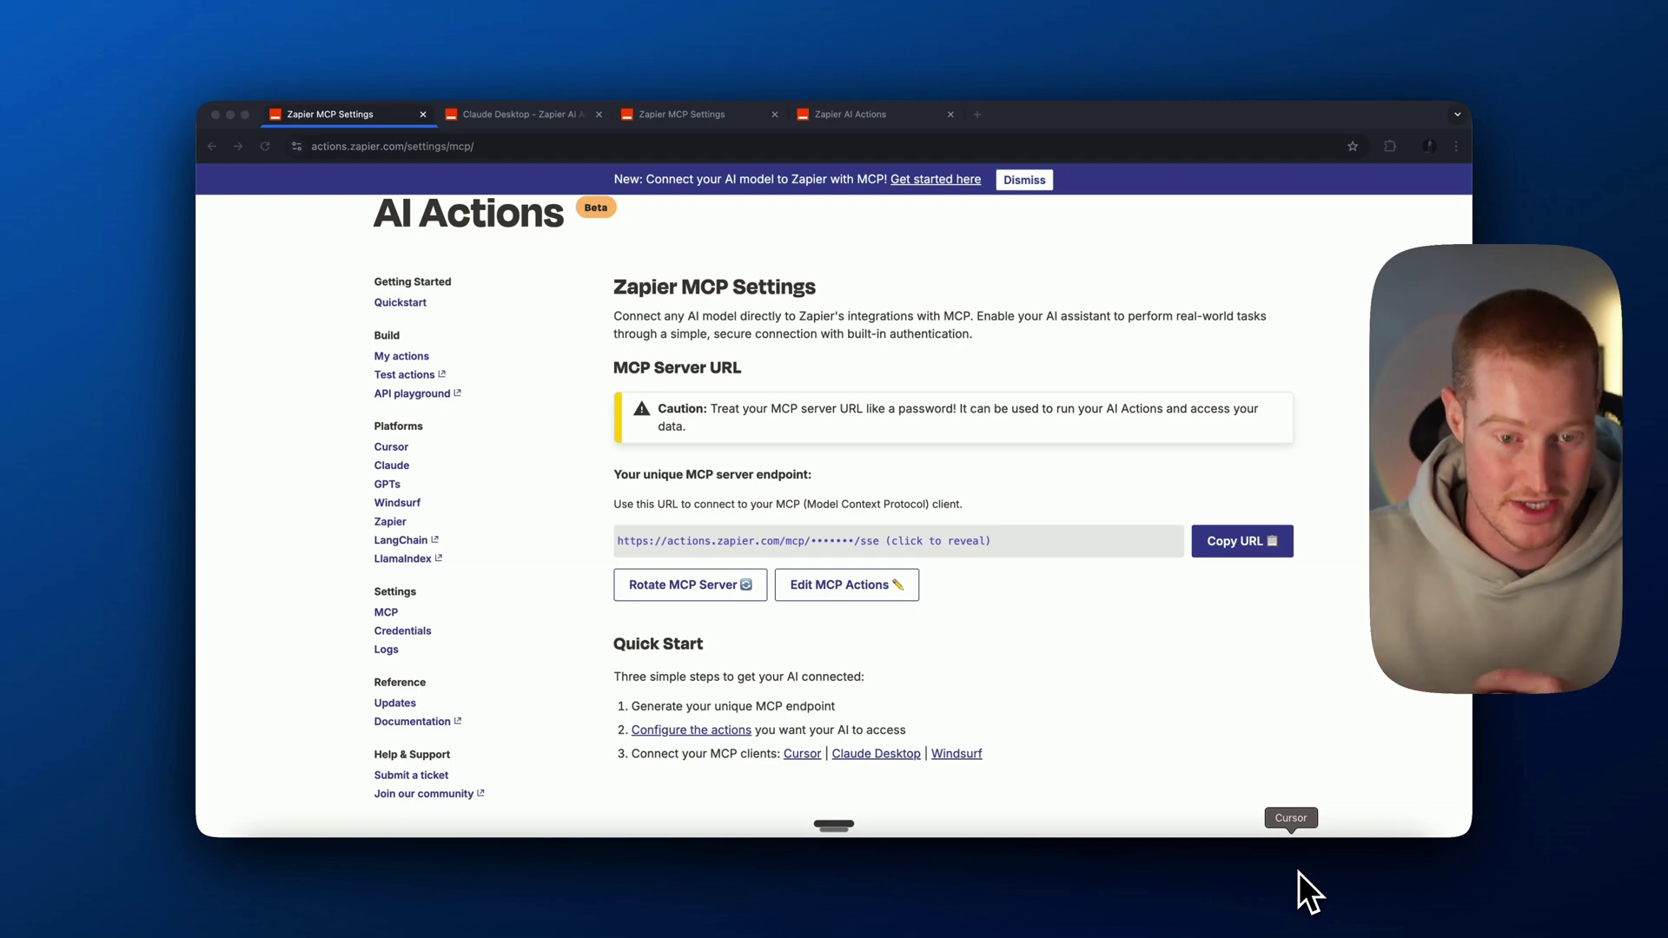
{"action": "right_click", "coordinate": [919, 874]}
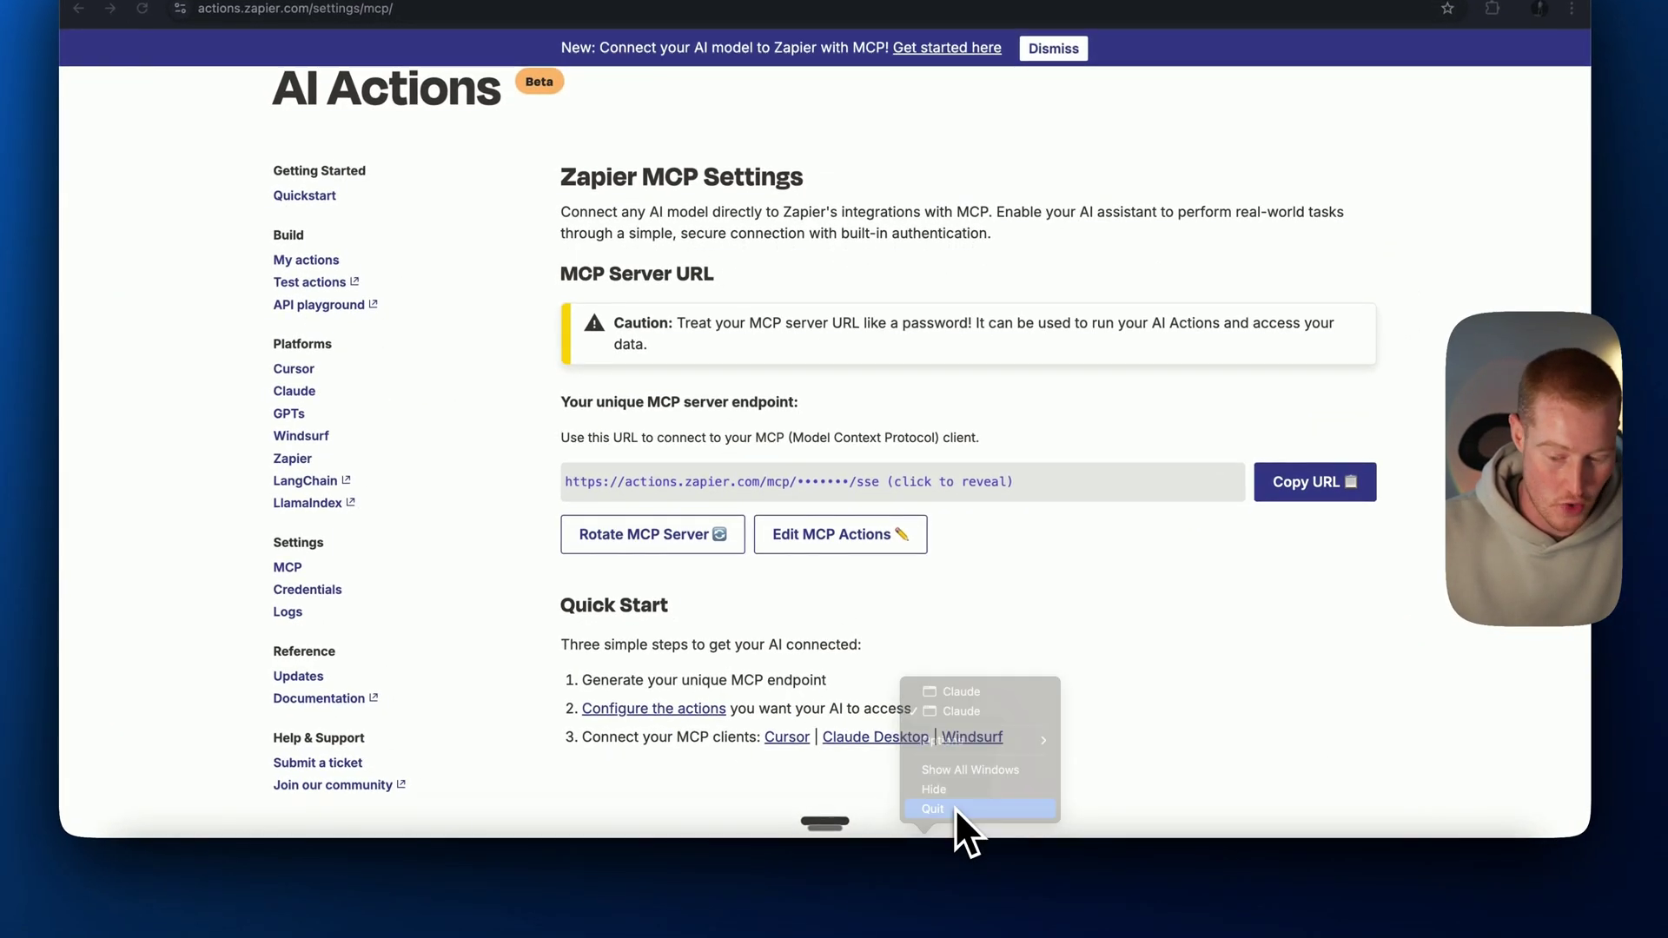
{"action": "left_click", "coordinate": [956, 806]}
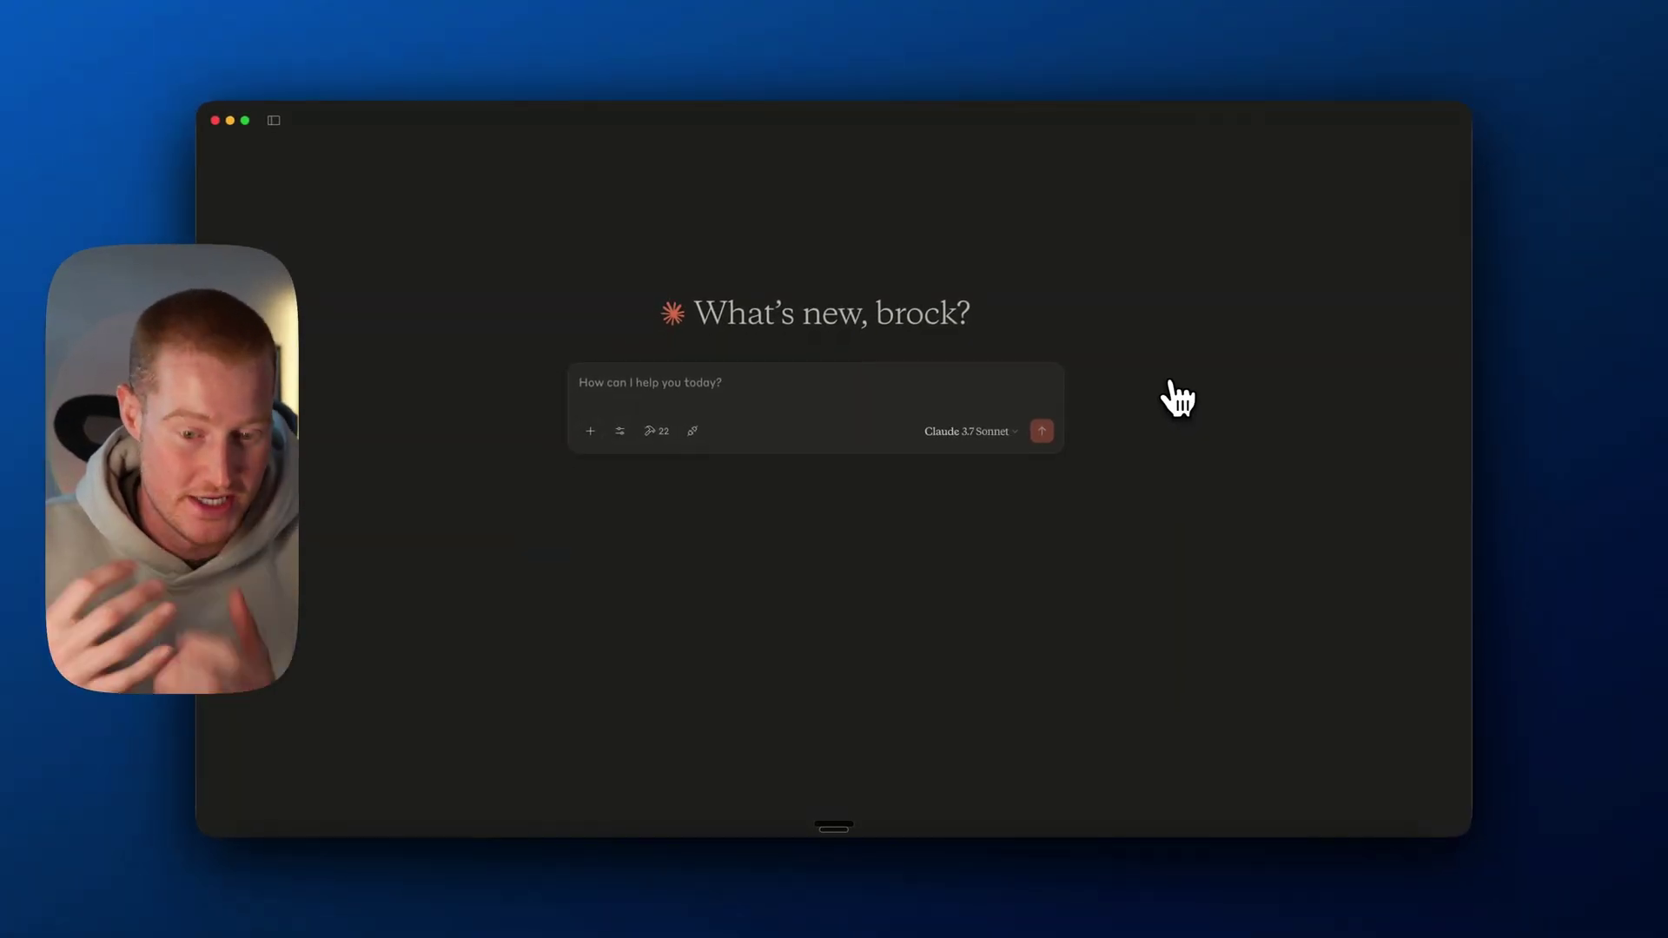
Examine the available MCP tools that Claude lists from the zapier-mcp server
{"action": "left_click", "coordinate": [662, 434]}
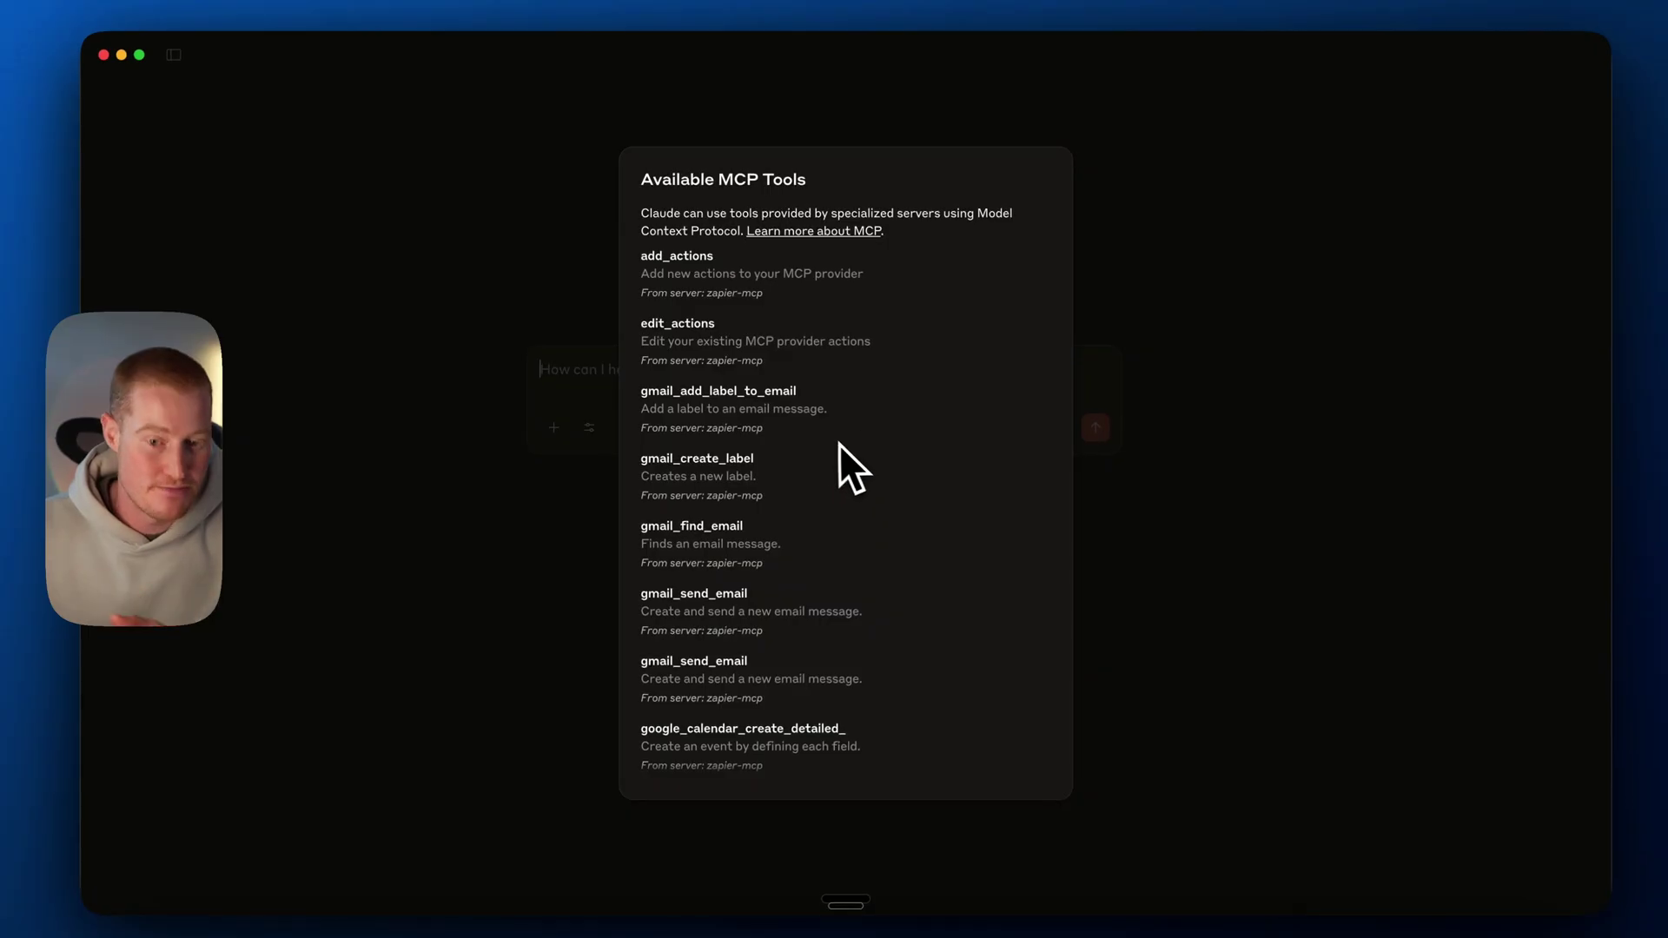
{"action": "left_click", "coordinate": [553, 478]}
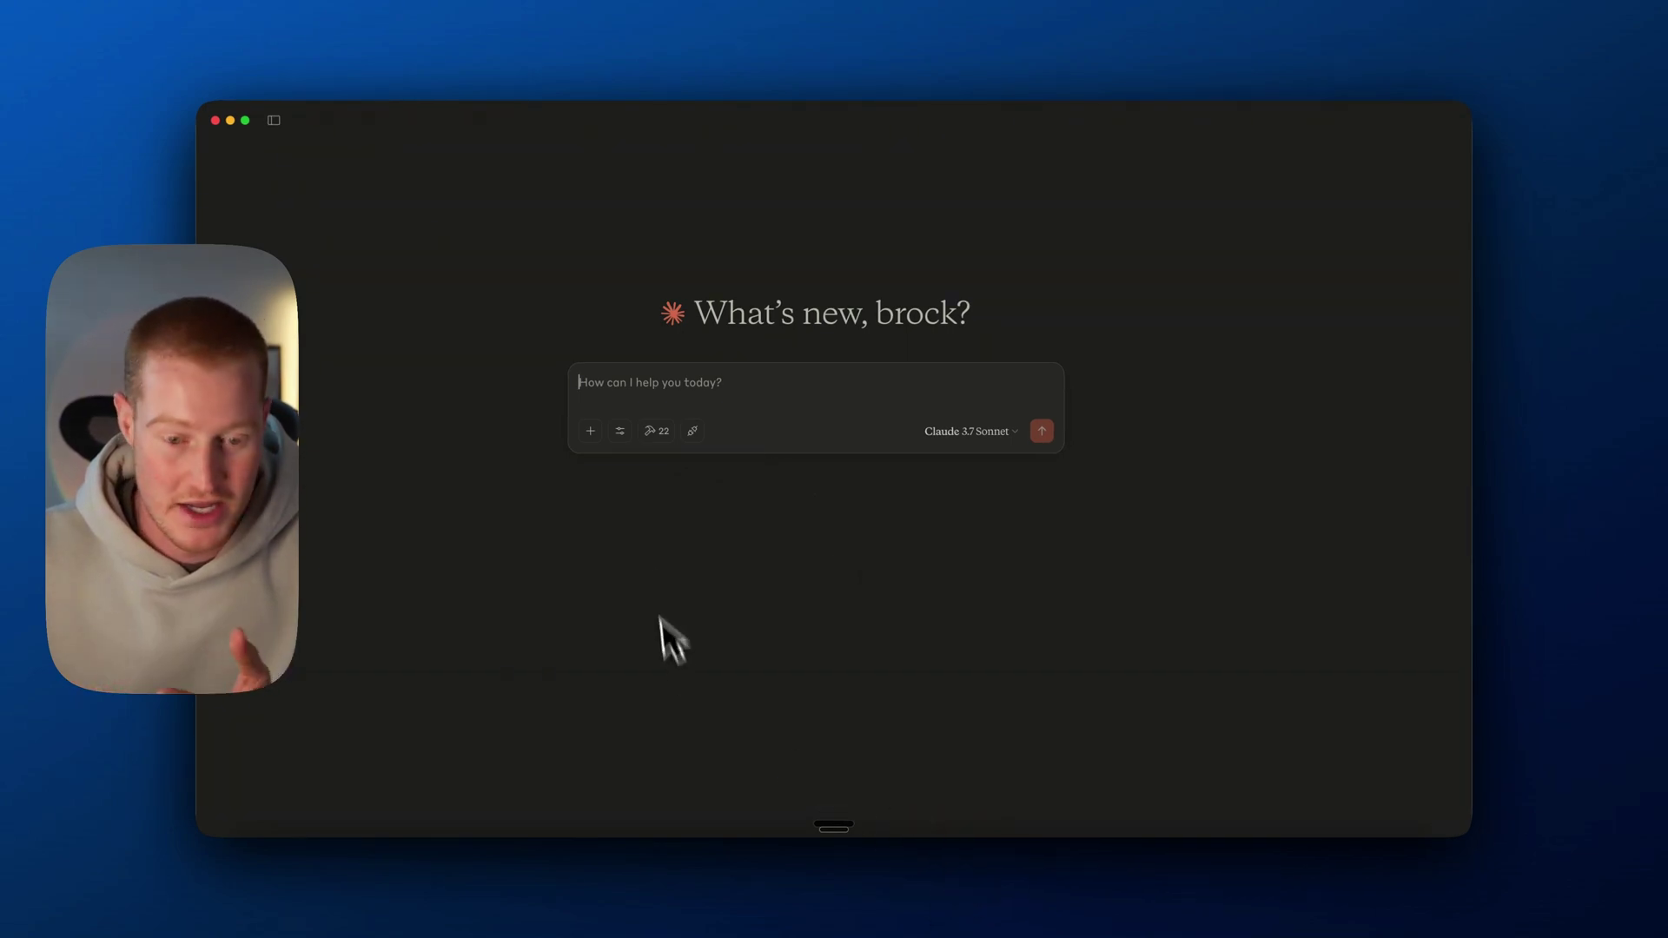
{"action": "left_click", "coordinate": [657, 431]}
{"action": "left_click", "coordinate": [619, 470]}
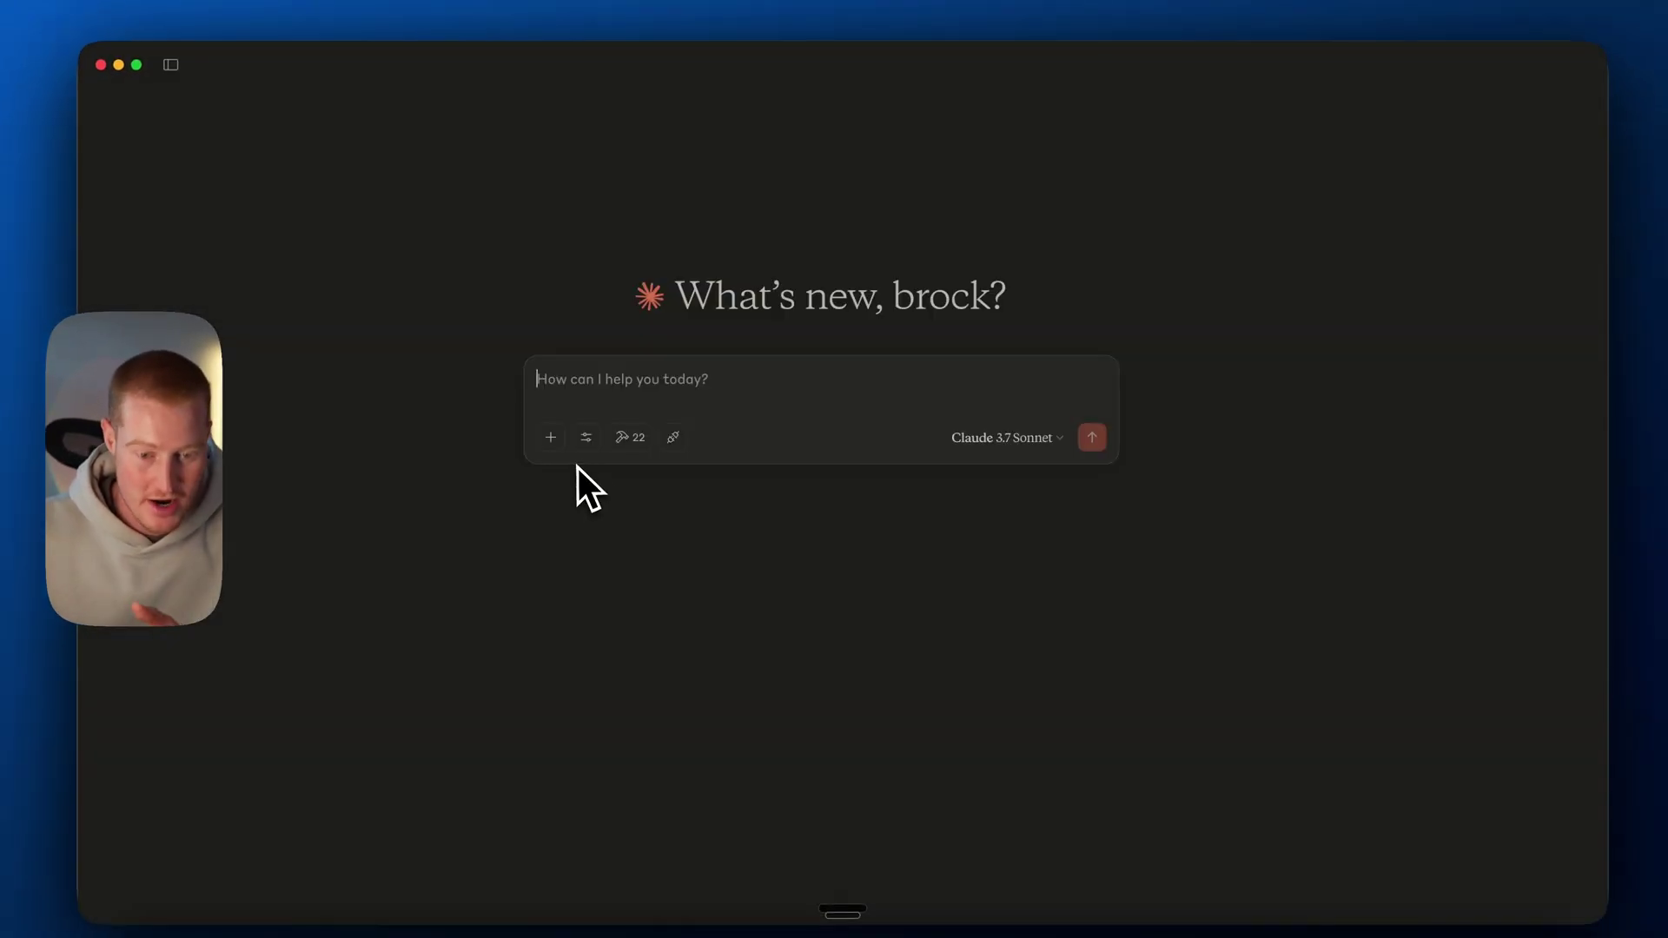
{"action": "left_click", "coordinate": [632, 437]}
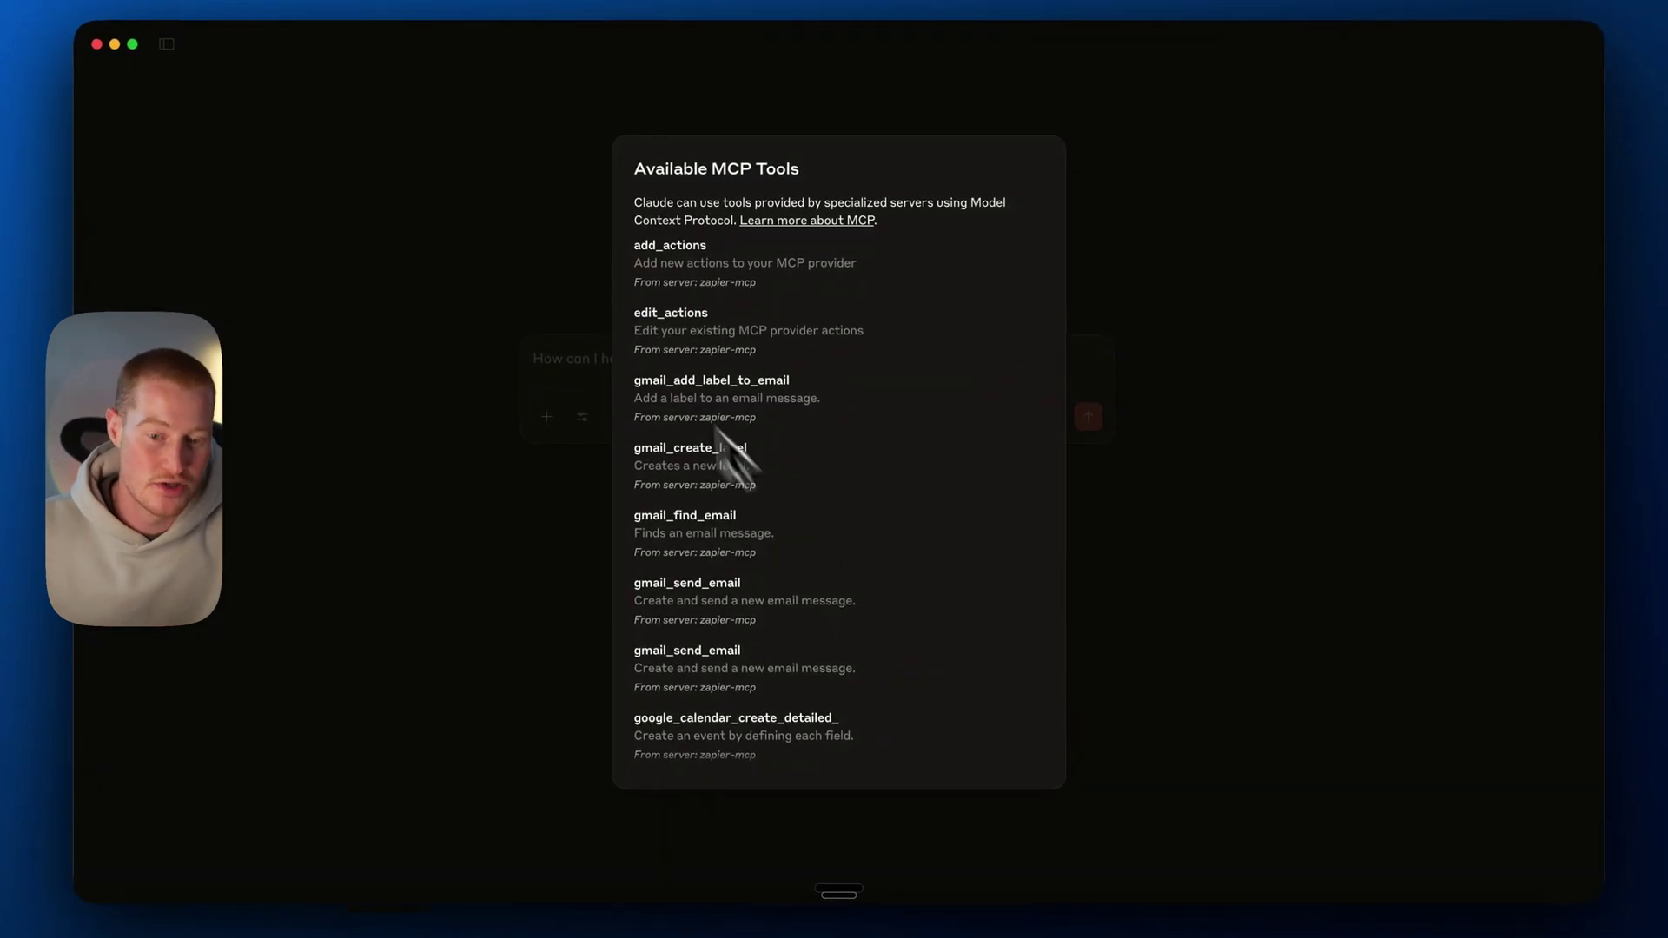
{"action": "scroll", "coordinate": [786, 473], "scroll_direction": "down", "scroll_amount": 5}
{"action": "left_click", "coordinate": [499, 643]}
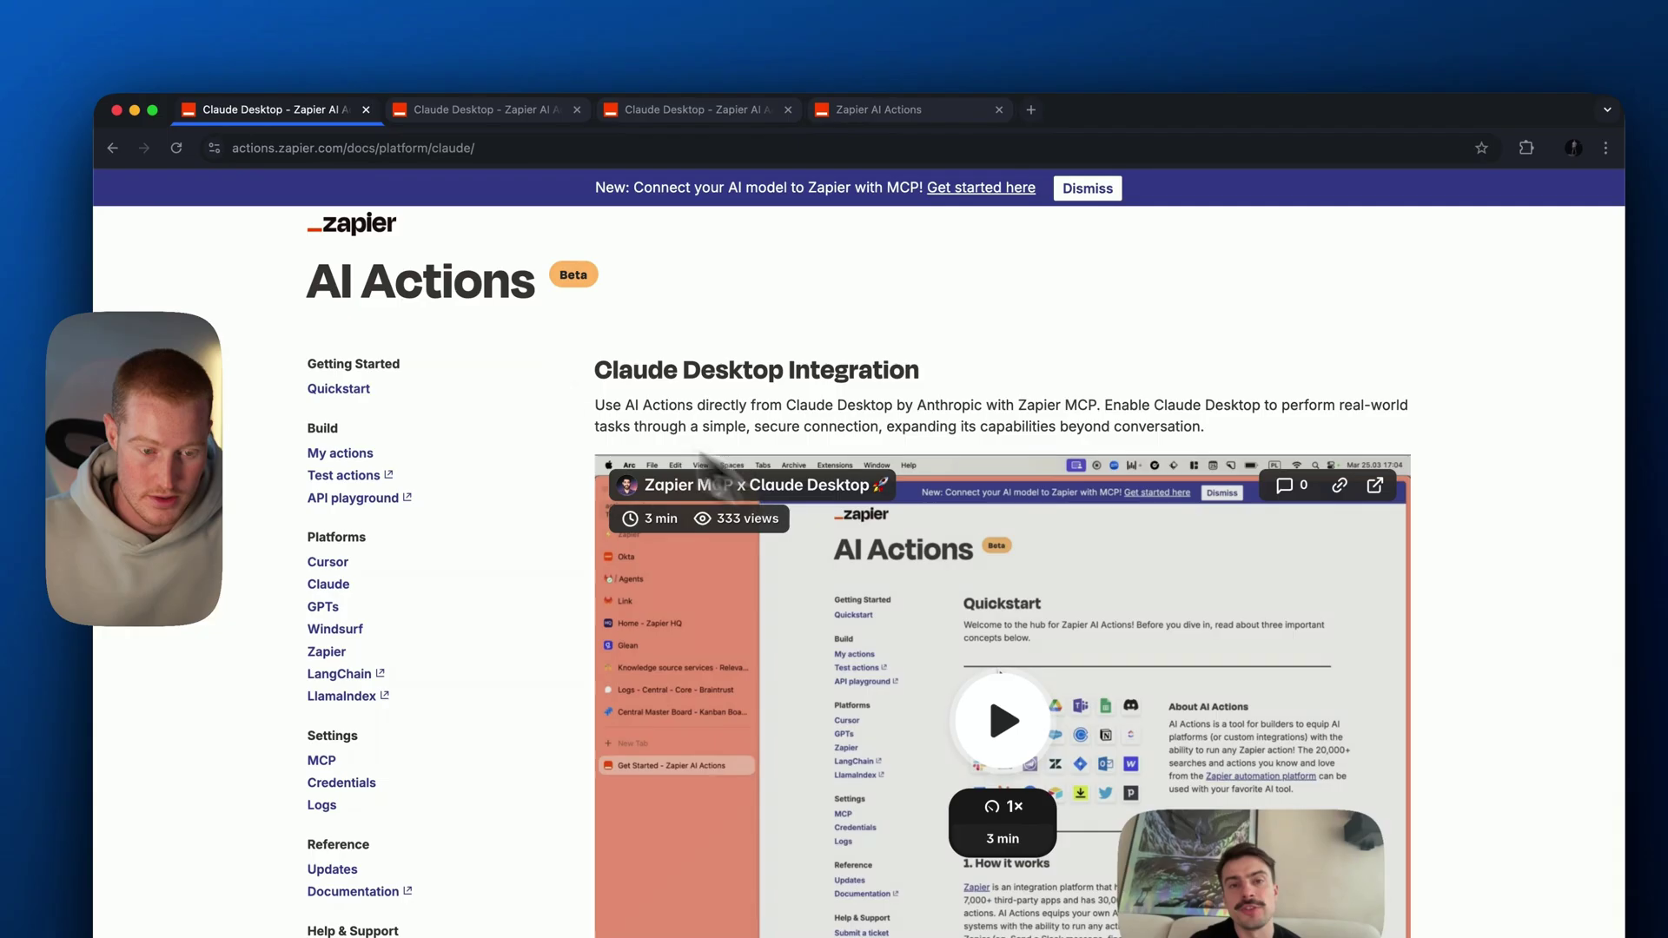
Open the saved MCP actions for editing from the Zapier MCP settings and look through the whole list
{"action": "scroll", "coordinate": [522, 392], "scroll_direction": "down", "scroll_amount": 5}
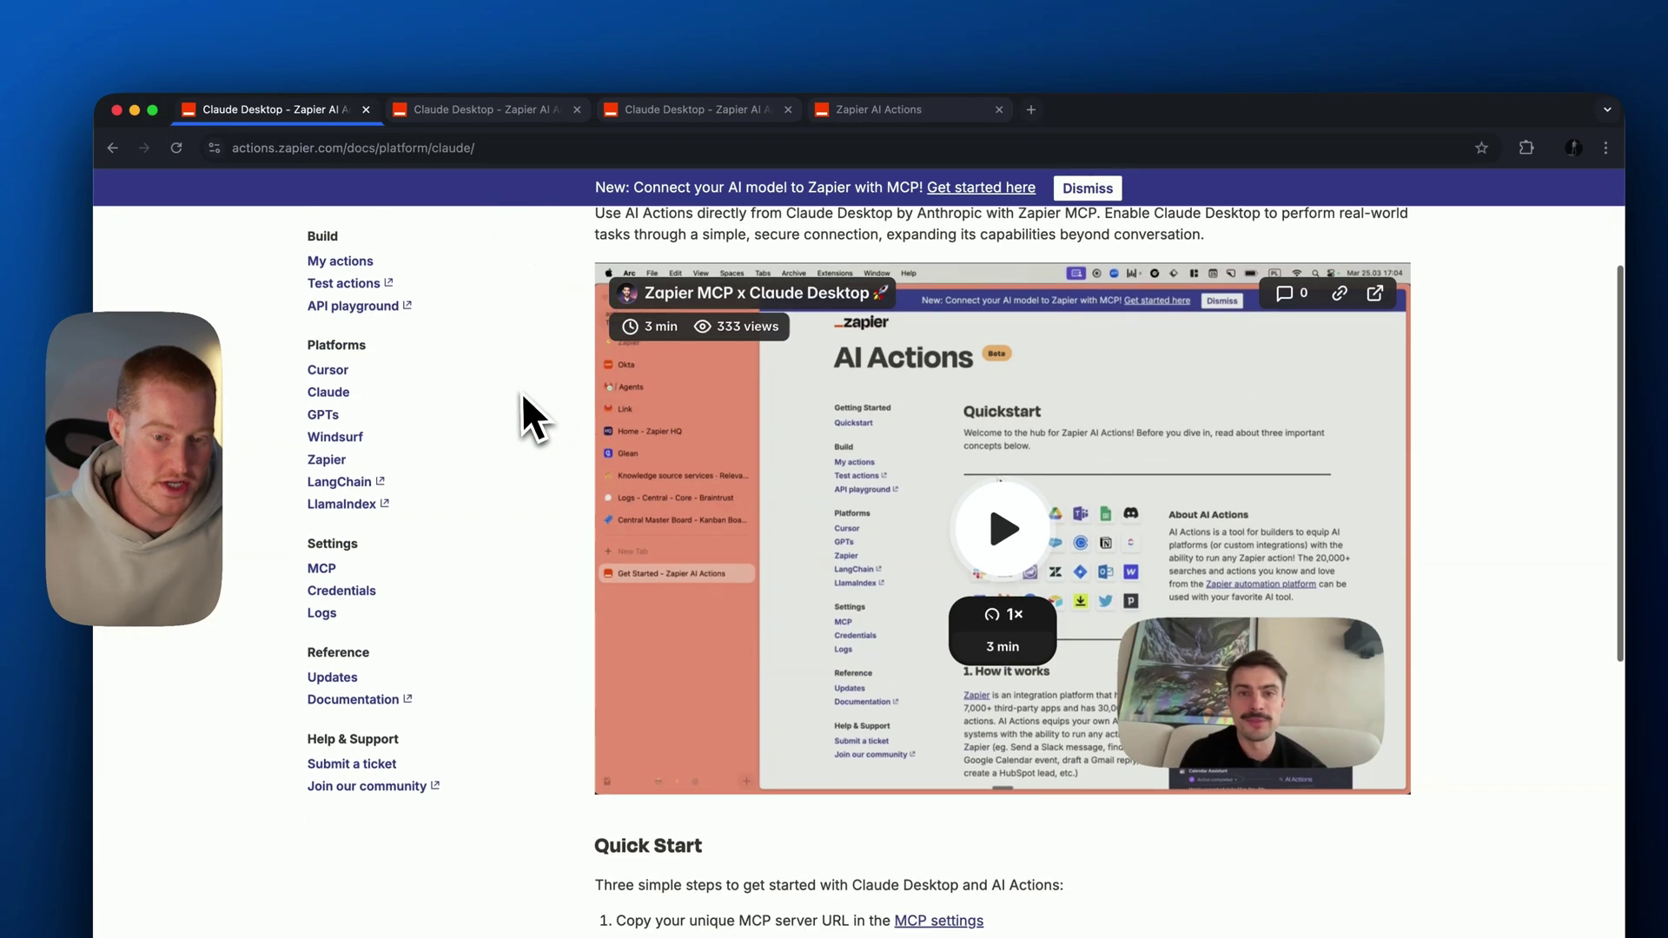
{"action": "scroll", "coordinate": [565, 469], "scroll_direction": "up", "scroll_amount": 3}
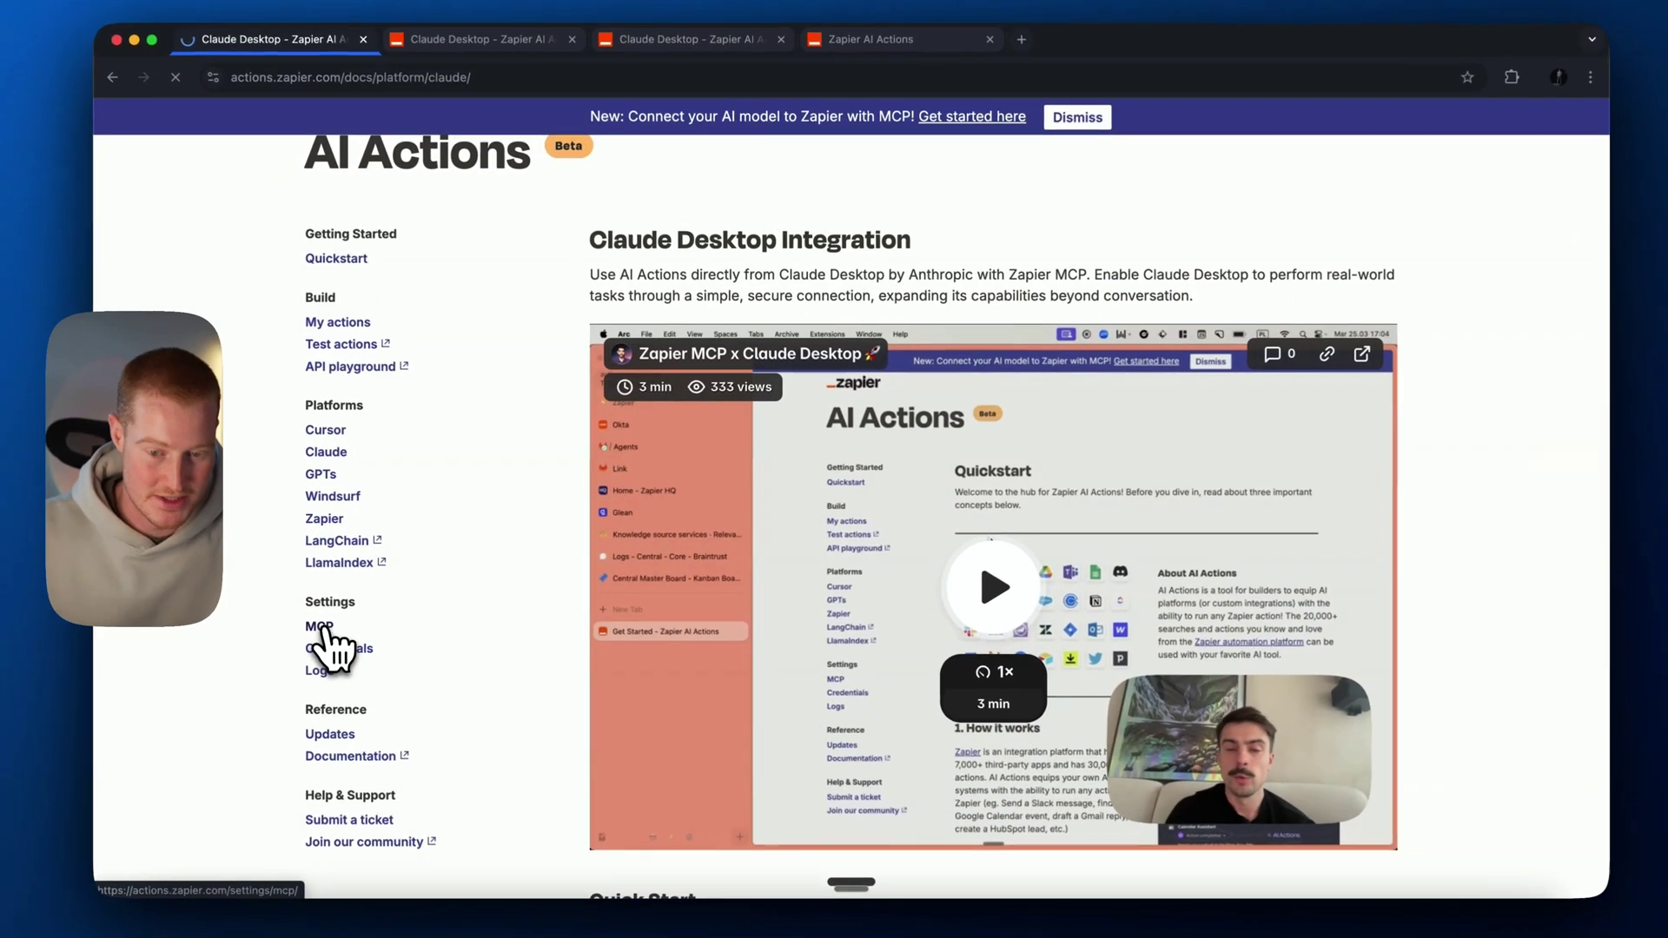
{"action": "left_click", "coordinate": [387, 609]}
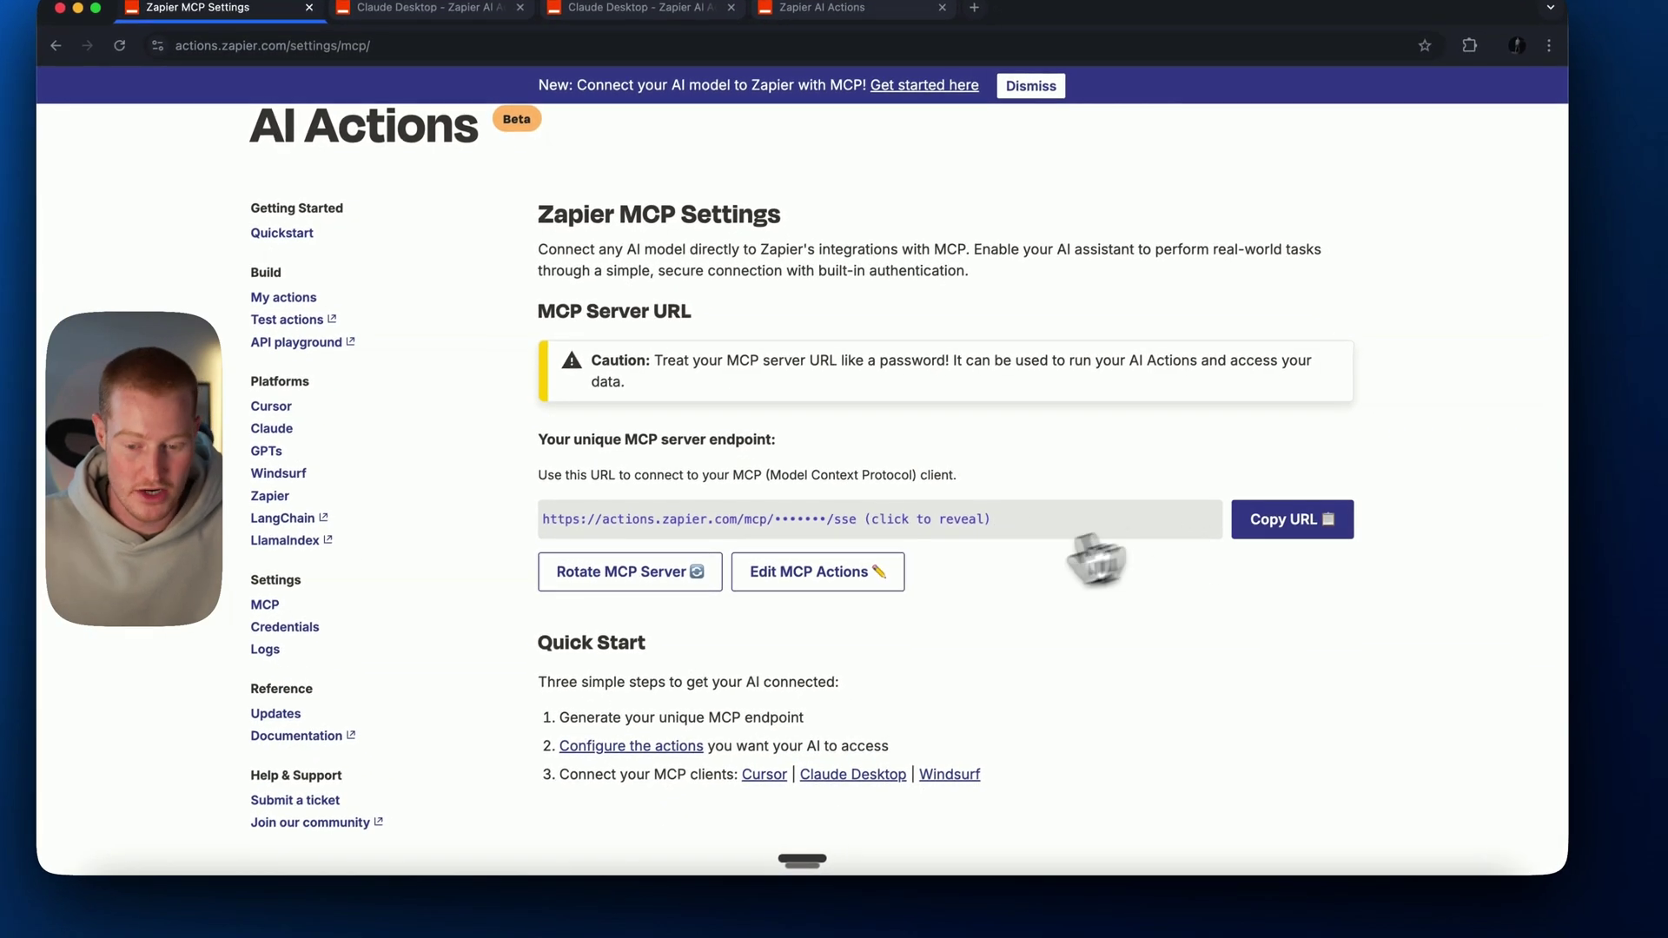
{"action": "left_click", "coordinate": [868, 565]}
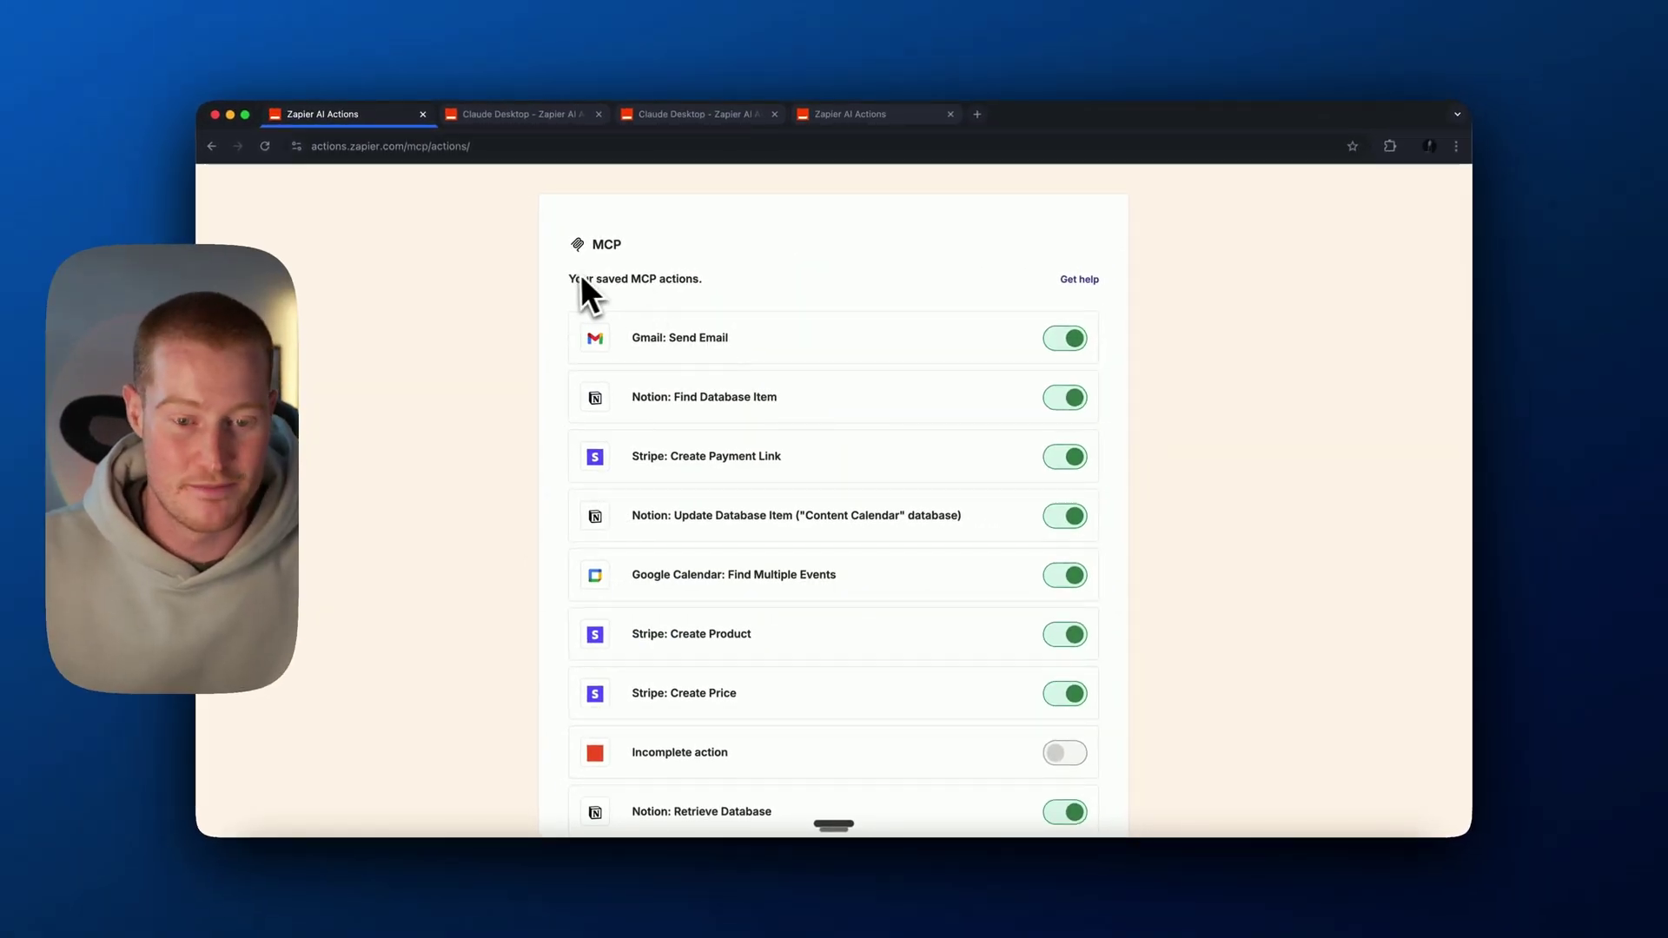
{"action": "scroll", "coordinate": [747, 335], "scroll_direction": "down", "scroll_amount": 3}
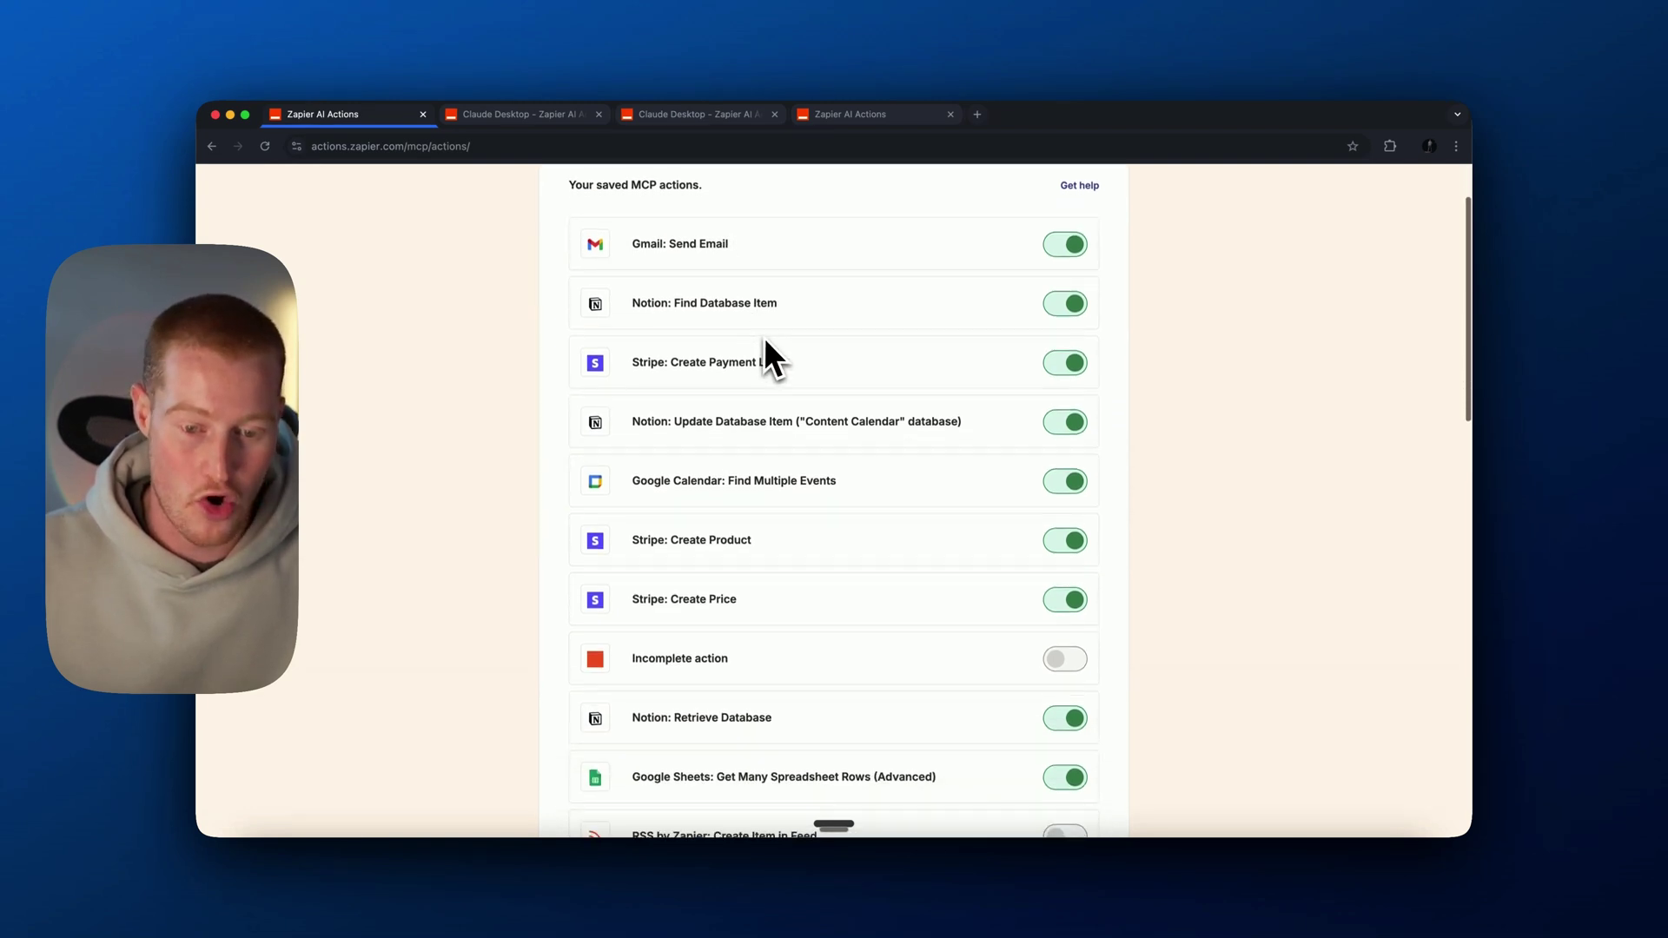
{"action": "scroll", "coordinate": [765, 344], "scroll_direction": "up", "scroll_amount": 3}
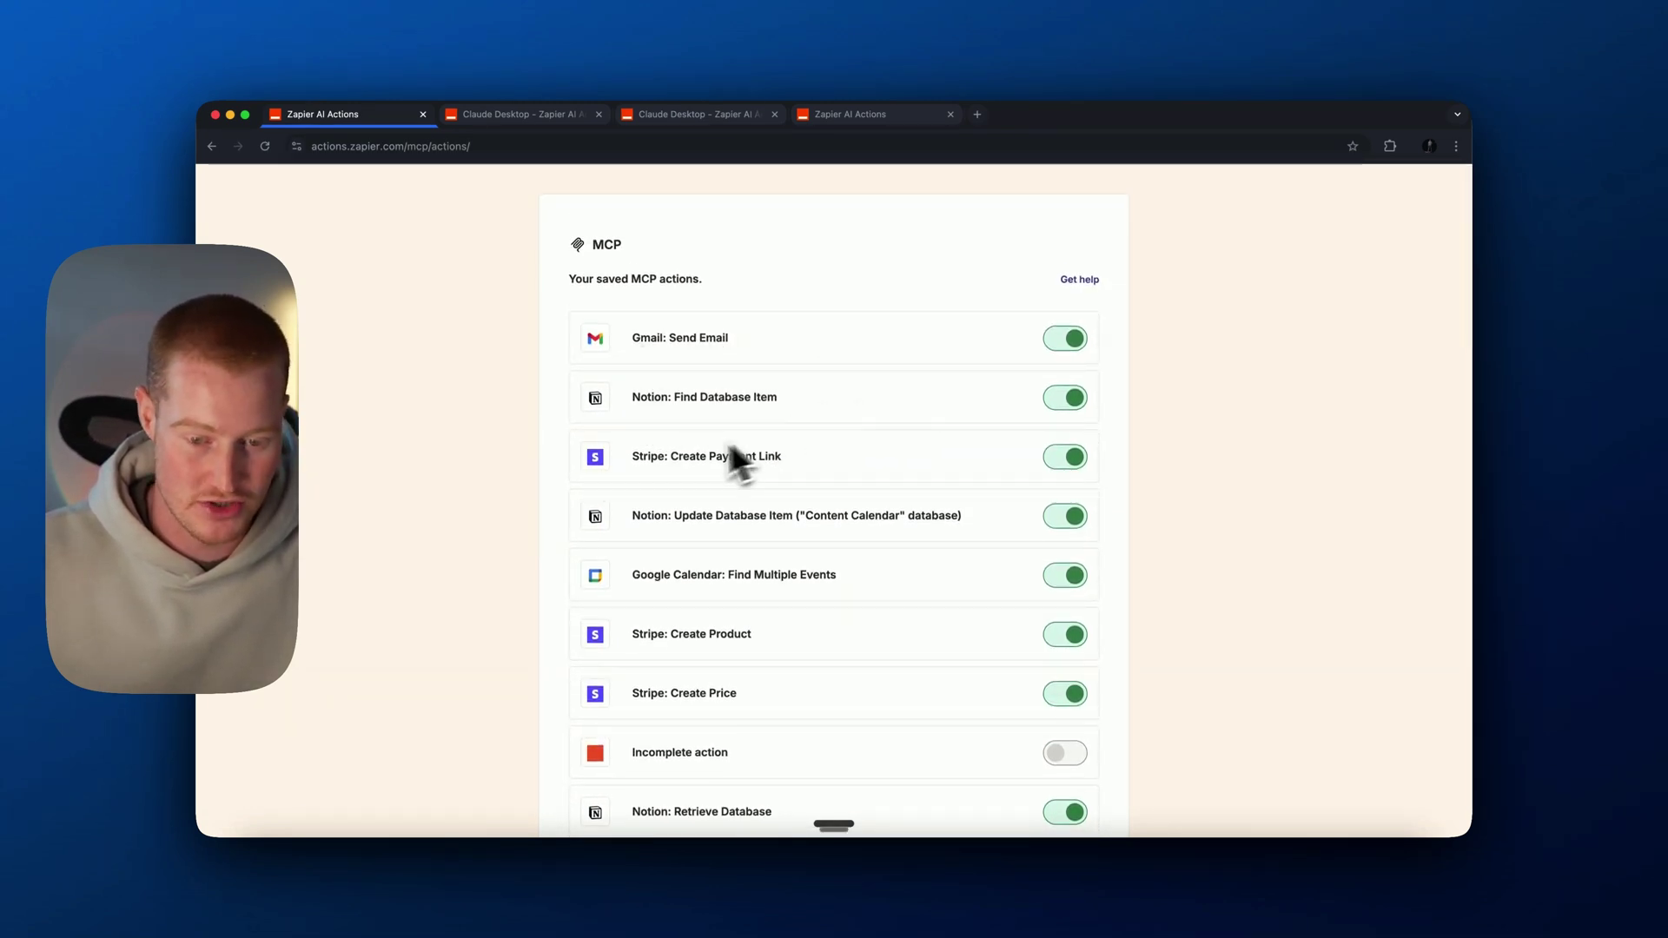
{"action": "scroll", "coordinate": [782, 443], "scroll_direction": "down", "scroll_amount": 3}
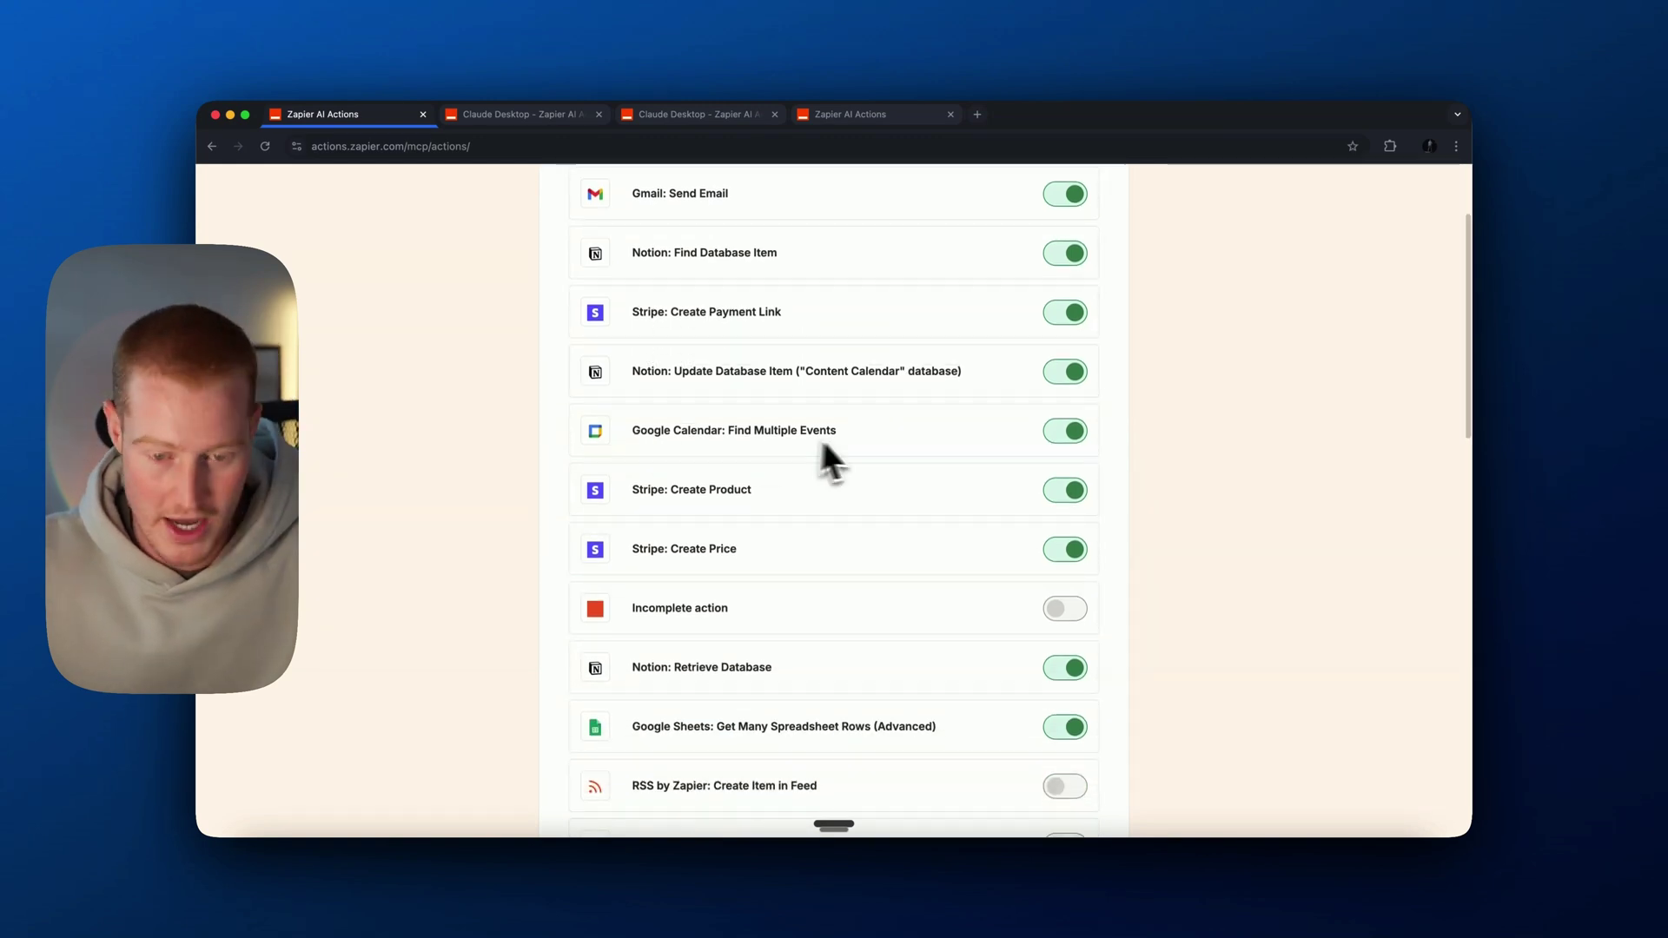
{"action": "scroll", "coordinate": [790, 447], "scroll_direction": "down", "scroll_amount": 3}
{"action": "scroll", "coordinate": [869, 413], "scroll_direction": "down", "scroll_amount": 5}
{"action": "scroll", "coordinate": [912, 408], "scroll_direction": "down", "scroll_amount": 10}
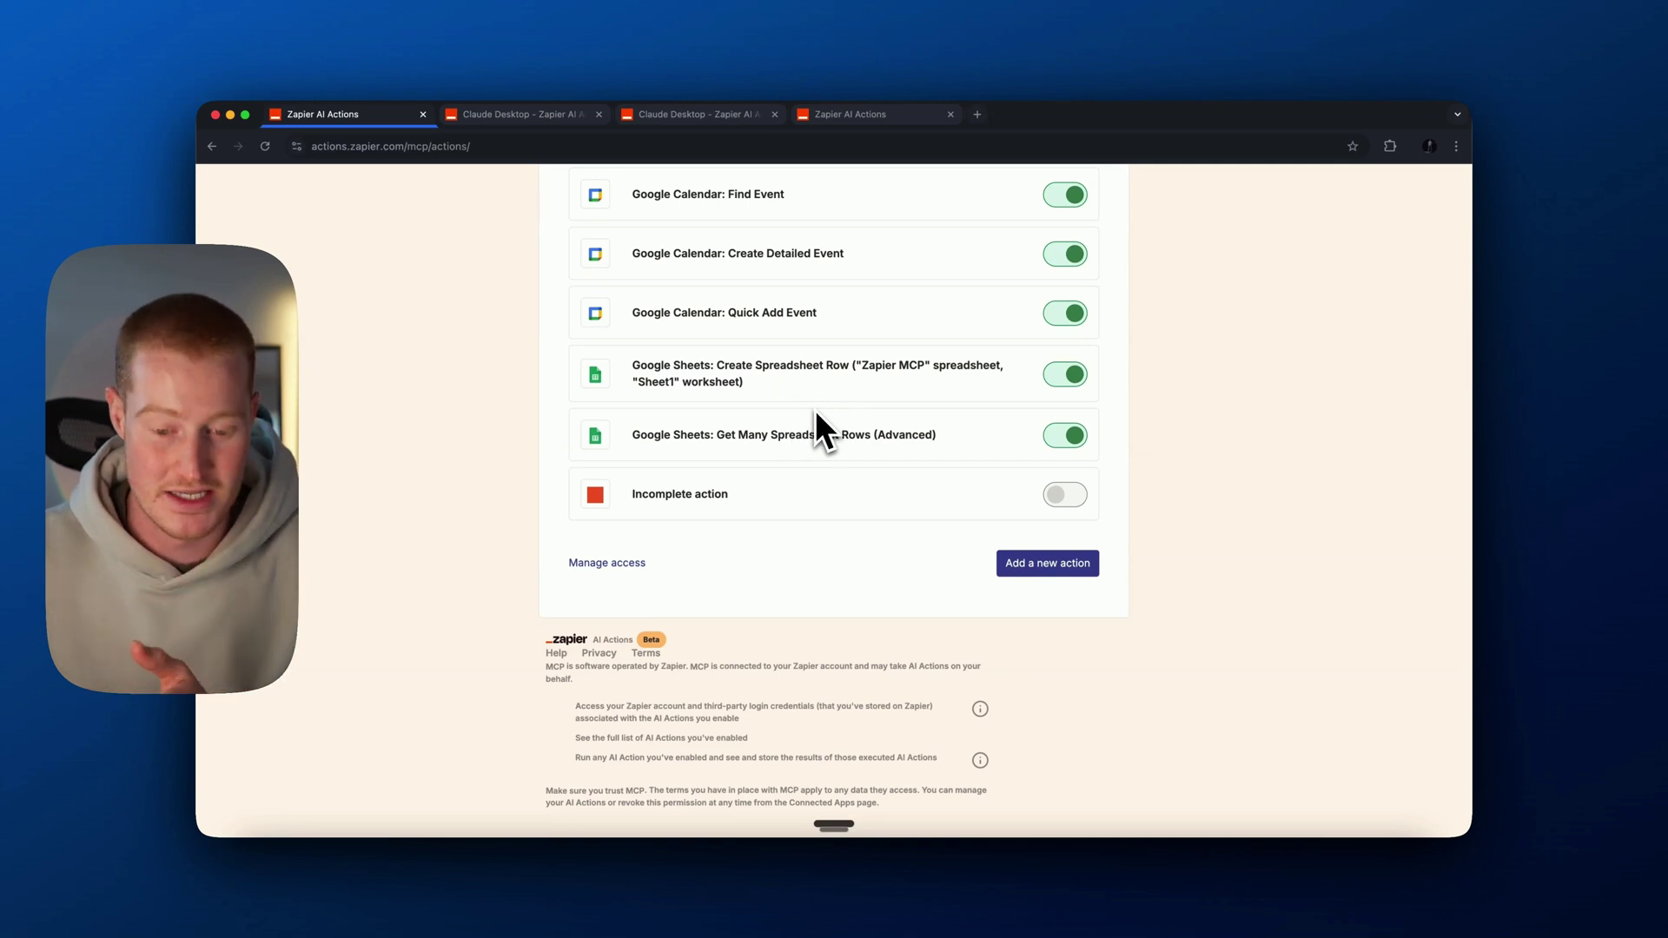
Add a new MCP action, search for trello and choose Trello: Find Checklist
{"action": "left_click", "coordinate": [1047, 563]}
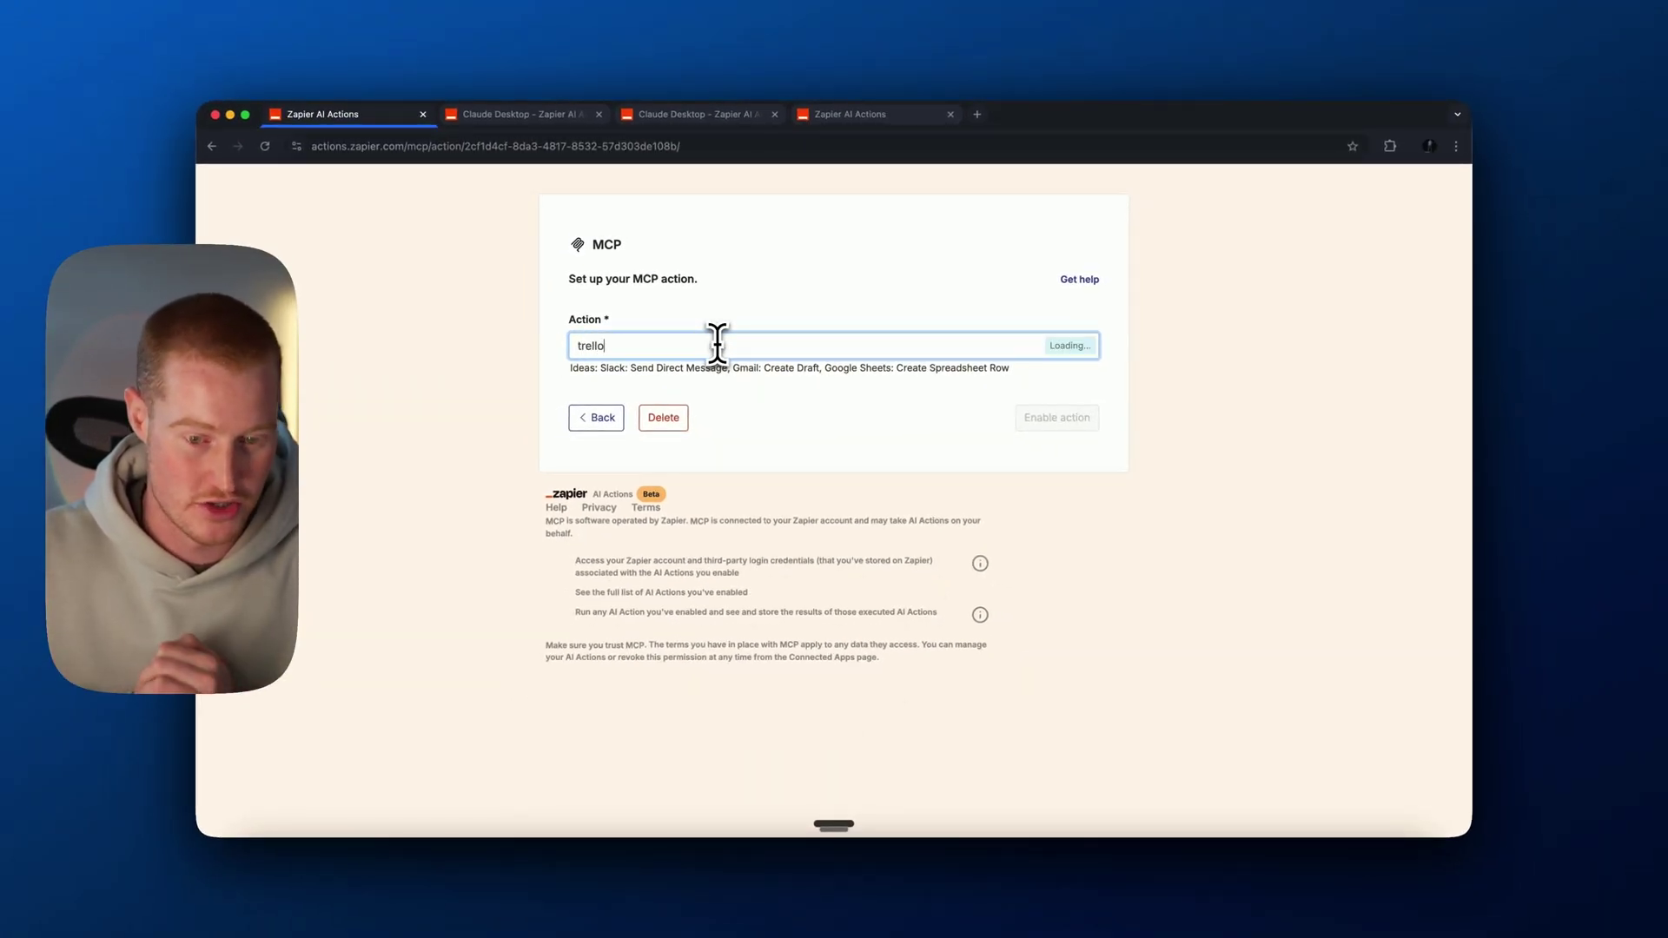
{"action": "scroll", "coordinate": [741, 383], "scroll_direction": "down", "scroll_amount": 3}
{"action": "scroll", "coordinate": [741, 386], "scroll_direction": "up", "scroll_amount": 3}
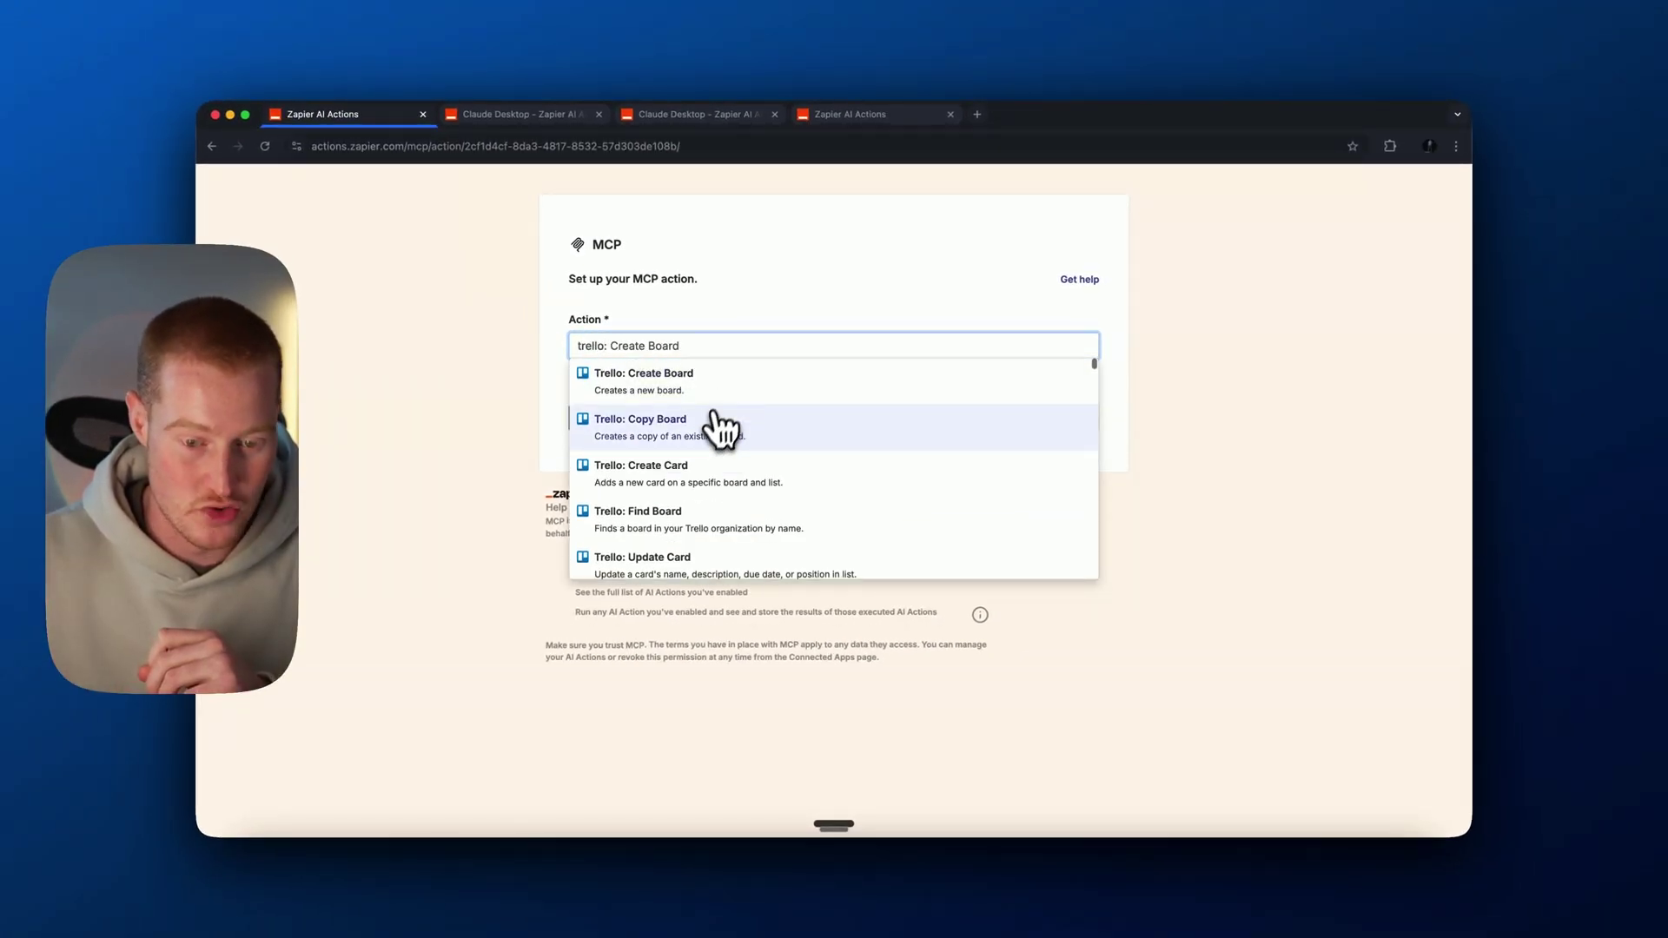
{"action": "scroll", "coordinate": [721, 430], "scroll_direction": "down", "scroll_amount": 5}
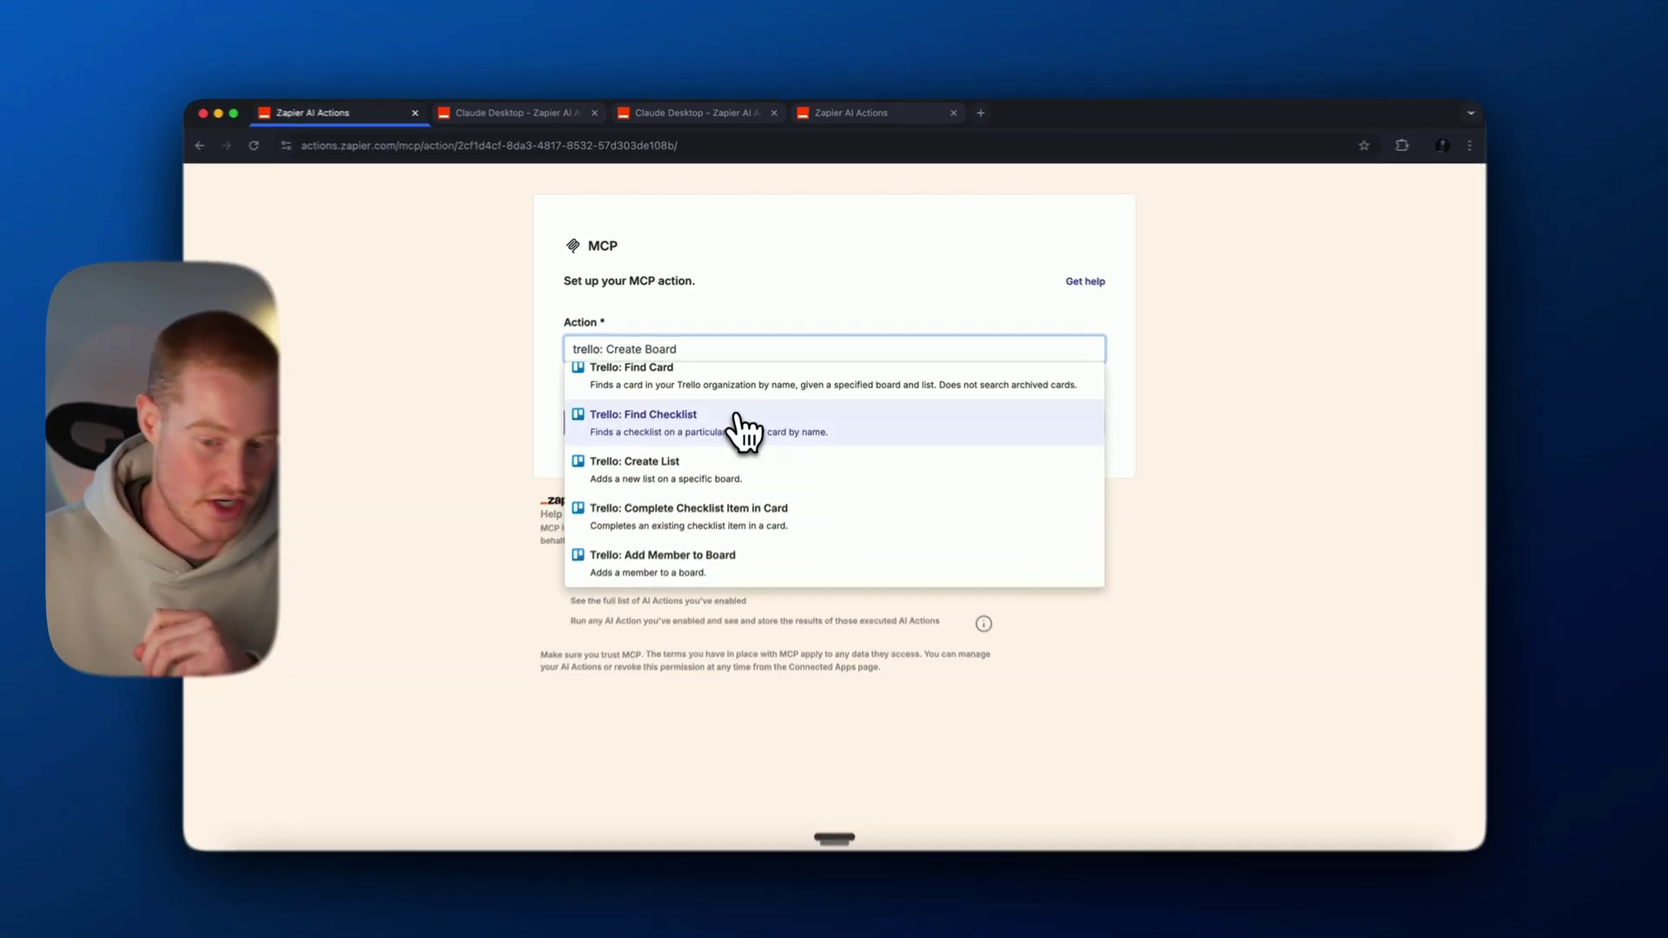
{"action": "left_click", "coordinate": [736, 422]}
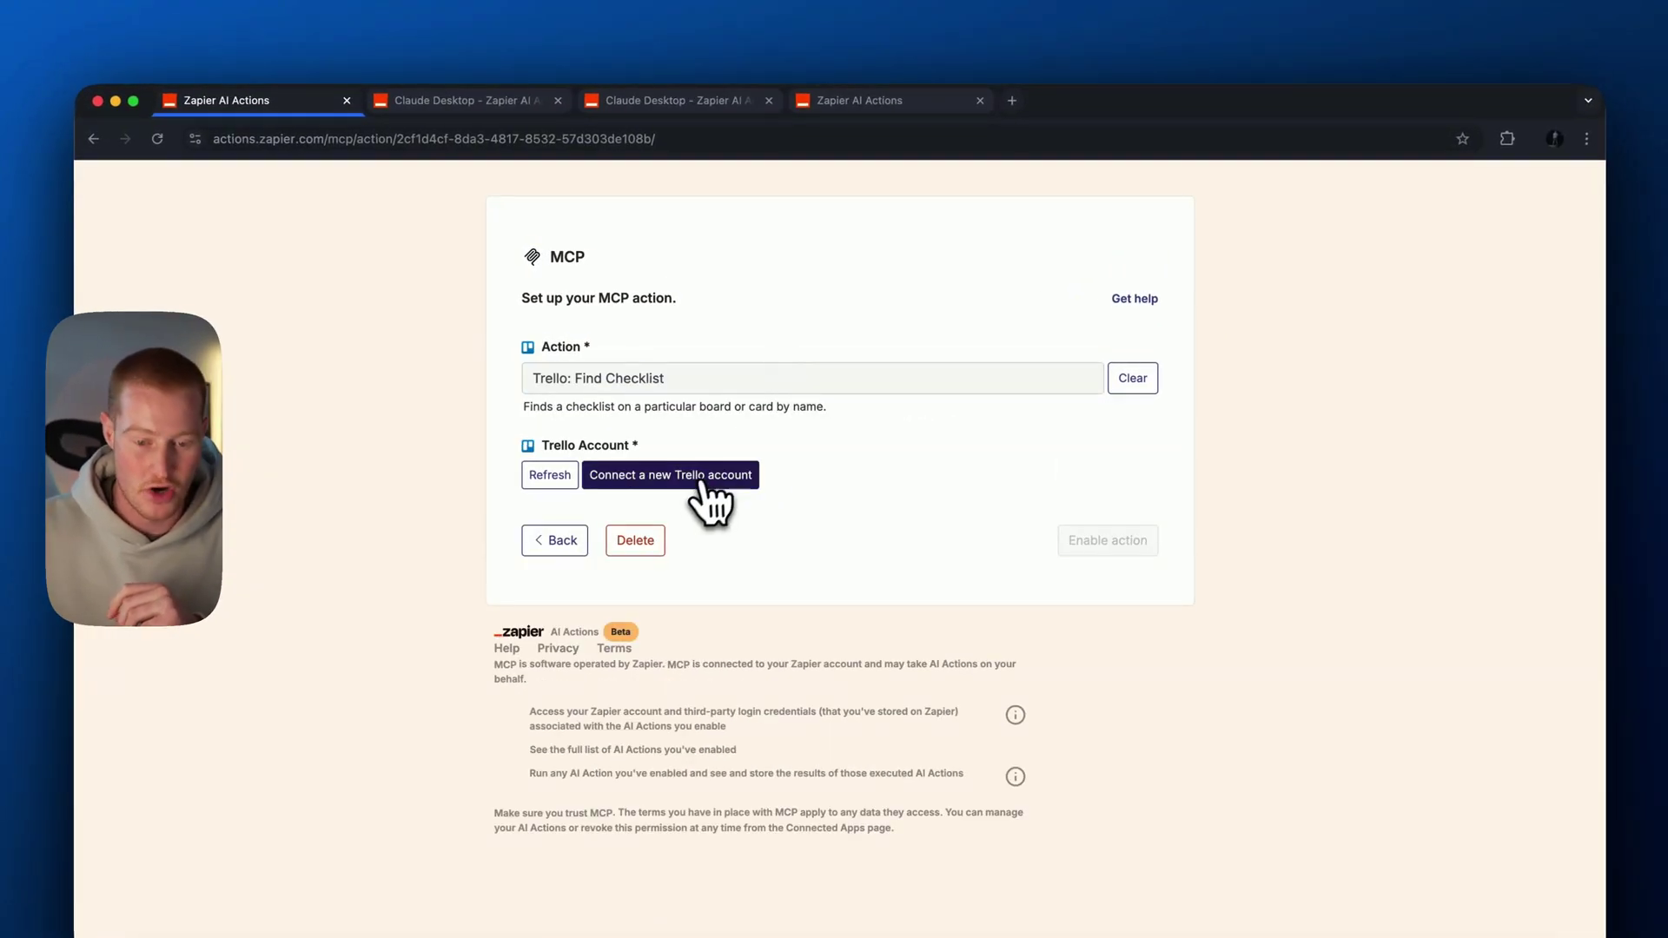
Connect a new Trello account by logging in and allowing Zapier access, and enable the Trello: Find Checklist action
{"action": "left_click", "coordinate": [700, 480]}
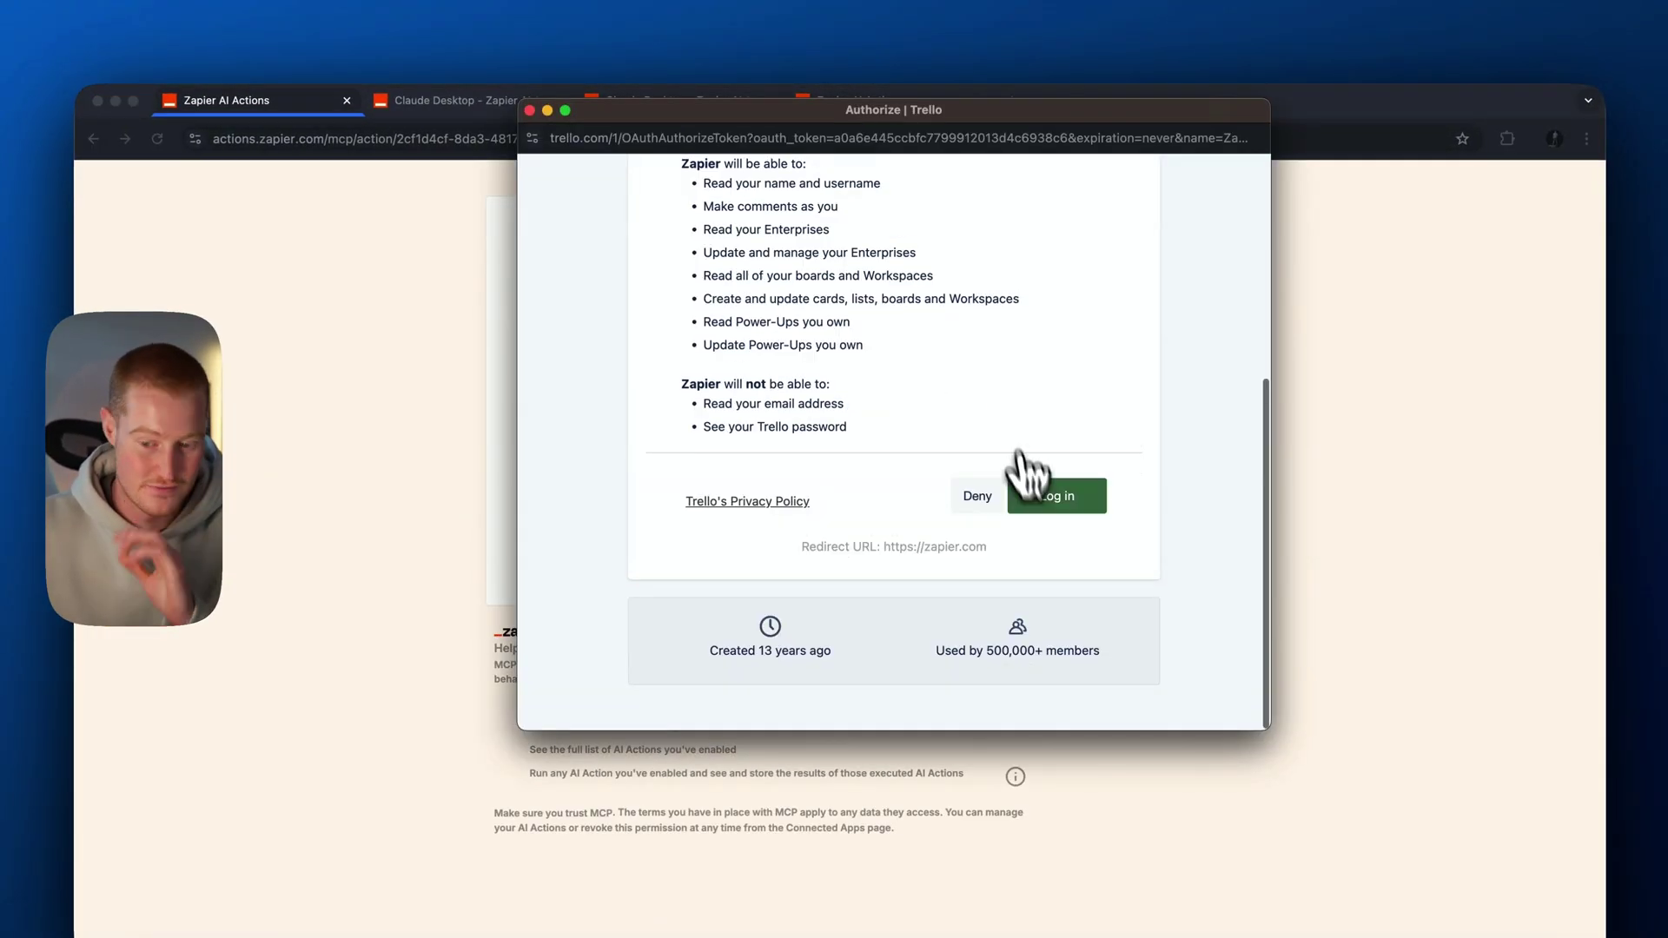
{"action": "left_click", "coordinate": [1076, 497]}
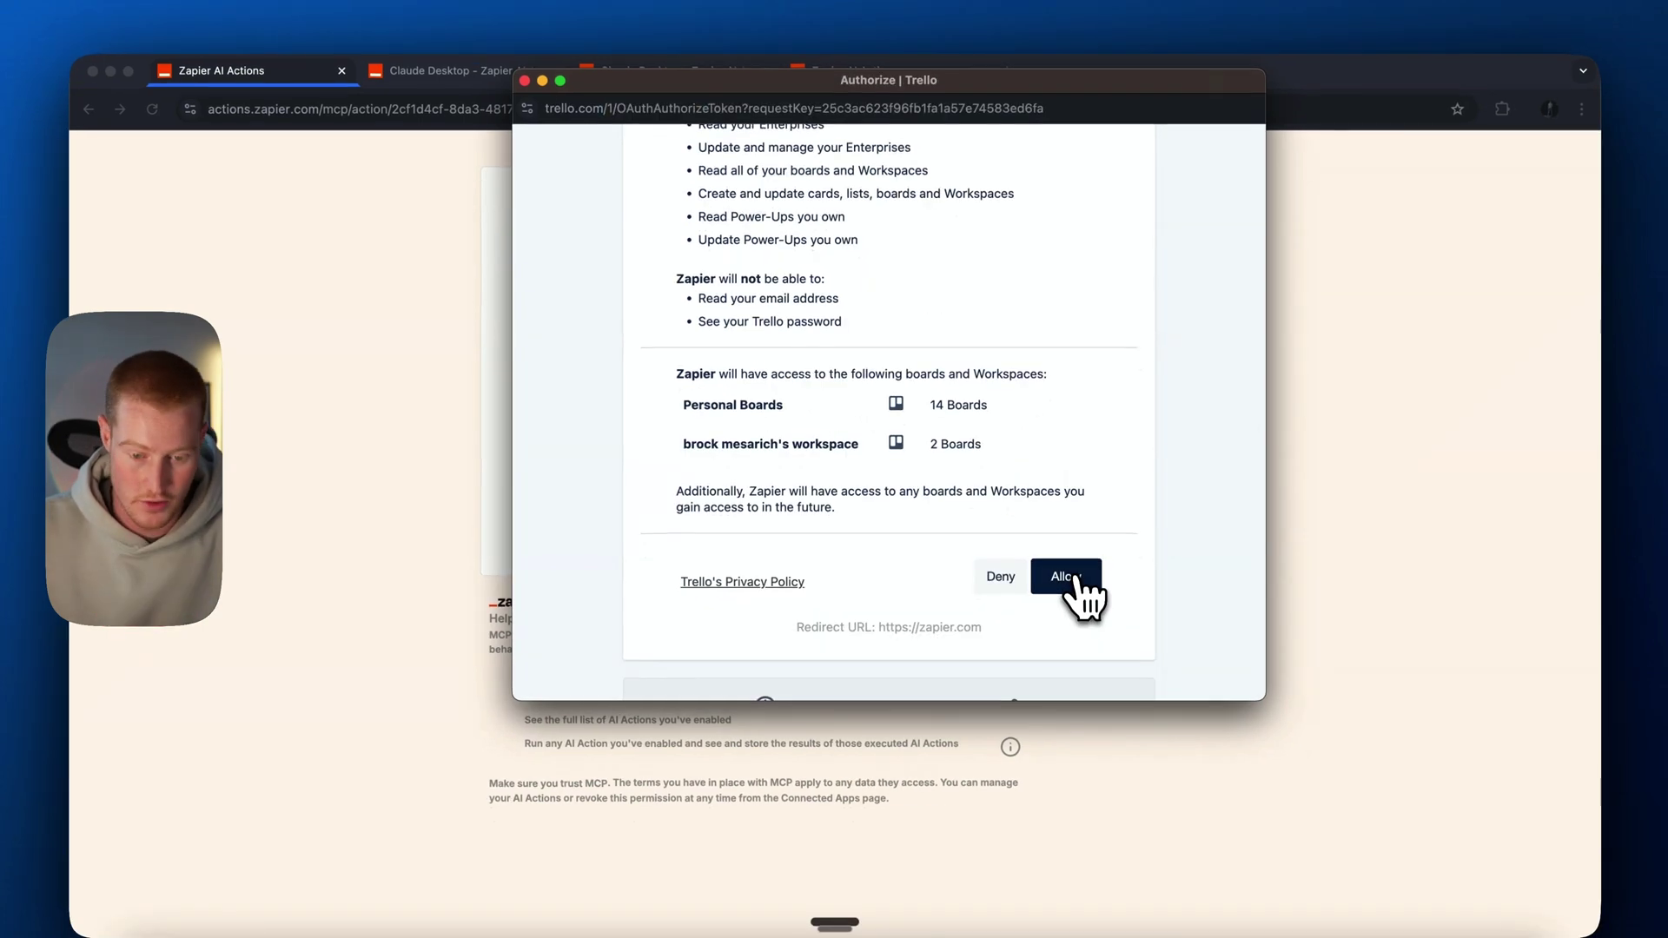
{"action": "left_click", "coordinate": [1071, 575]}
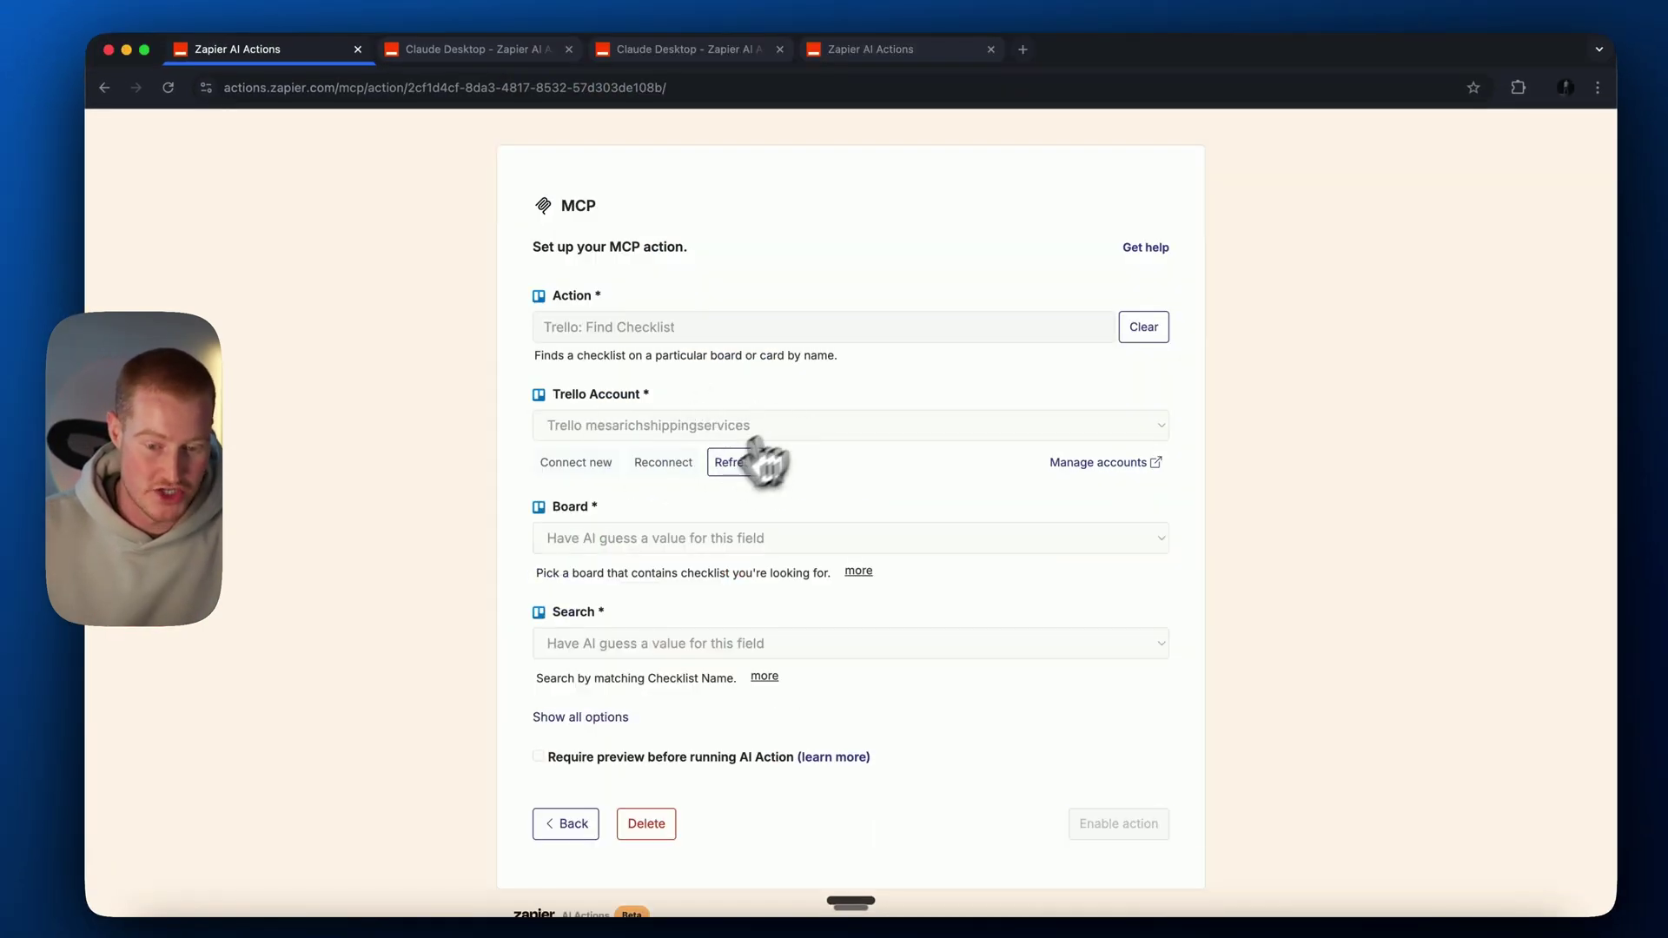
{"action": "scroll", "coordinate": [778, 556], "scroll_direction": "down", "scroll_amount": 3}
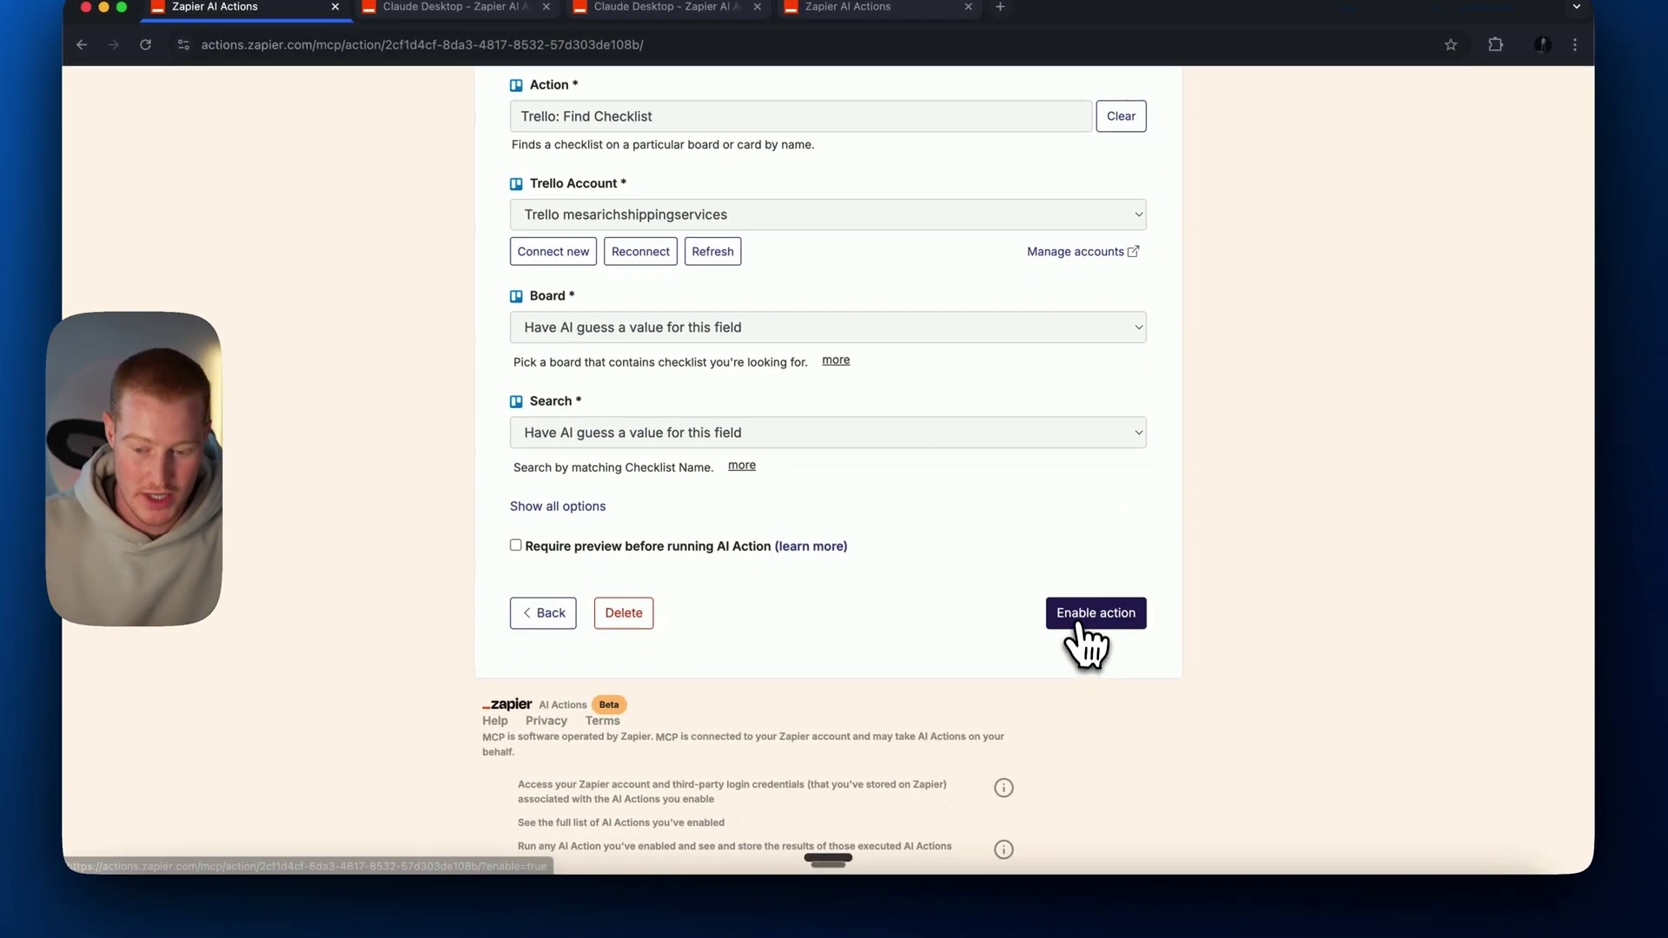
{"action": "left_click", "coordinate": [1103, 661]}
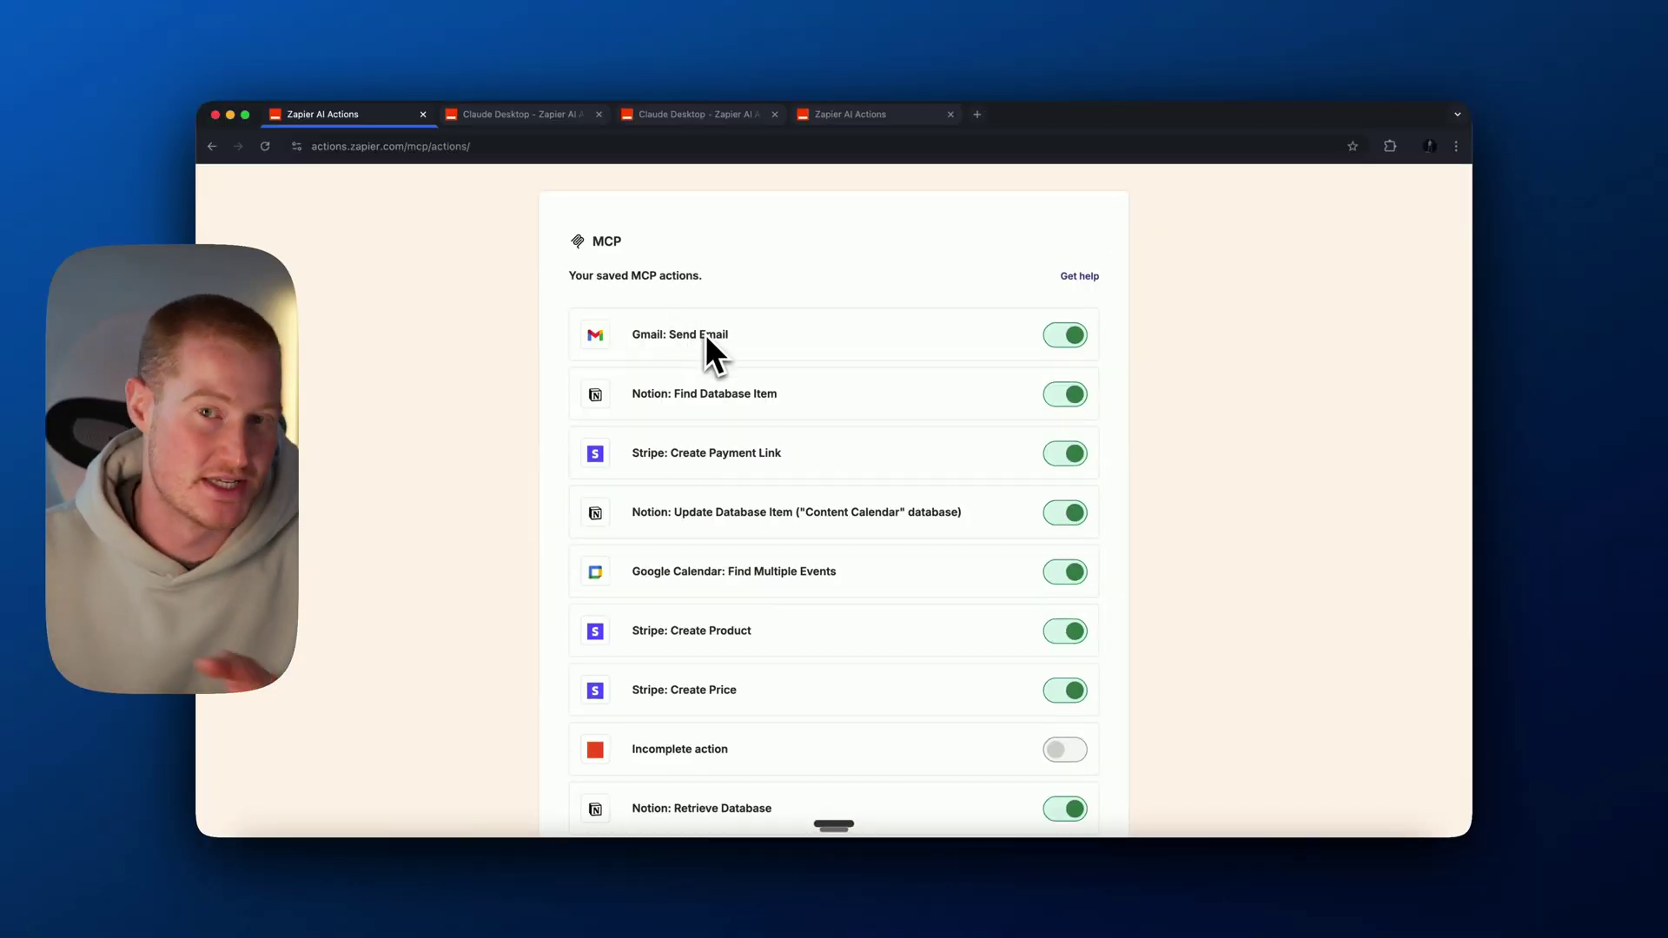
Add another MCP action, search for gmail, choose Gmail: Send Email and review its setup fields
{"action": "scroll", "coordinate": [705, 337], "scroll_direction": "down", "scroll_amount": 10}
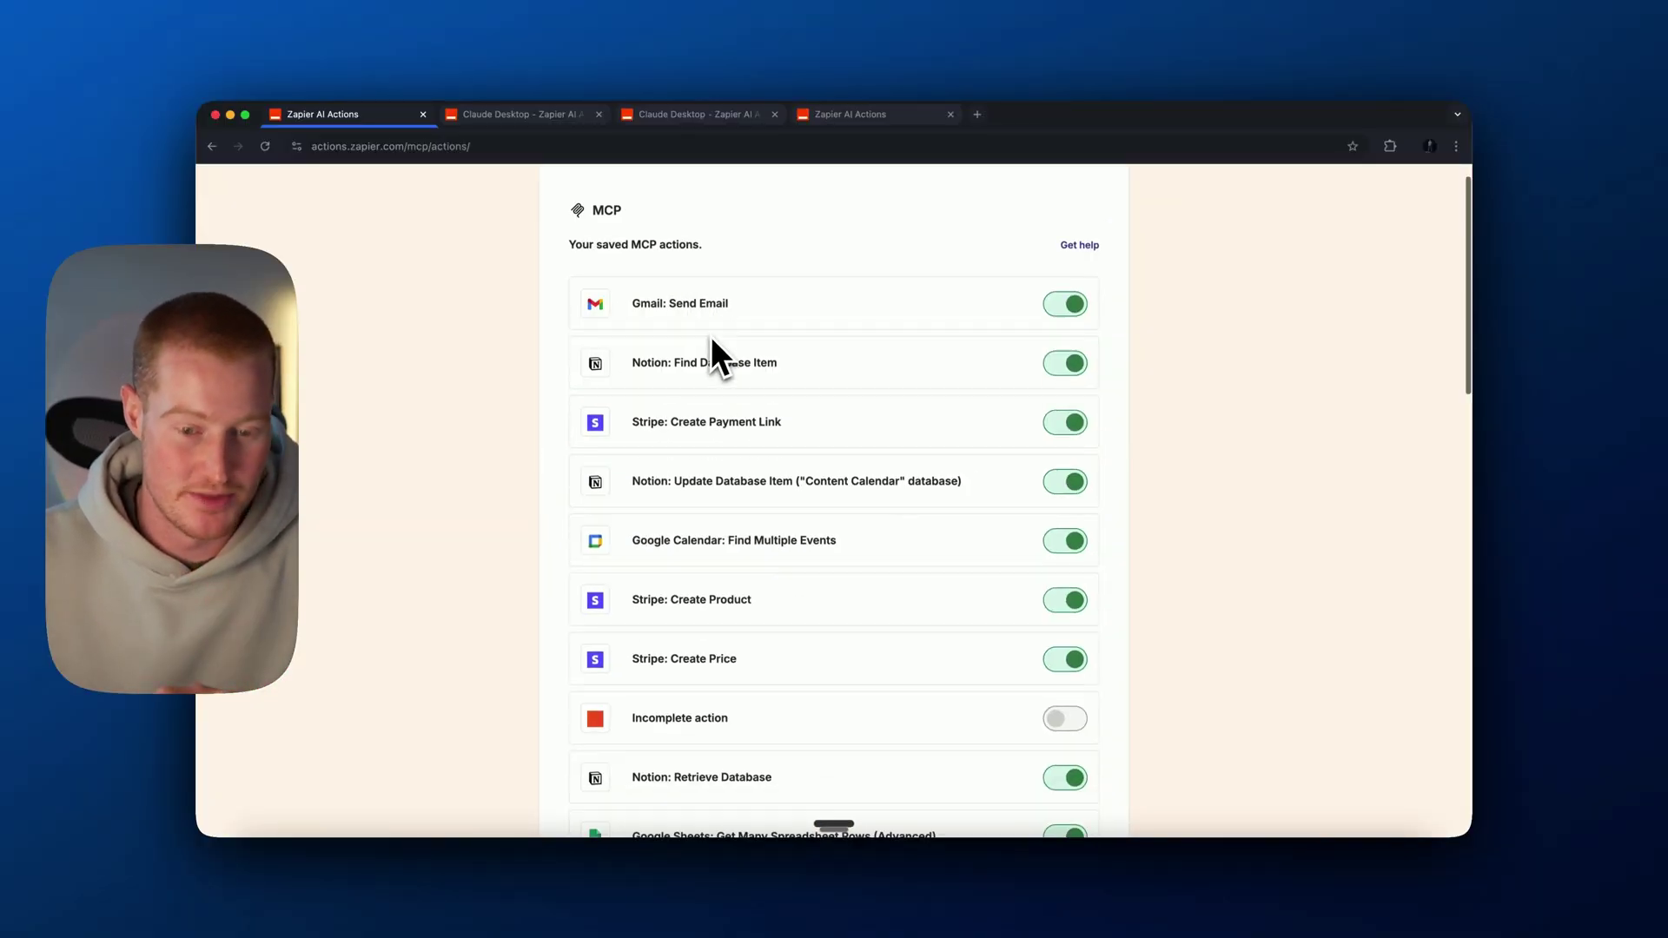
{"action": "left_click", "coordinate": [1045, 571]}
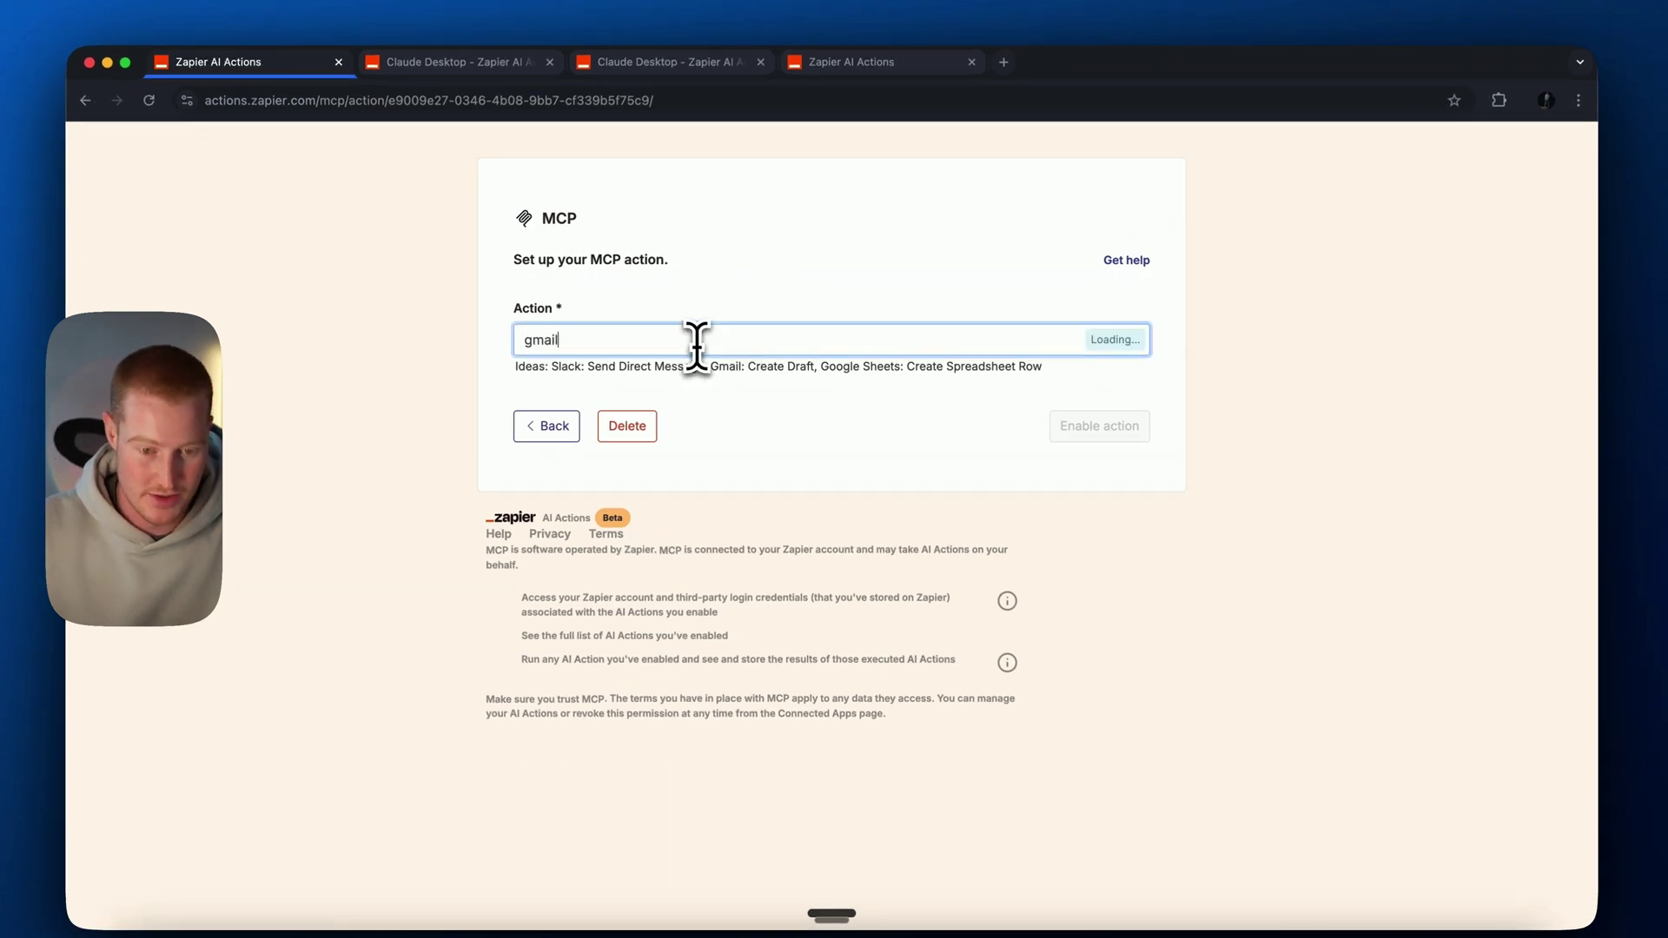
{"action": "type", "text": "gmail"}
{"action": "left_click", "coordinate": [728, 396]}
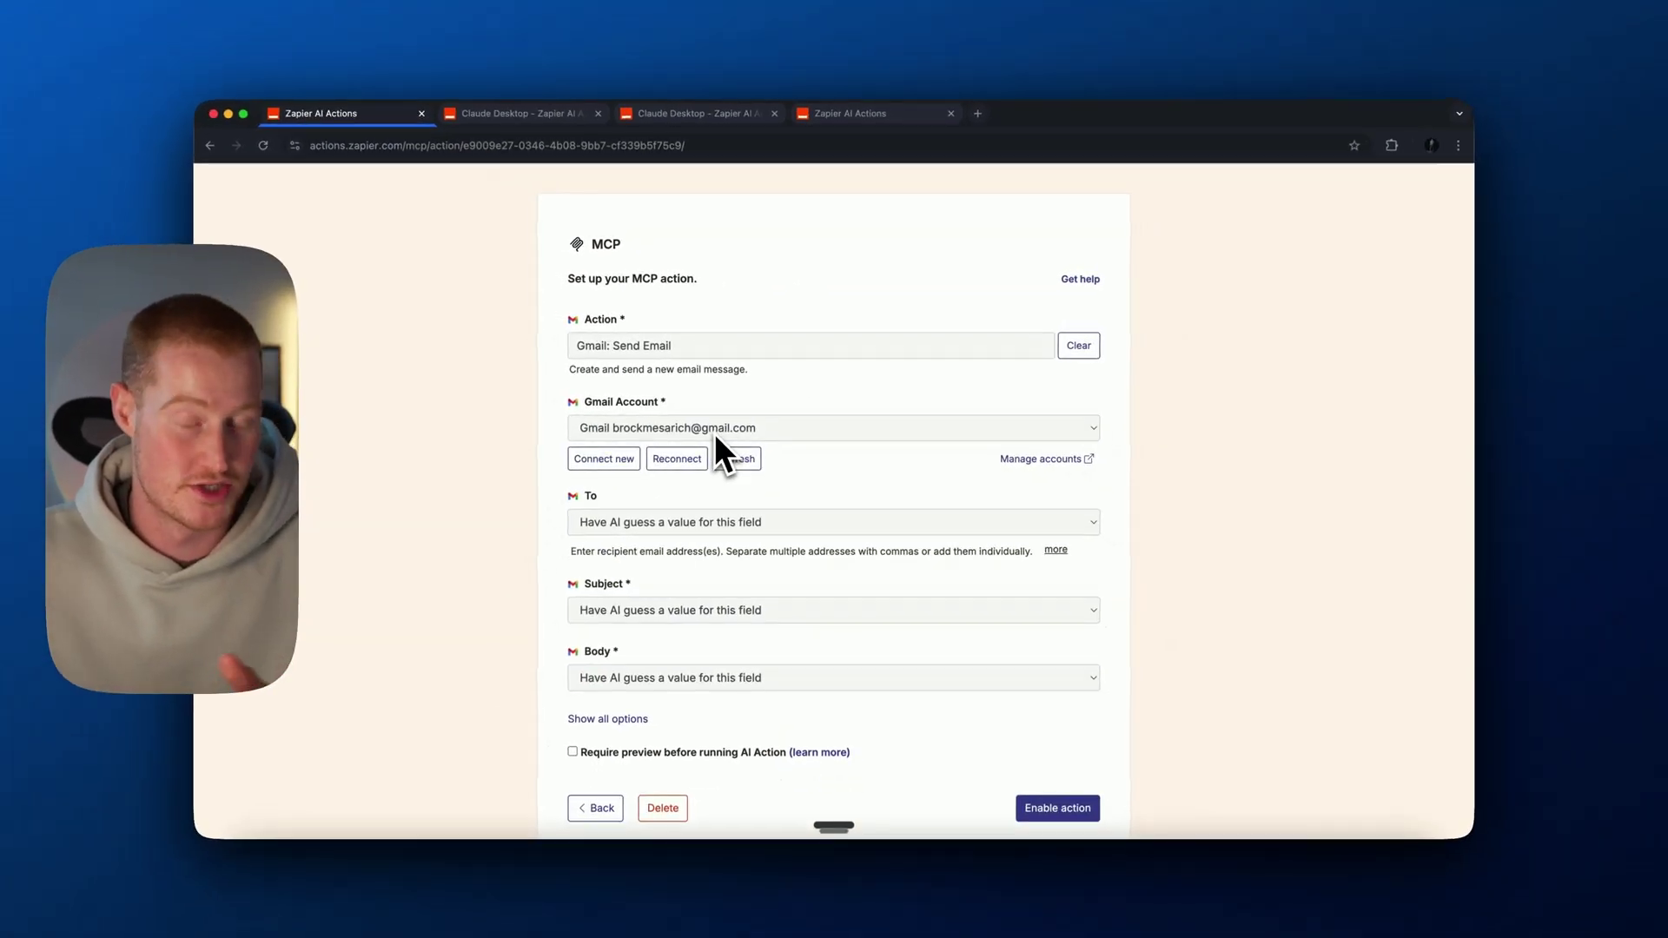
{"action": "scroll", "coordinate": [686, 434], "scroll_direction": "down", "scroll_amount": 2}
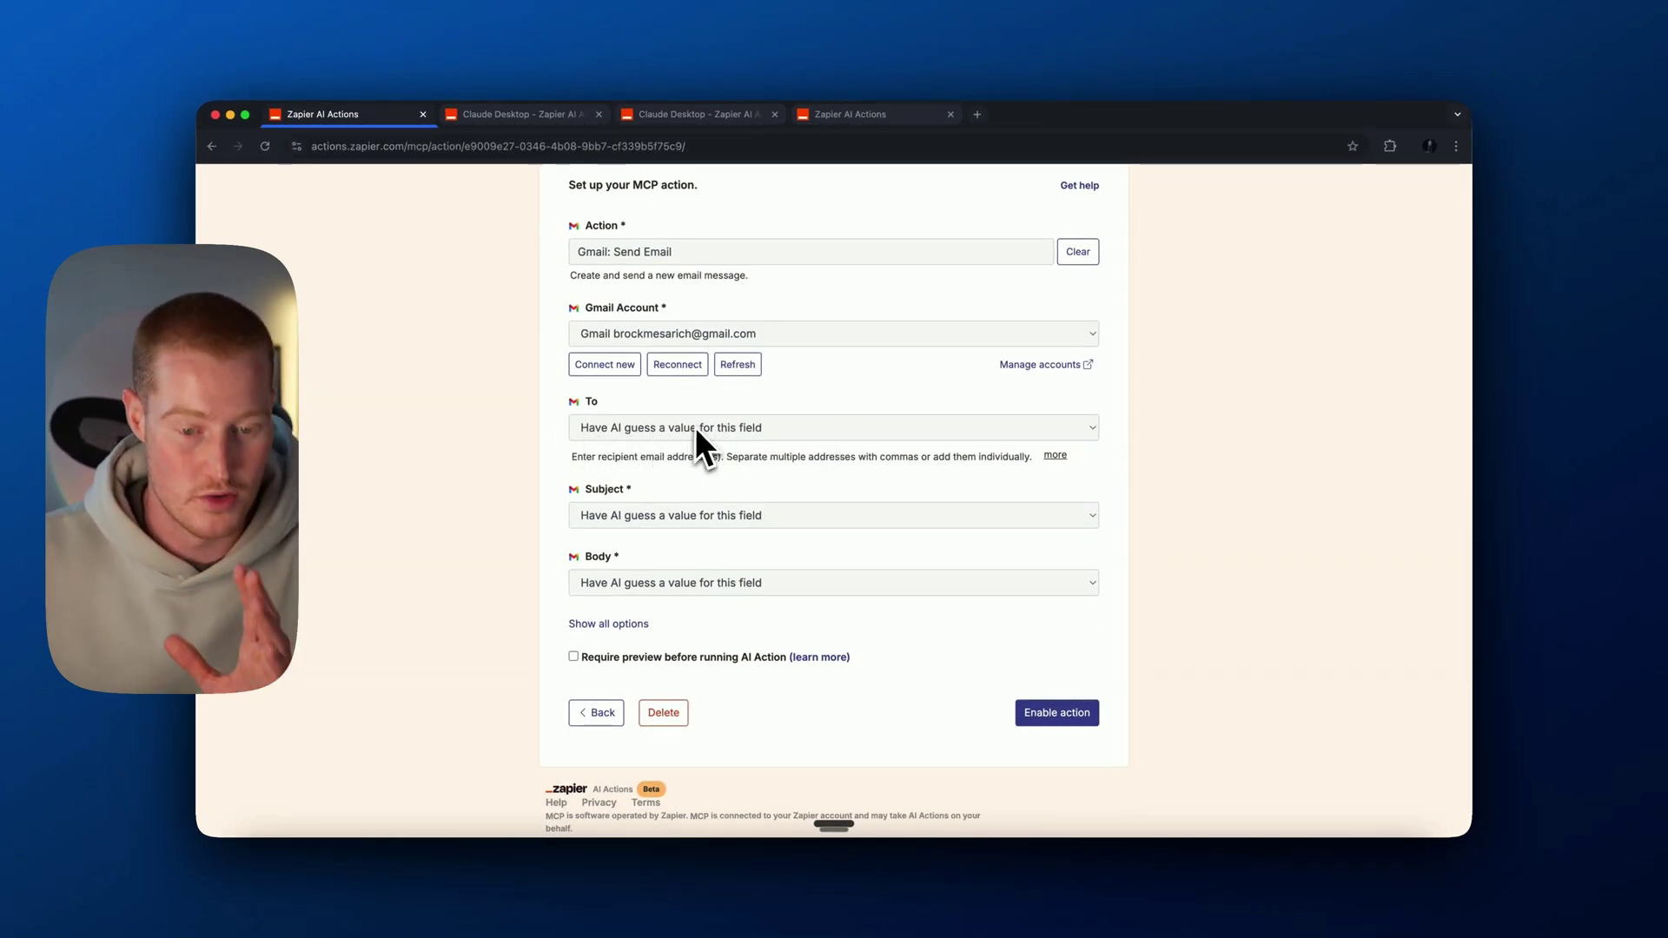
{"action": "scroll", "coordinate": [704, 435], "scroll_direction": "down", "scroll_amount": 1}
{"action": "scroll", "coordinate": [674, 448], "scroll_direction": "down", "scroll_amount": 2}
Try setting a specific value for the Subject field, and return it to having AI guess the value
{"action": "left_click", "coordinate": [709, 371]}
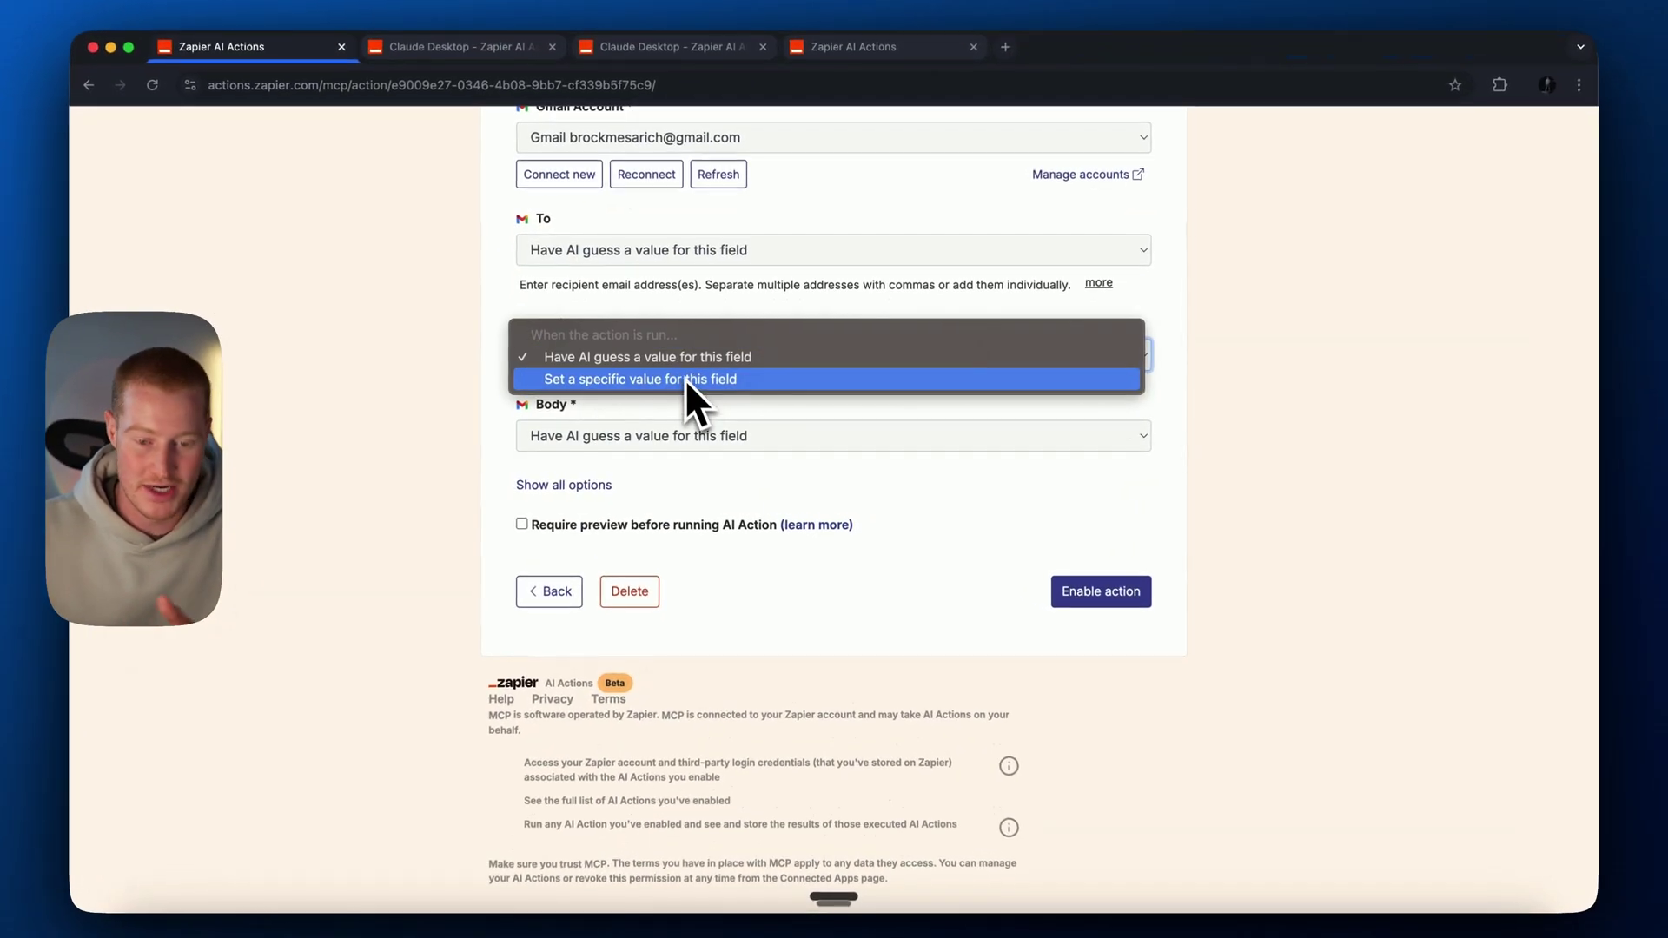
{"action": "left_click", "coordinate": [693, 382]}
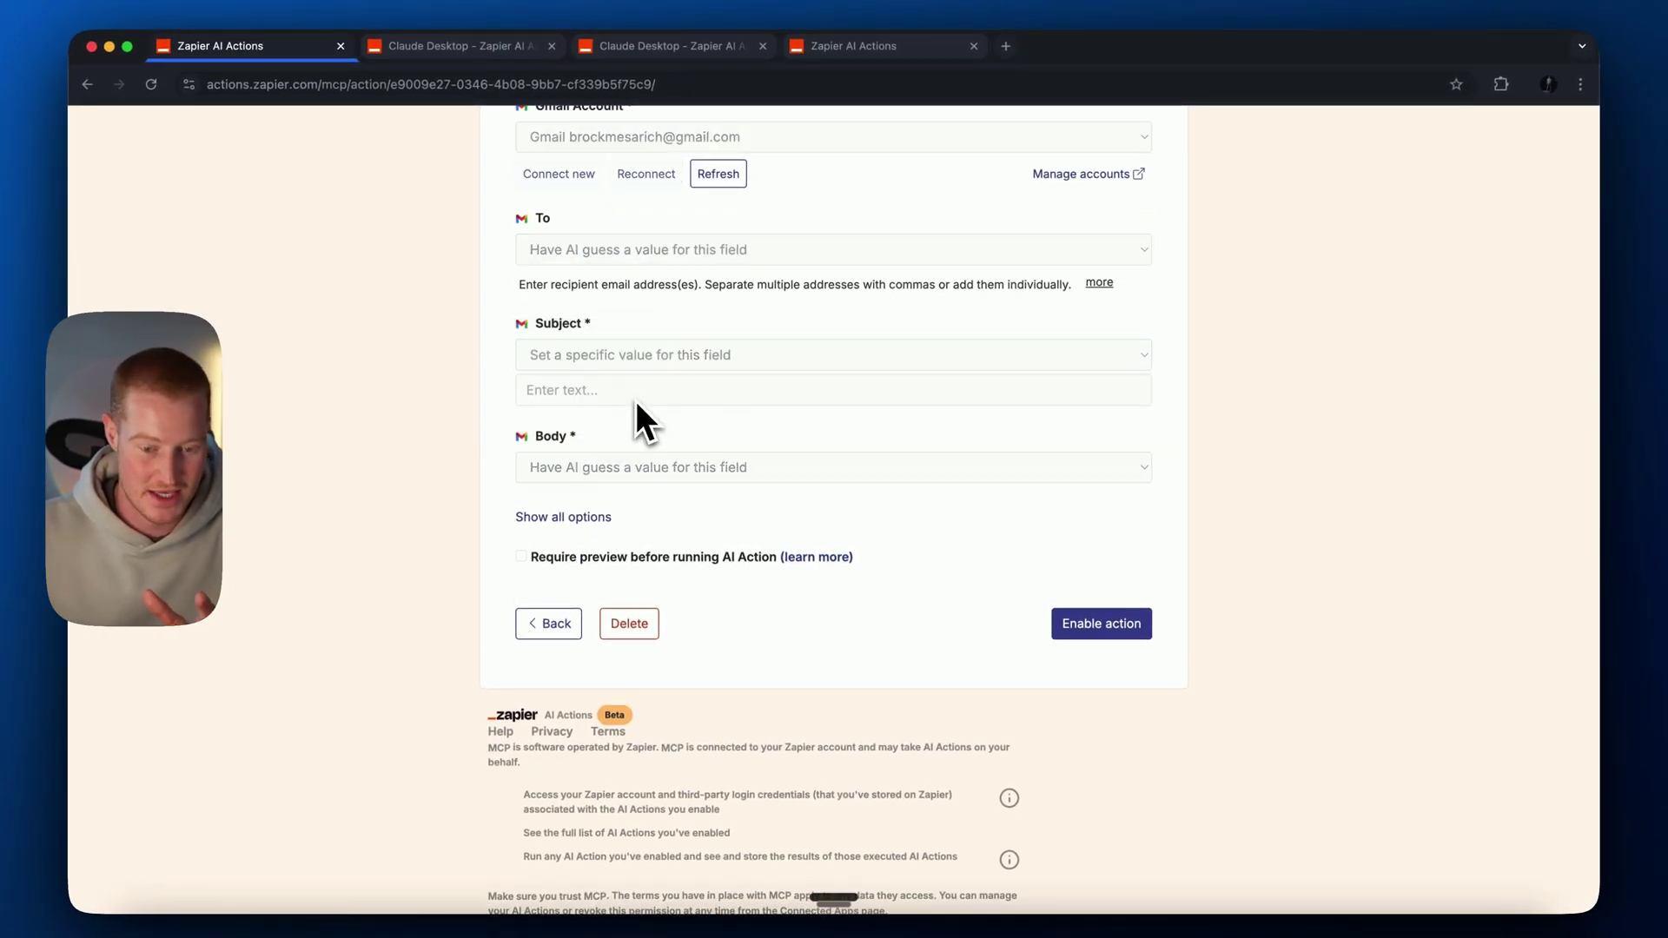
{"action": "left_click", "coordinate": [616, 391]}
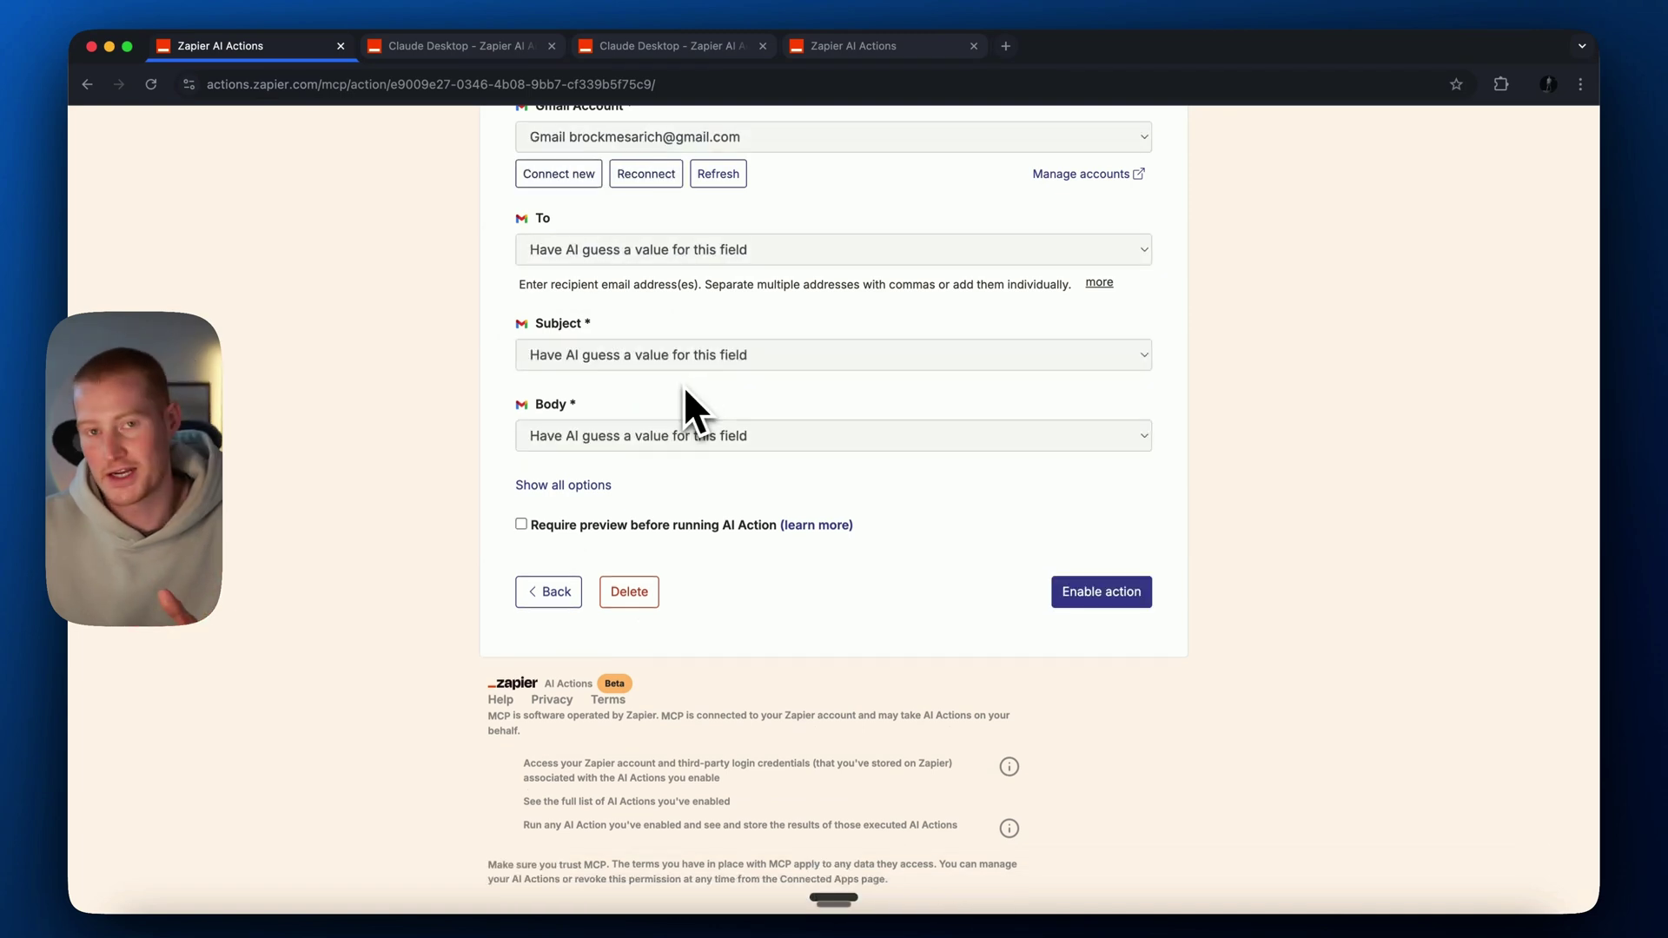
Enable the Gmail: Send Email action and look through the list of saved MCP actions
{"action": "left_click", "coordinate": [1102, 592]}
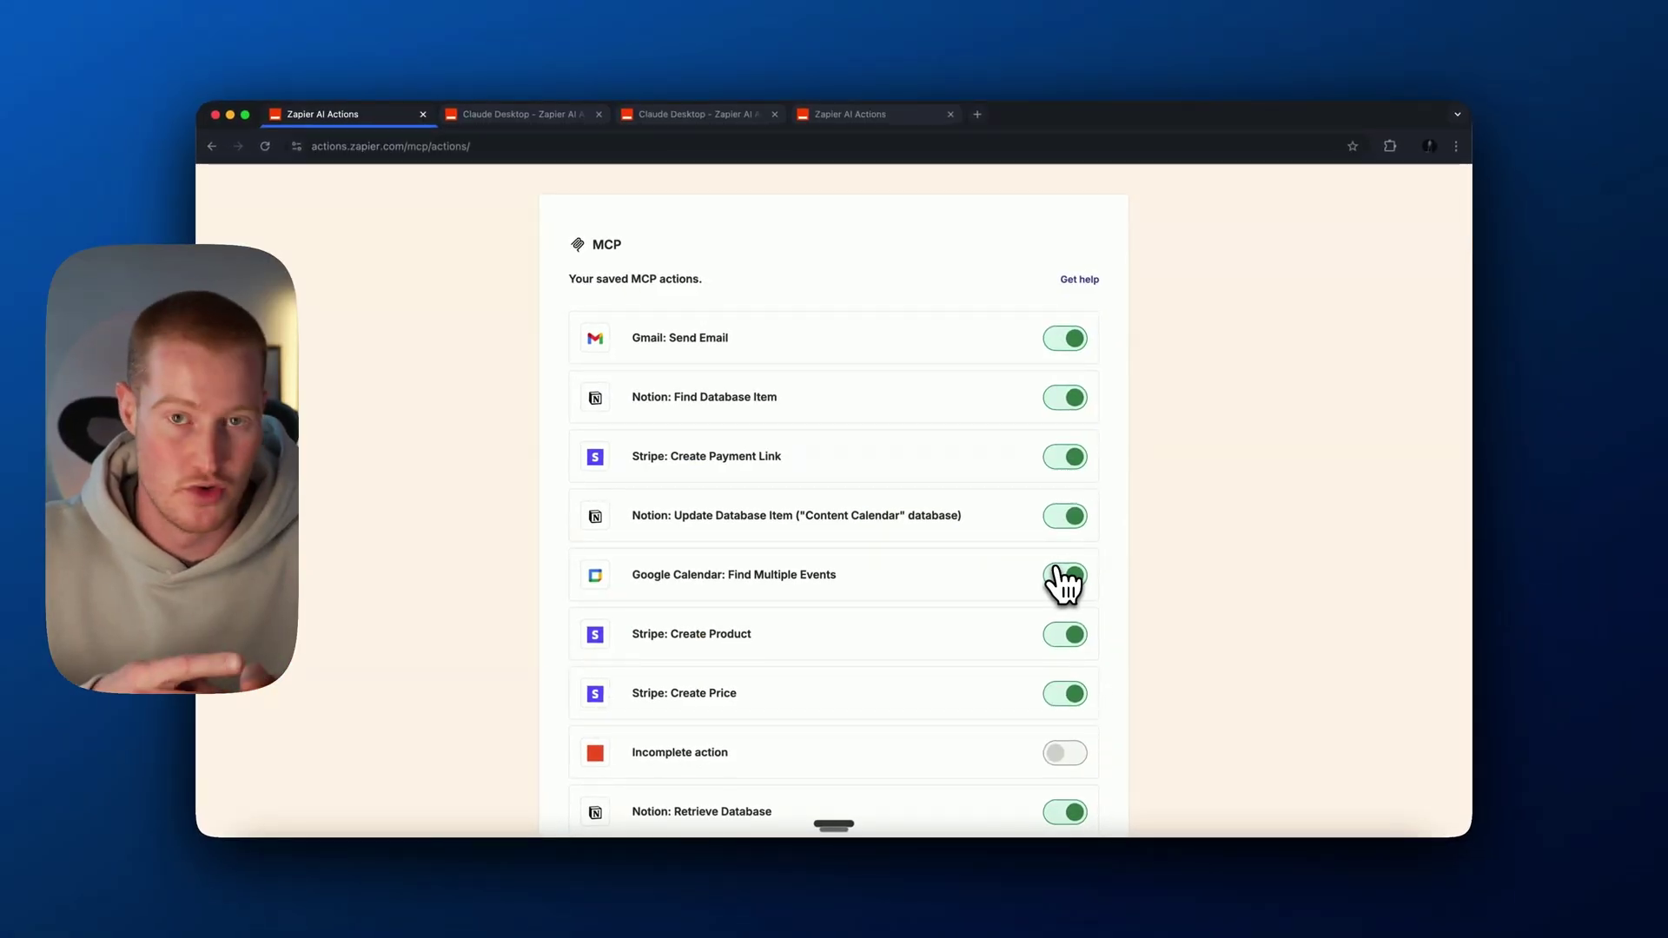
{"action": "scroll", "coordinate": [920, 618], "scroll_direction": "down", "scroll_amount": 5}
{"action": "scroll", "coordinate": [921, 615], "scroll_direction": "up", "scroll_amount": 5}
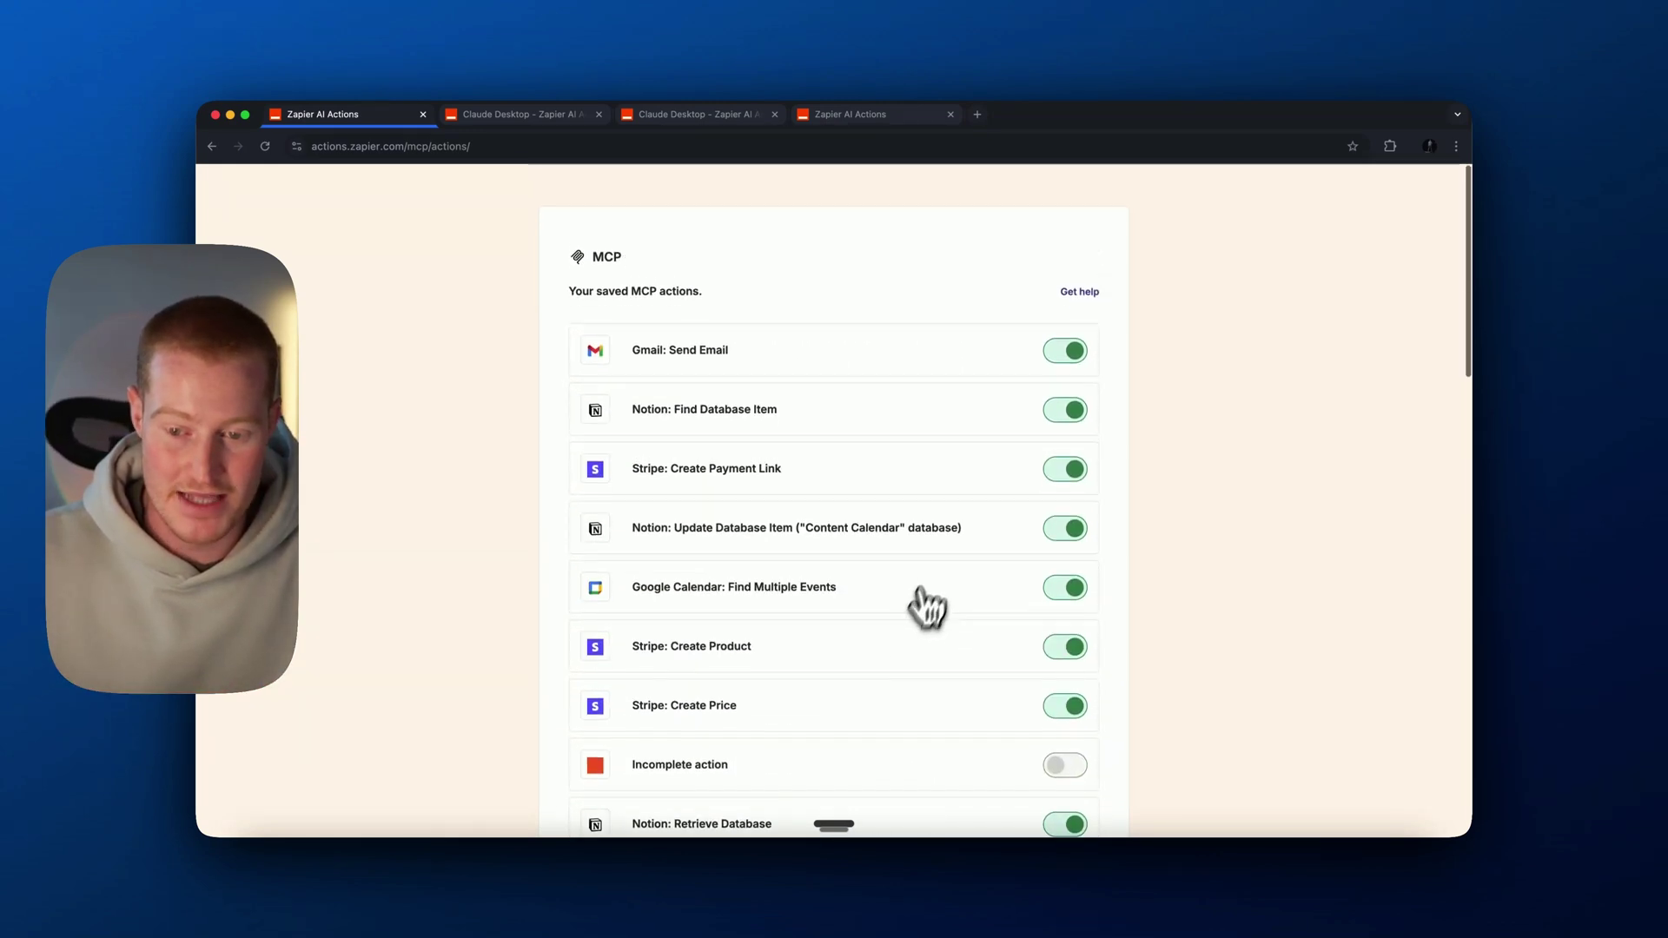
{"action": "scroll", "coordinate": [860, 365], "scroll_direction": "down", "scroll_amount": 15}
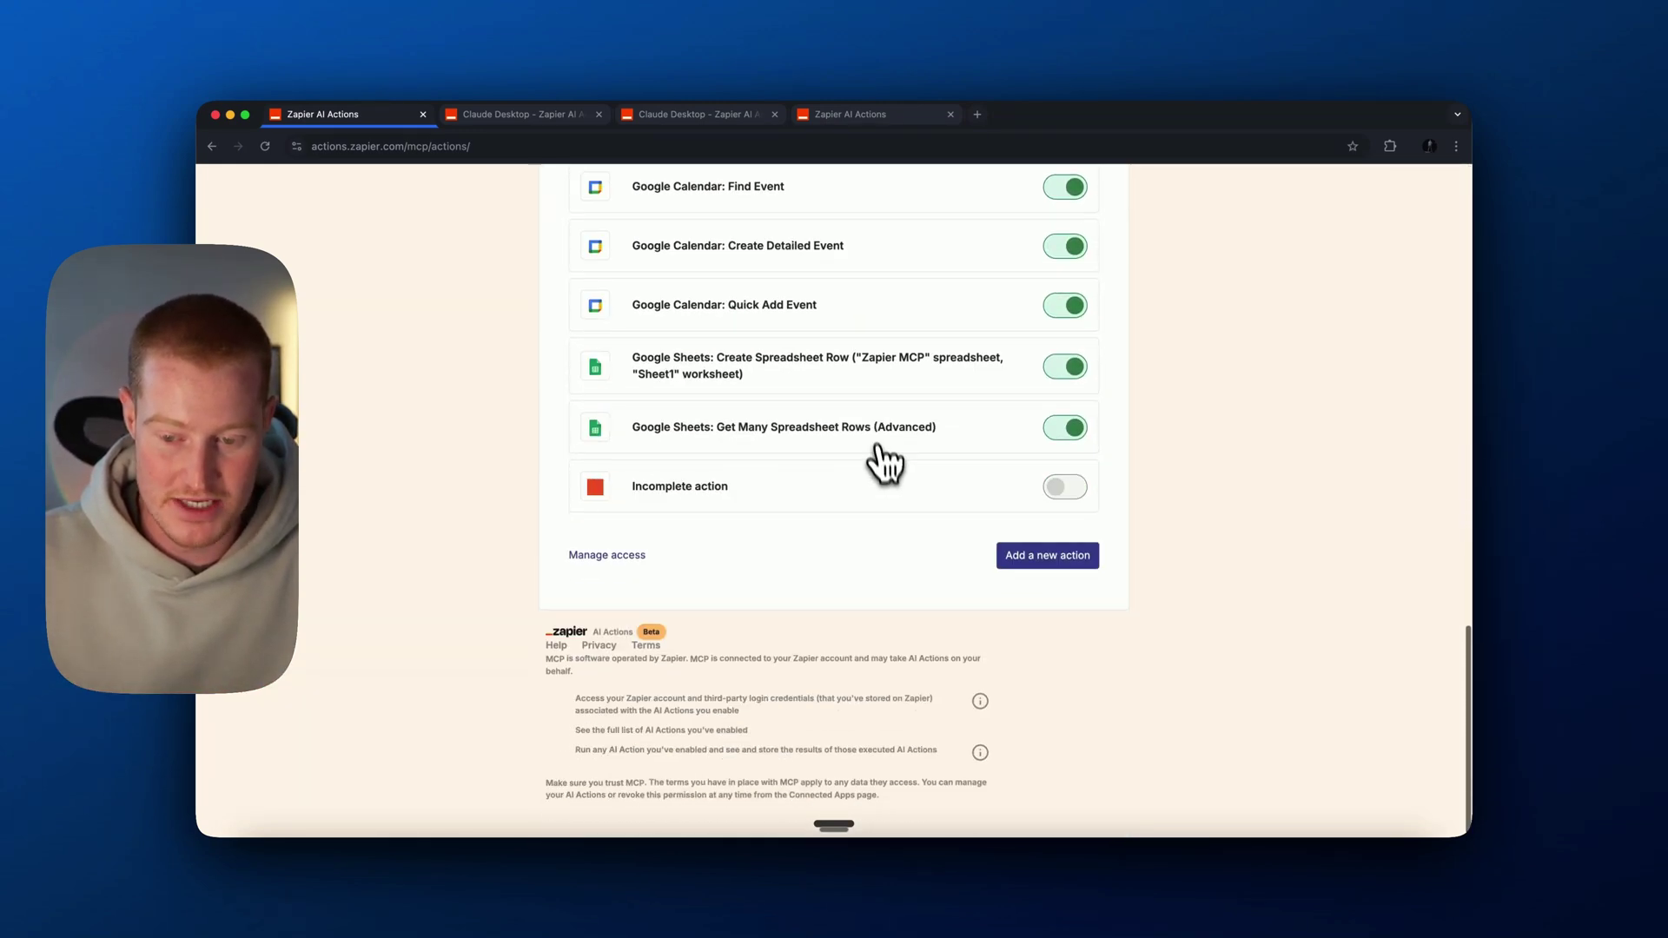
{"action": "scroll", "coordinate": [882, 469], "scroll_direction": "up", "scroll_amount": 6}
{"action": "scroll", "coordinate": [899, 491], "scroll_direction": "up", "scroll_amount": 10}
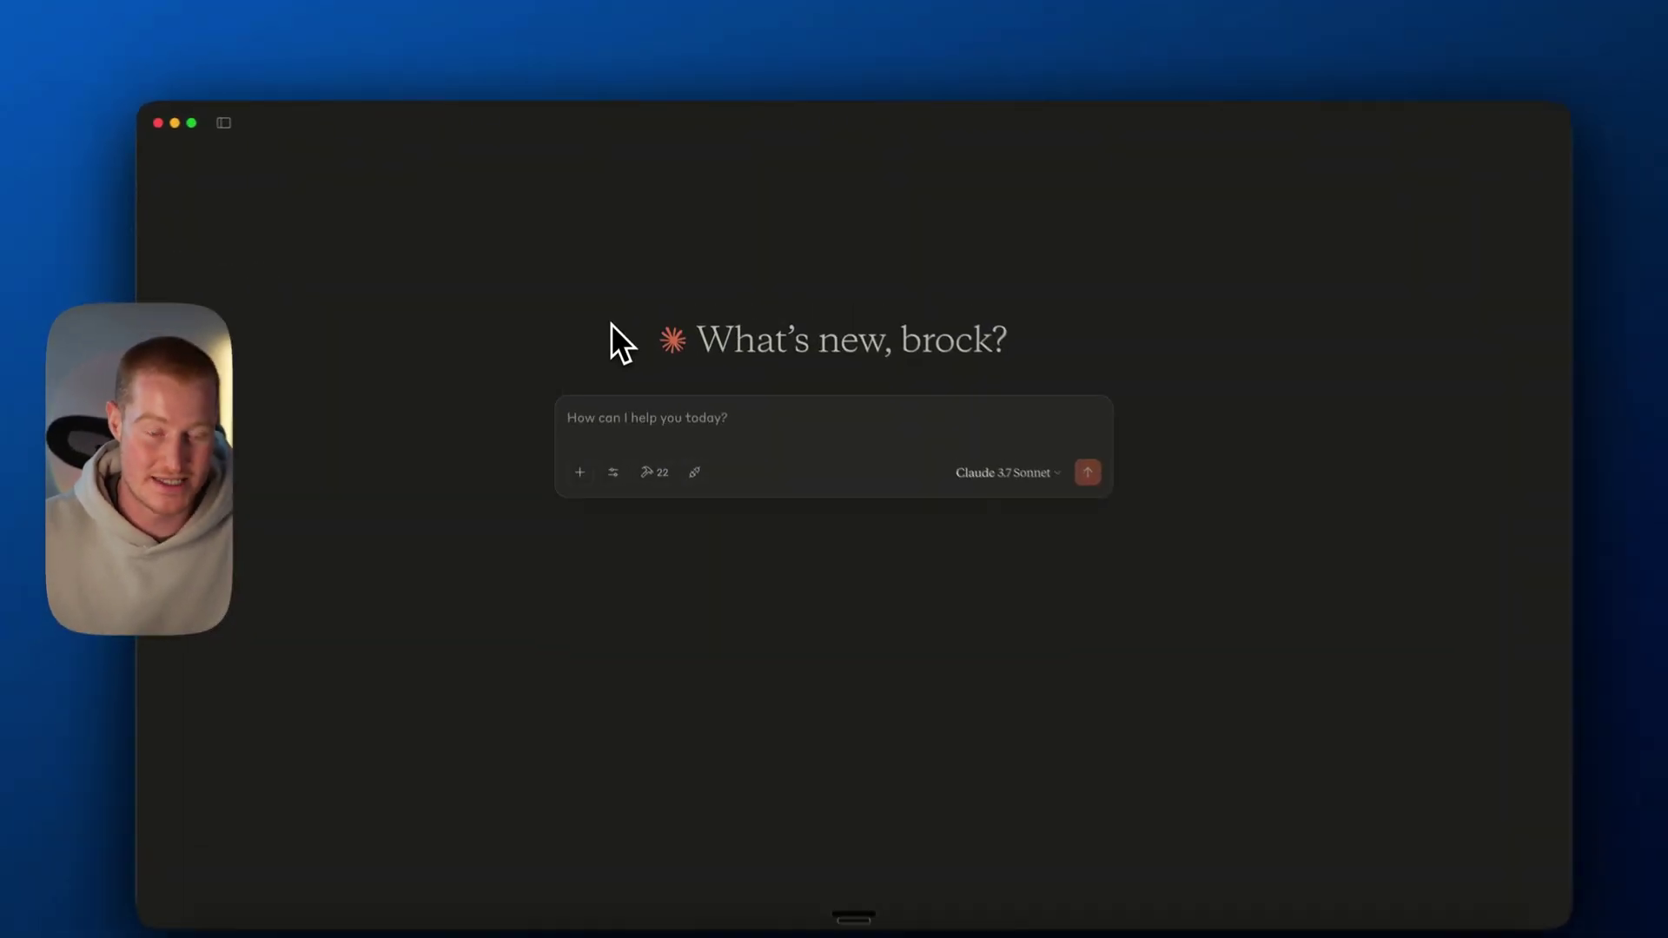
Switch to Claude and open claude_desktop_config.json from the developer settings to view the Zapier MCP server URL
{"action": "left_click", "coordinate": [176, 144]}
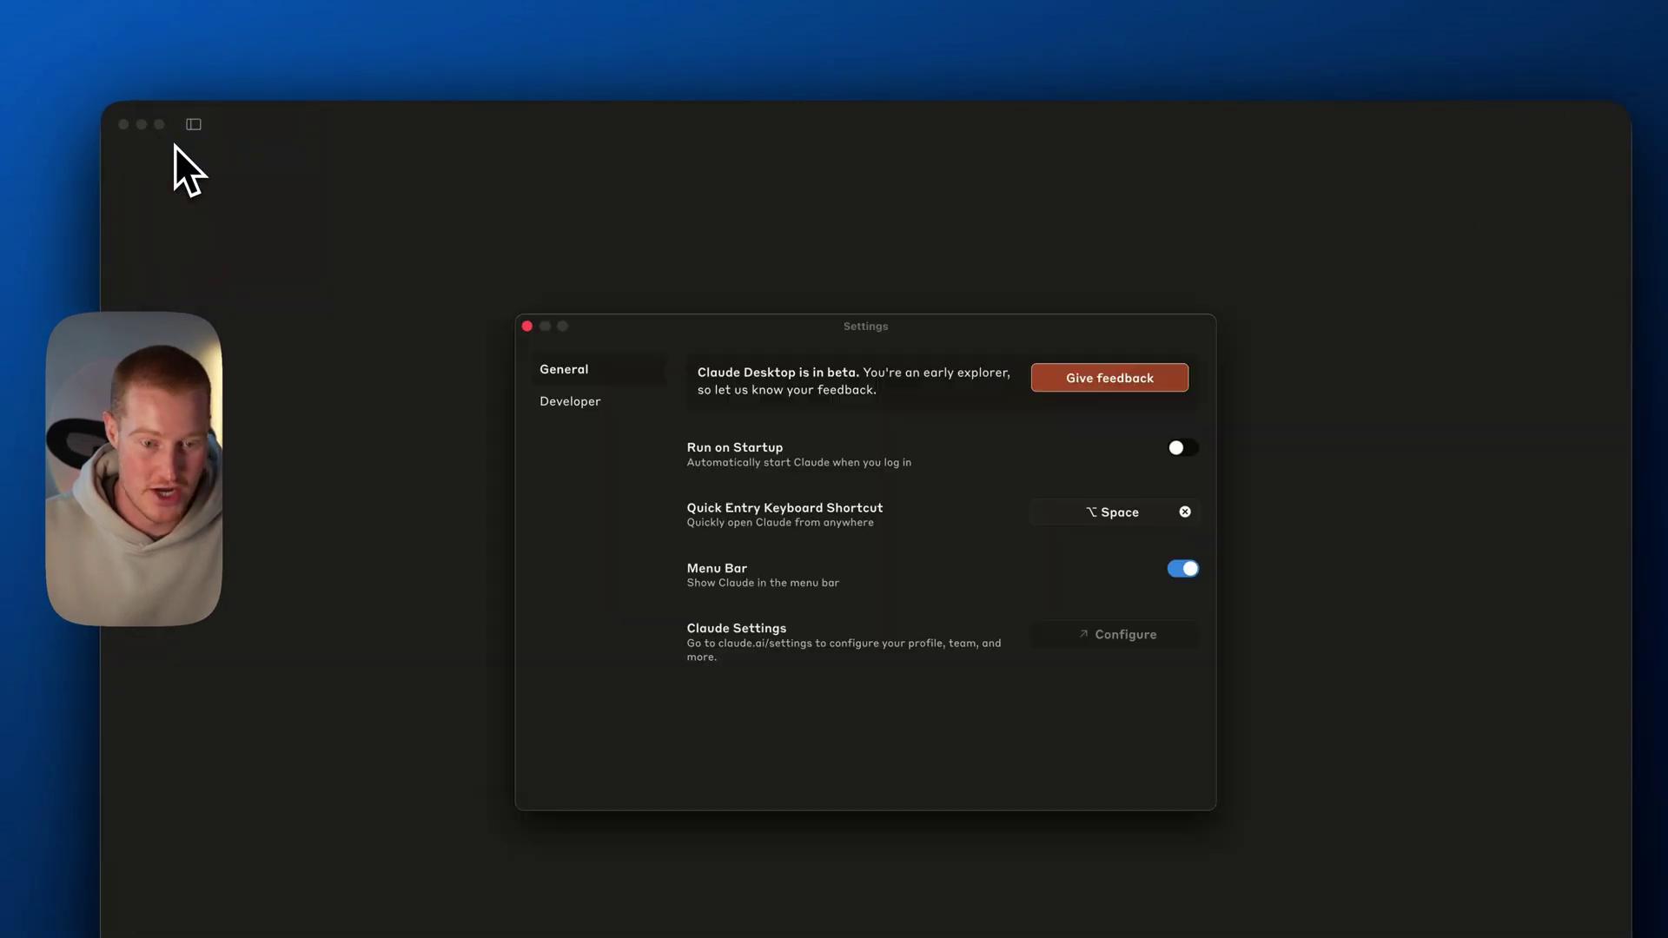
{"action": "left_click", "coordinate": [600, 398]}
{"action": "left_click", "coordinate": [743, 763]}
{"action": "double_click", "coordinate": [831, 339]}
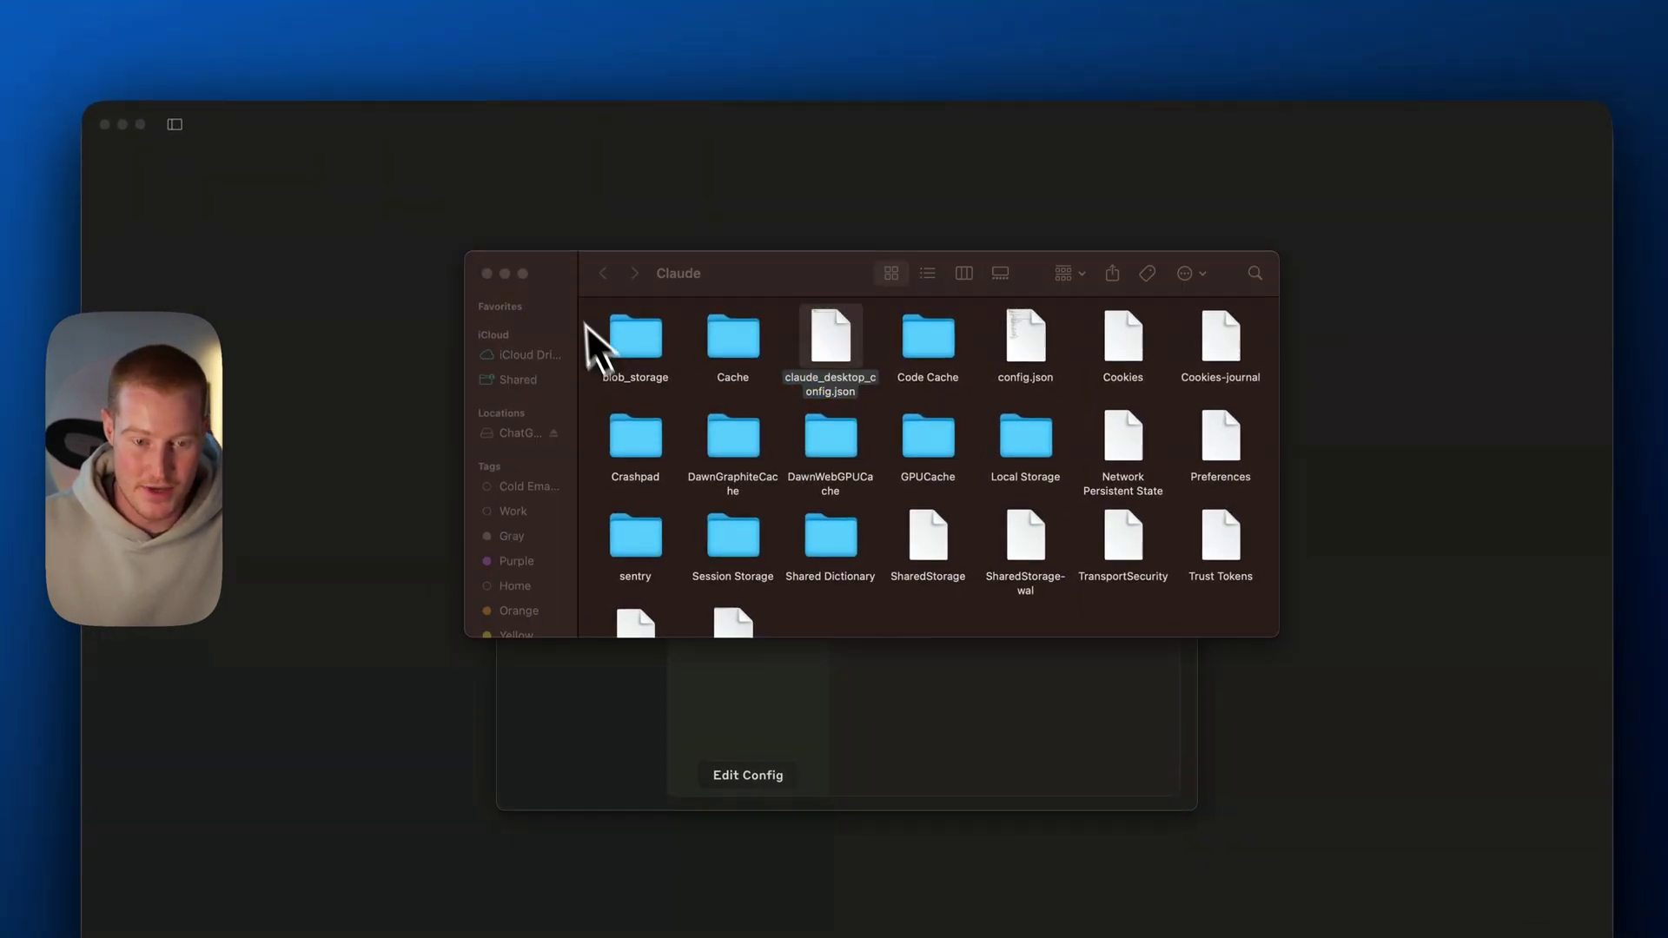
{"action": "left_click", "coordinate": [624, 287]}
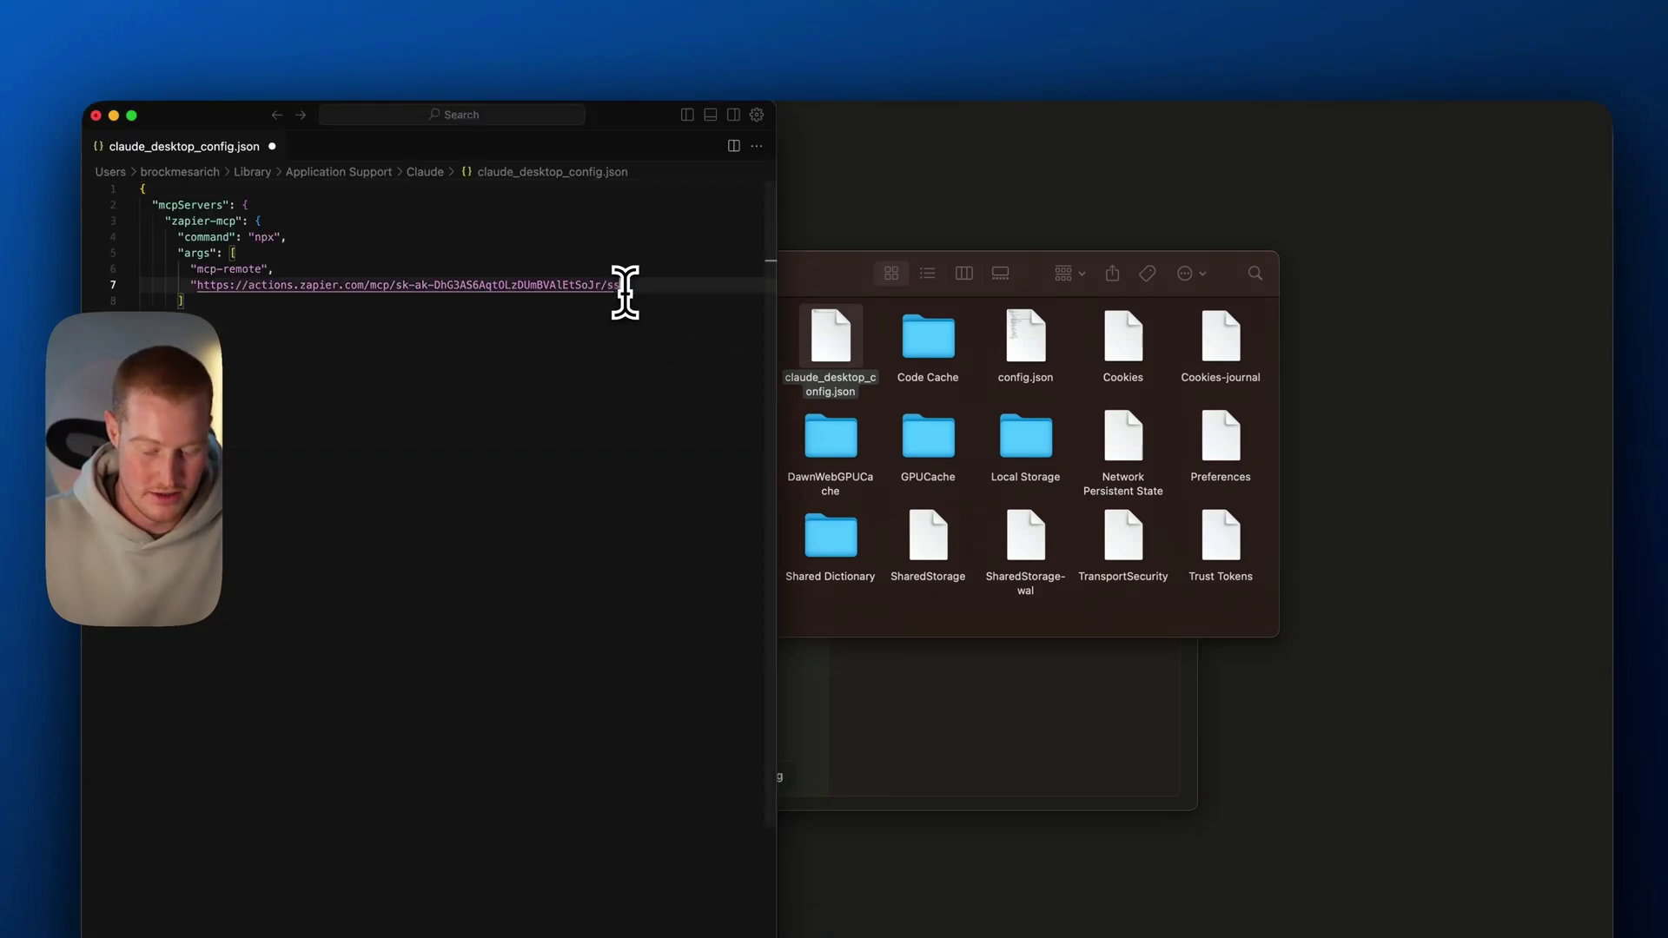
Close the claude_desktop_config.json file, the Claude folder window and the Settings window
{"action": "key", "text": "super+w"}
{"action": "left_click", "coordinate": [454, 600]}
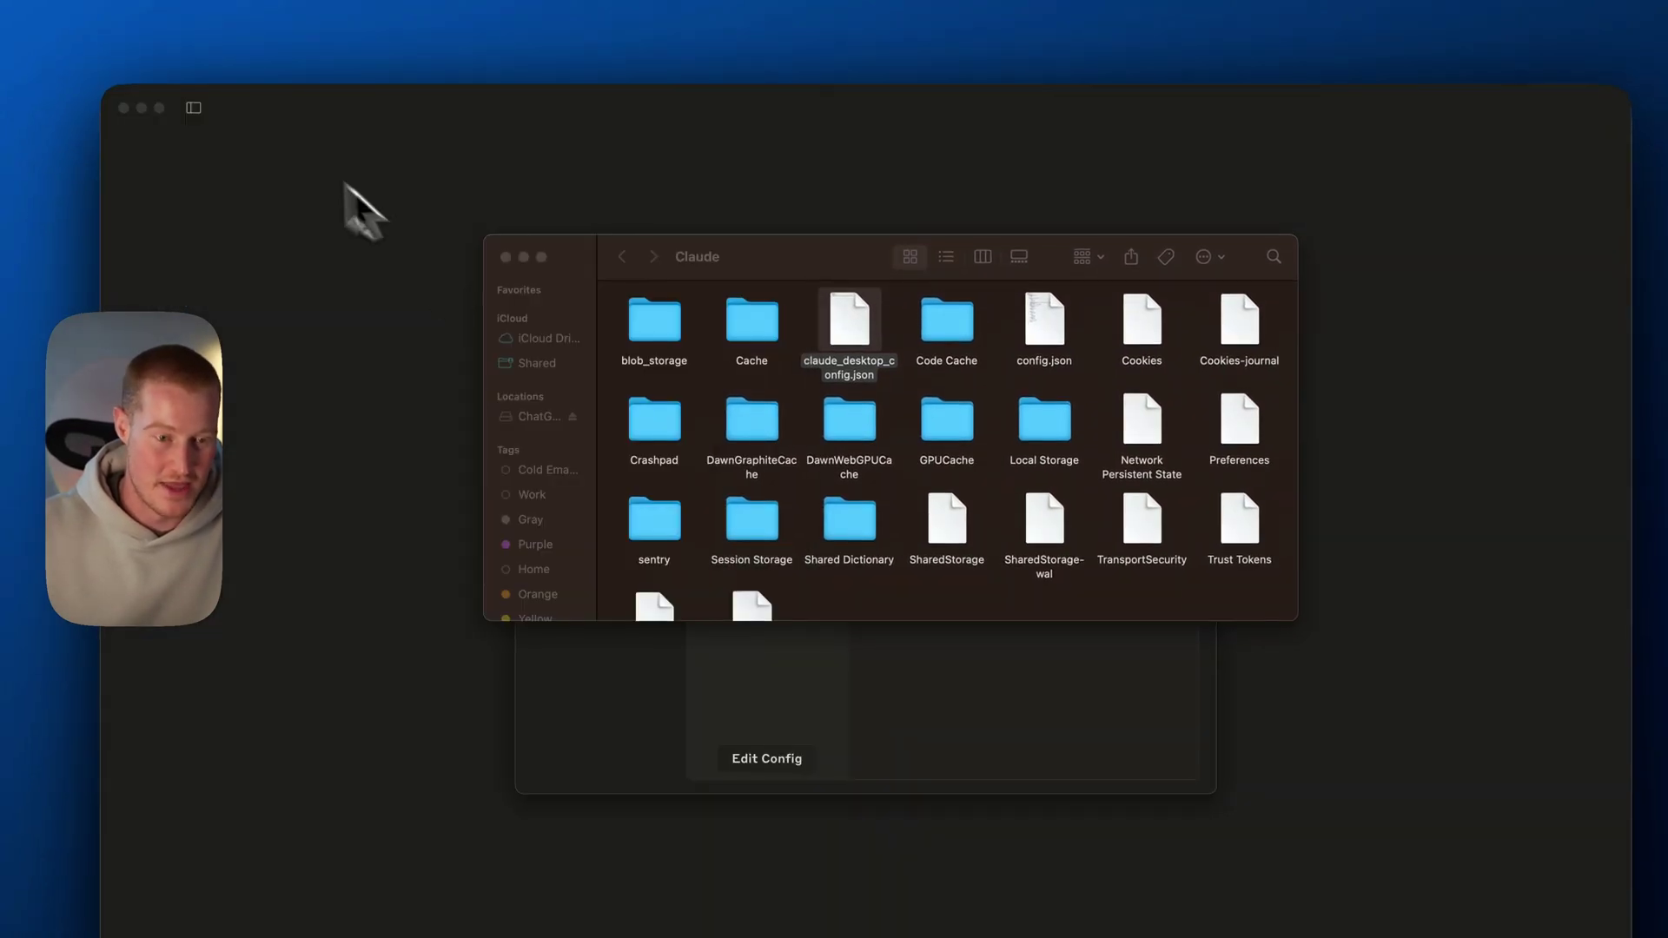
{"action": "left_click", "coordinate": [505, 257]}
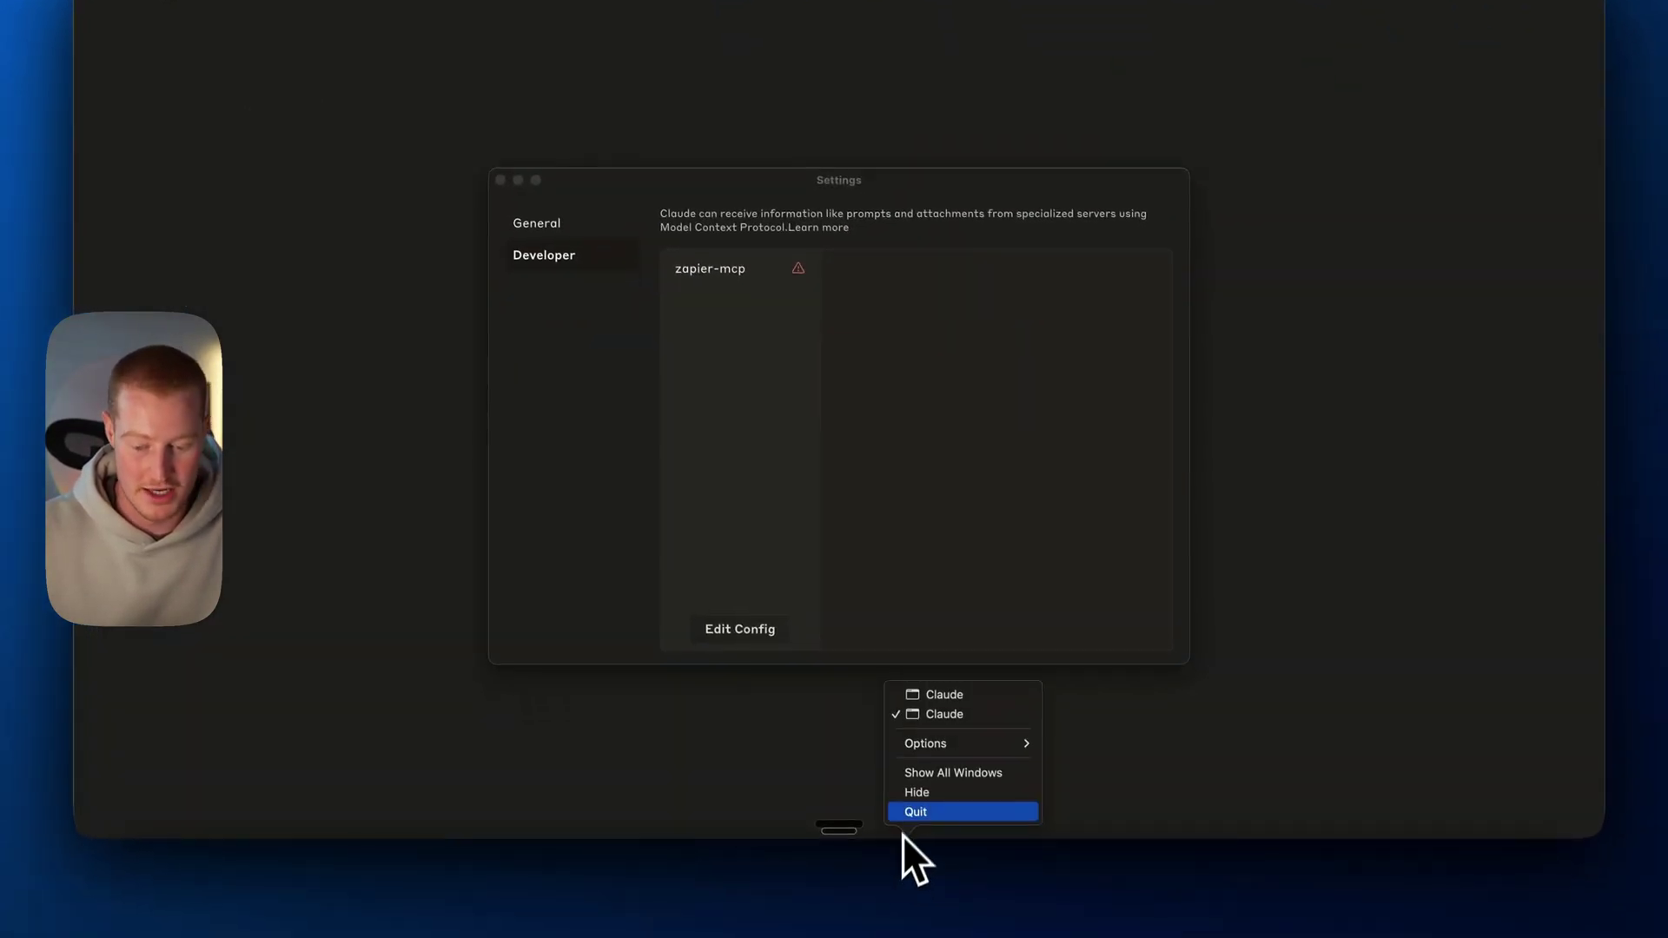
{"action": "left_click", "coordinate": [501, 180]}
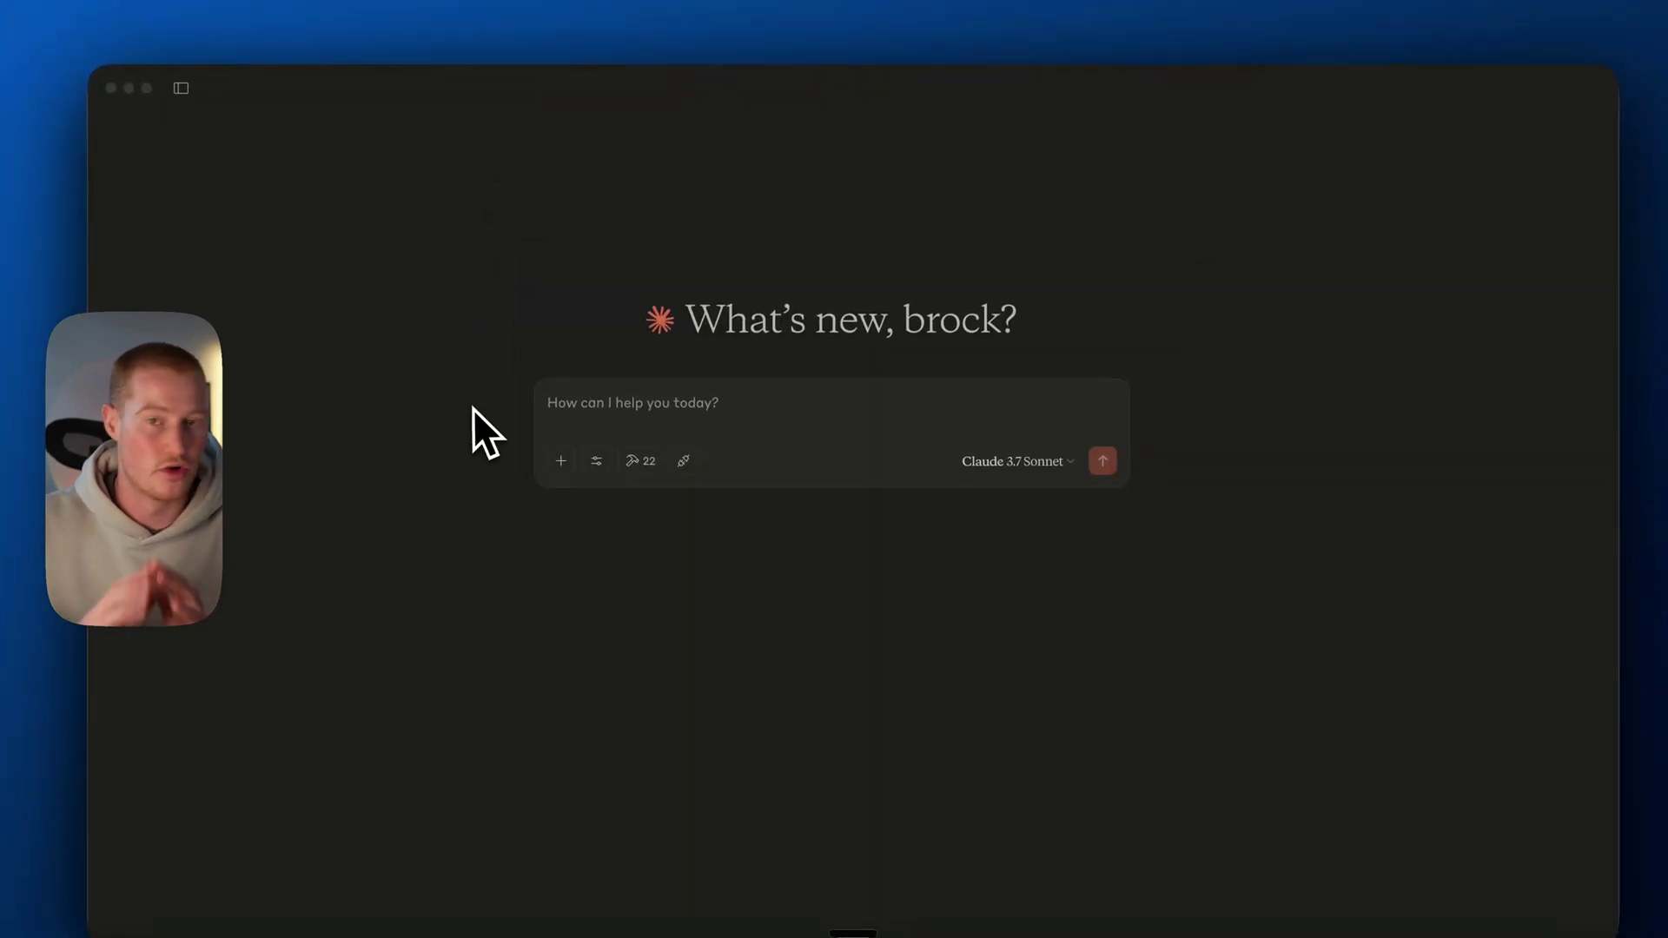
Review the list of MCP tools available in Claude and close it
{"action": "left_click", "coordinate": [665, 435]}
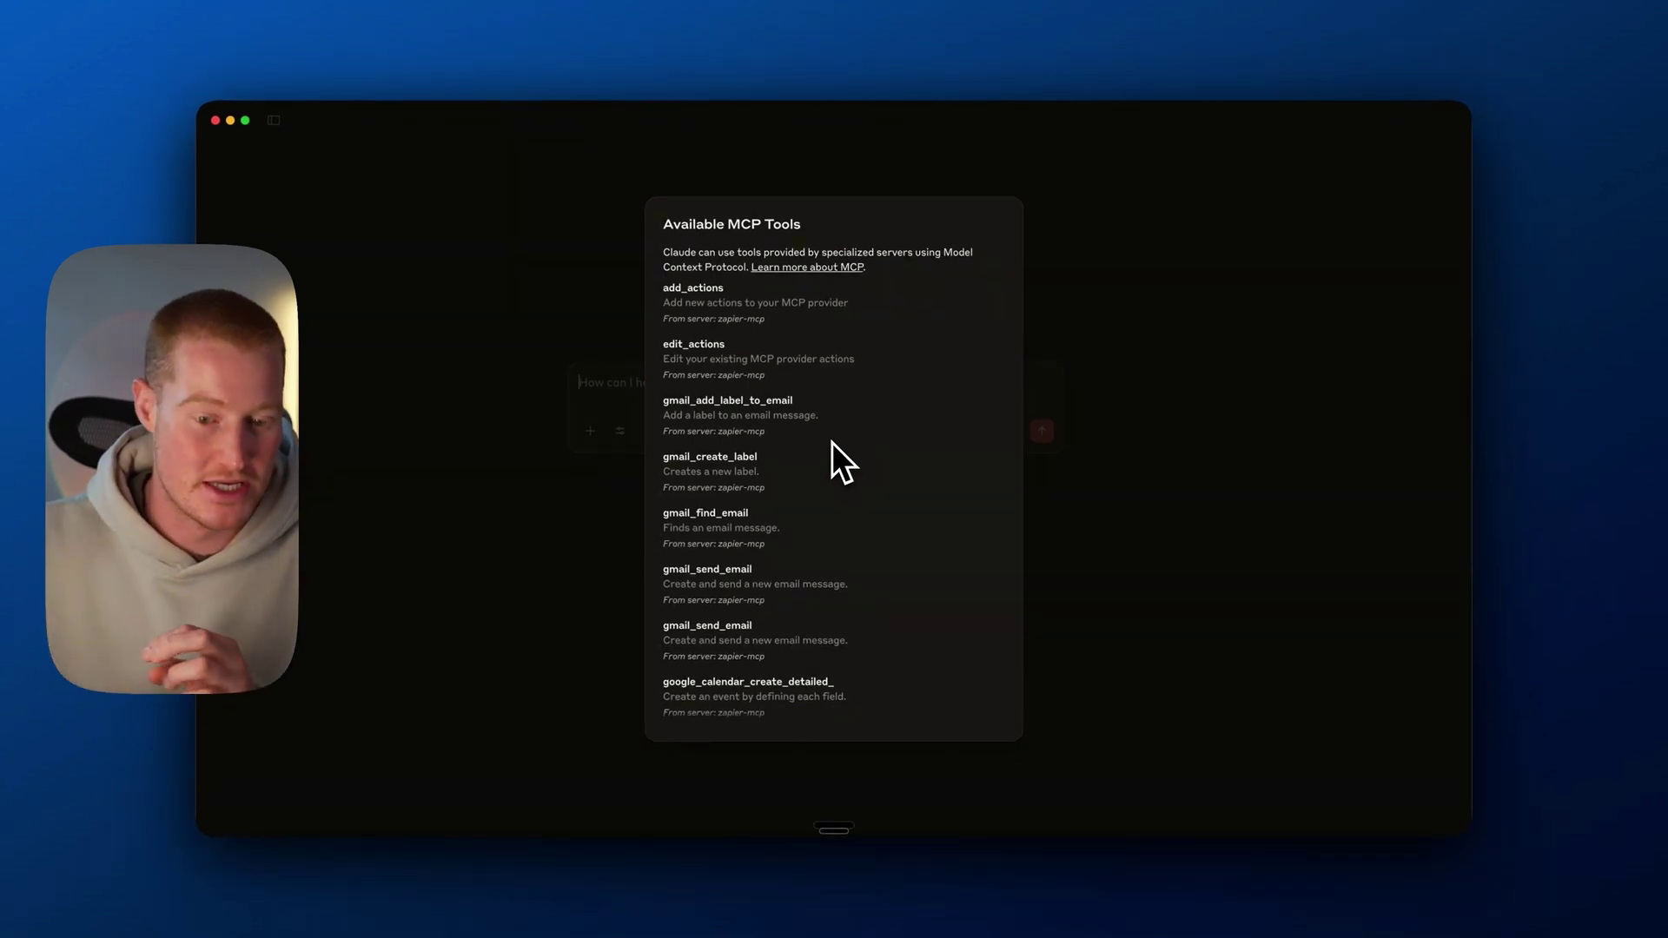
{"action": "left_click", "coordinate": [490, 483]}
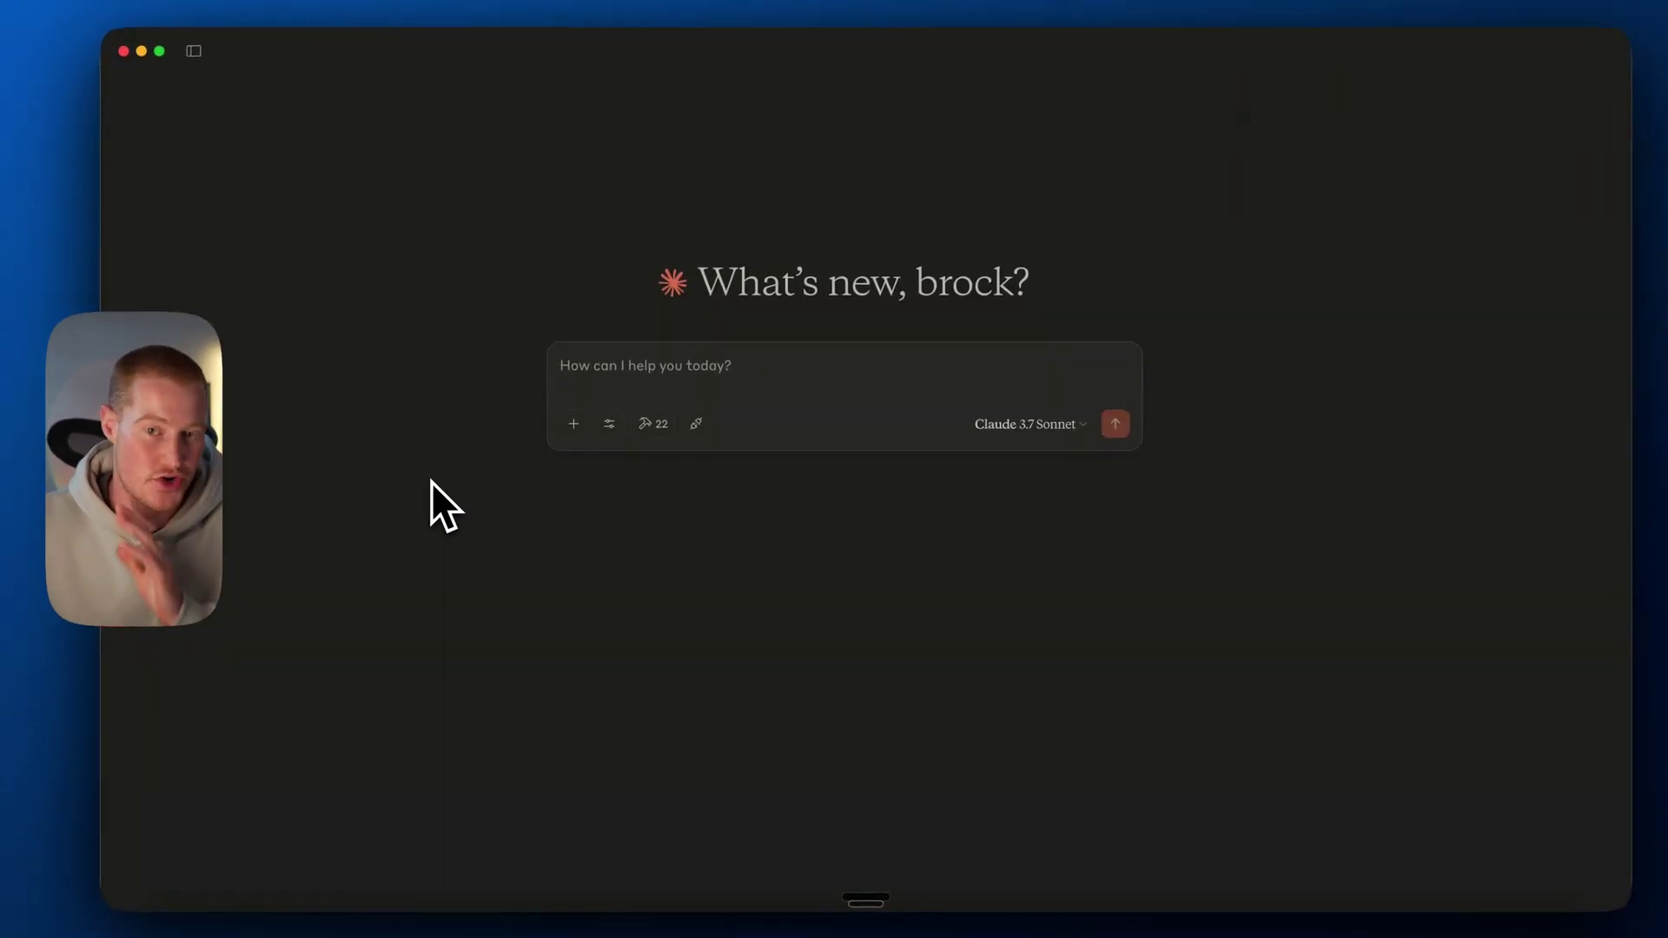